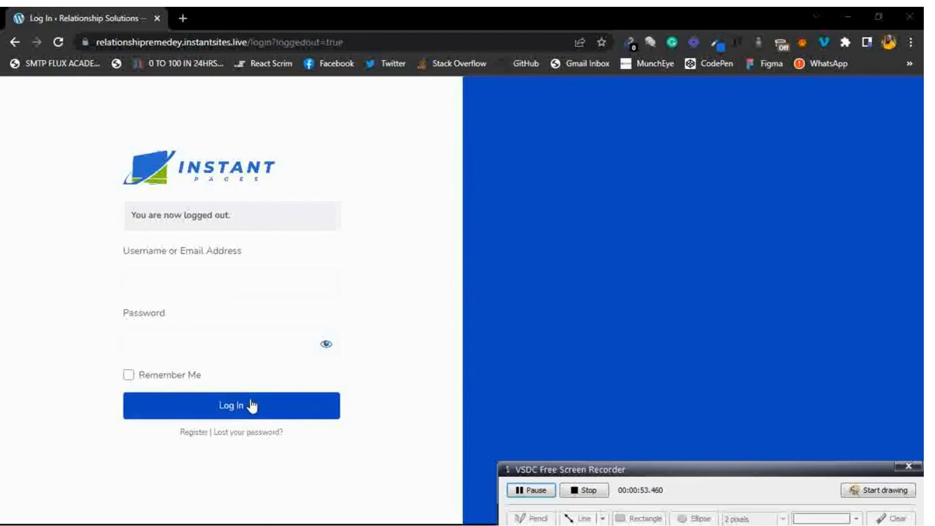
# Open the Register link in a new tab and switch to the signup page.
pyautogui.rightClick(196, 433)
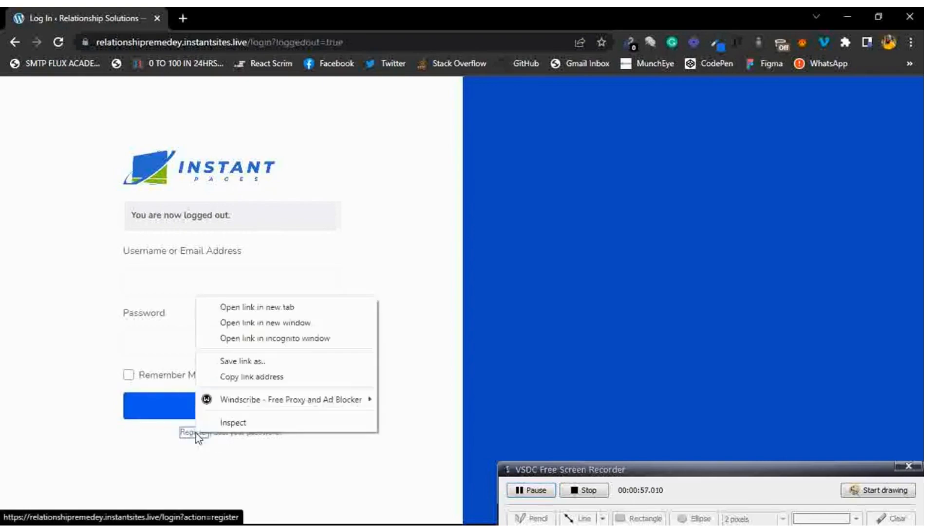
pyautogui.click(269, 312)
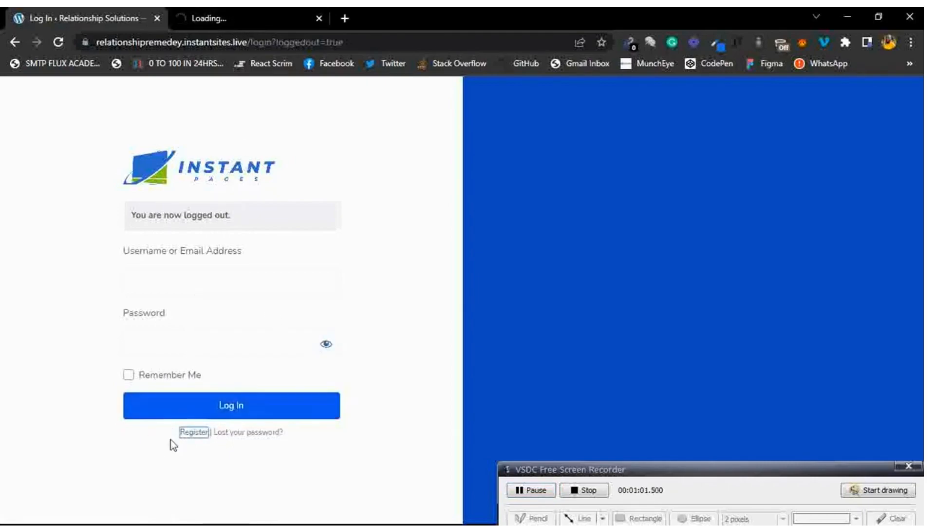
pyautogui.click(246, 14)
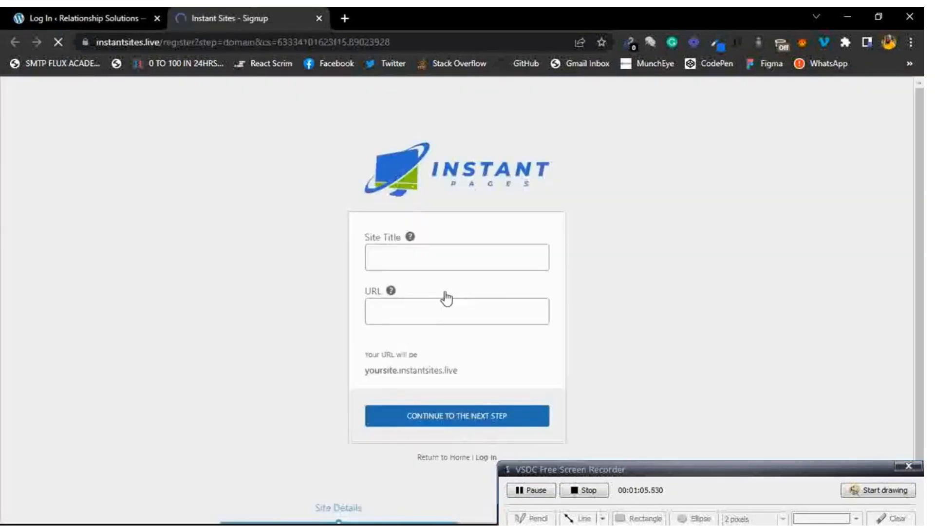
# Go back to the signup form and enter the site title 'Frank Wood Working'.
pyautogui.click(610, 176)
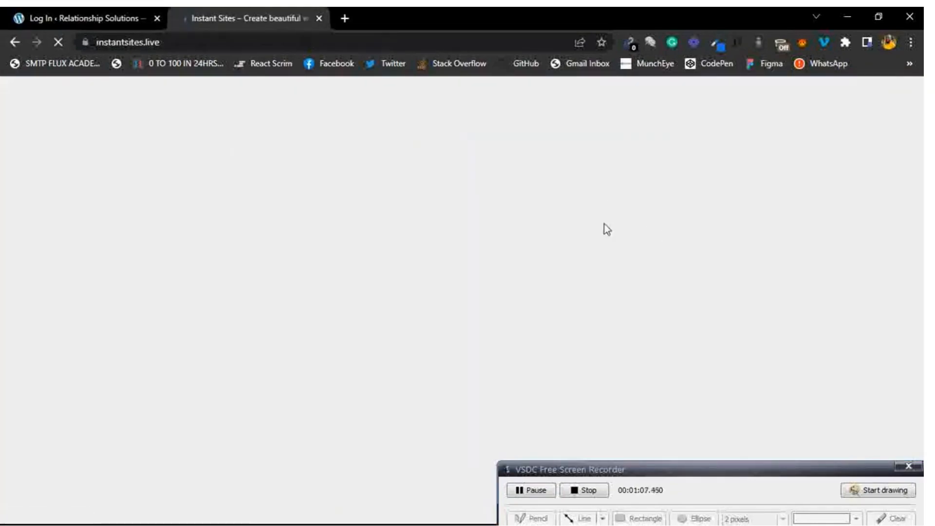
pyautogui.click(15, 42)
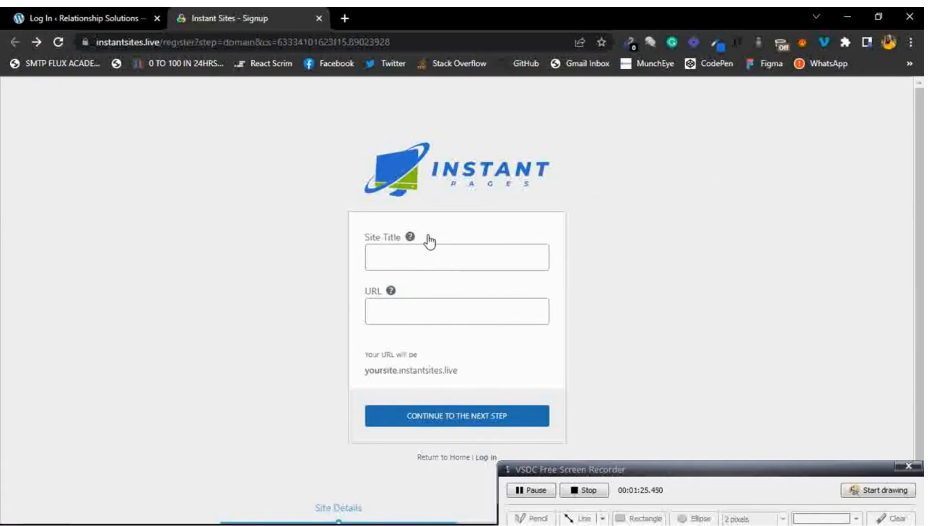
pyautogui.moveTo(412, 240)
pyautogui.click(449, 250)
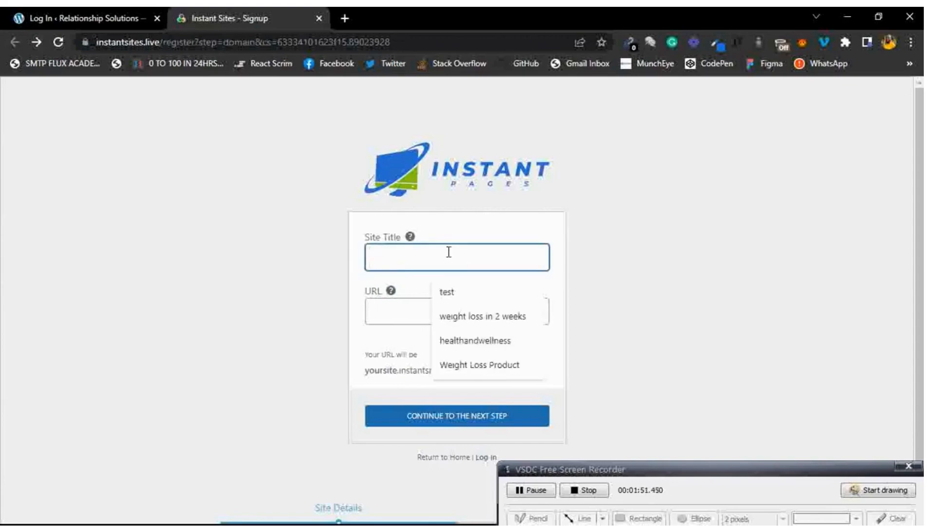
pyautogui.write('Fra')
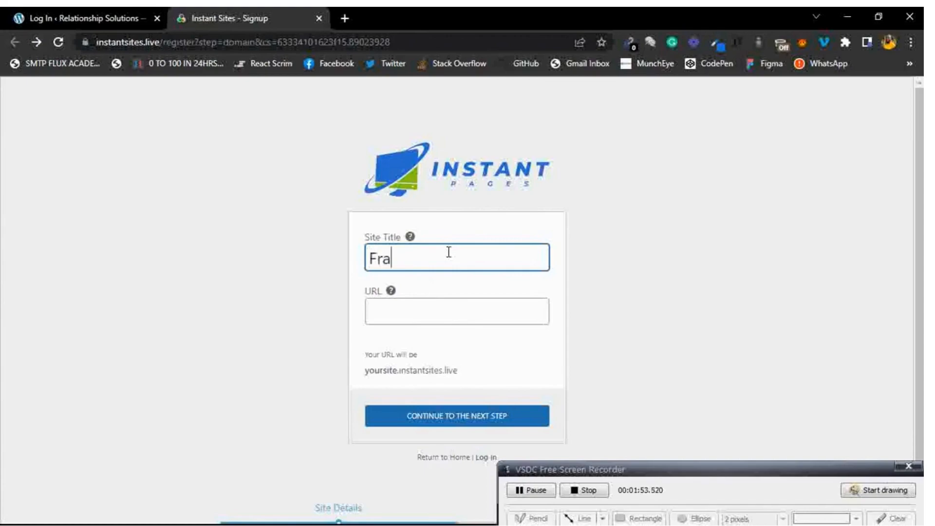
pyautogui.write('nk Wood Working')
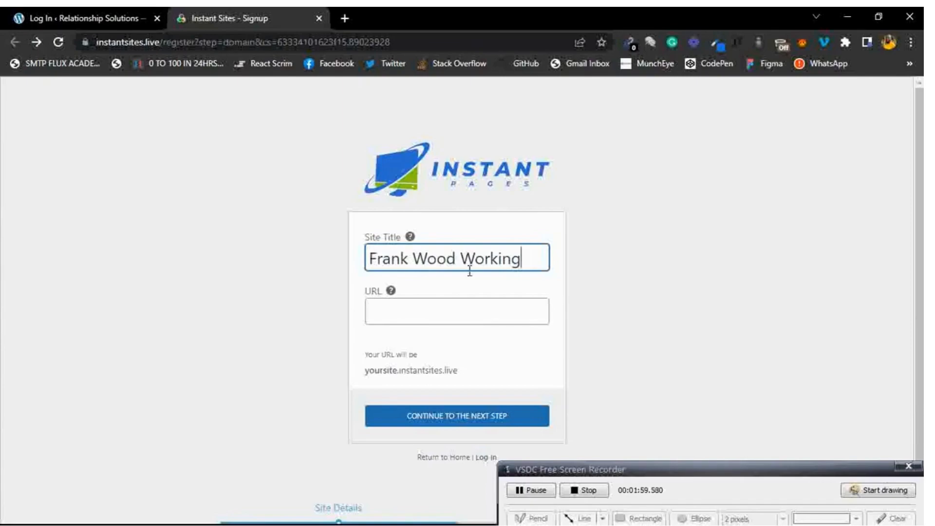
# Enter 'woodworkingremedy' as the site URL, correcting the mistyped last letter.
pyautogui.click(556, 270)
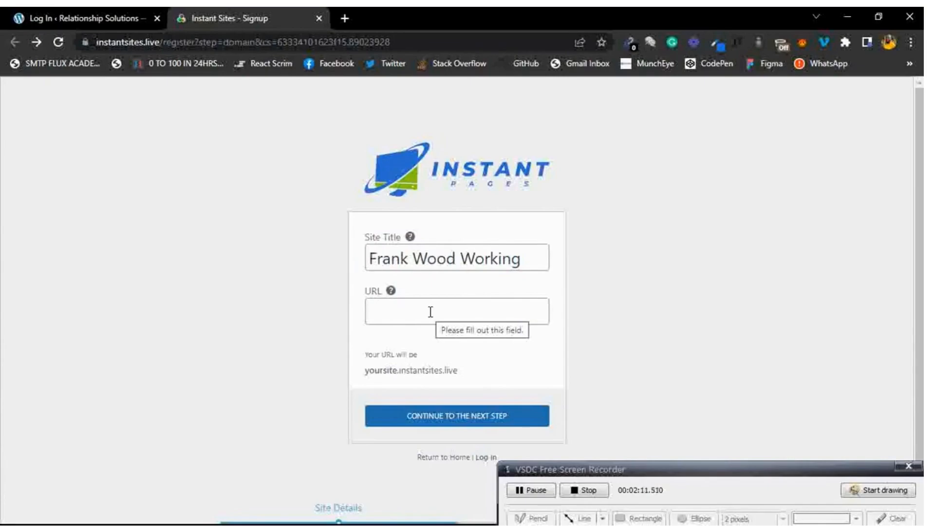
pyautogui.click(422, 317)
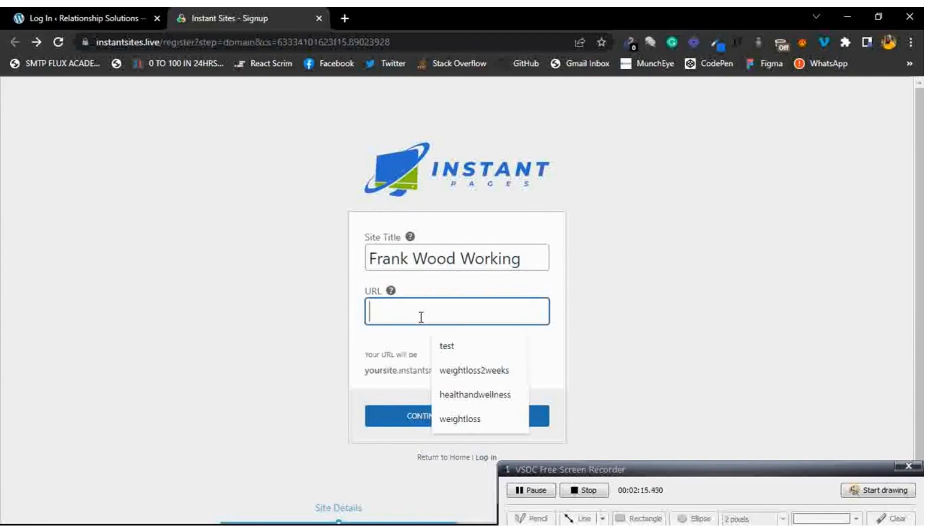
pyautogui.click(466, 281)
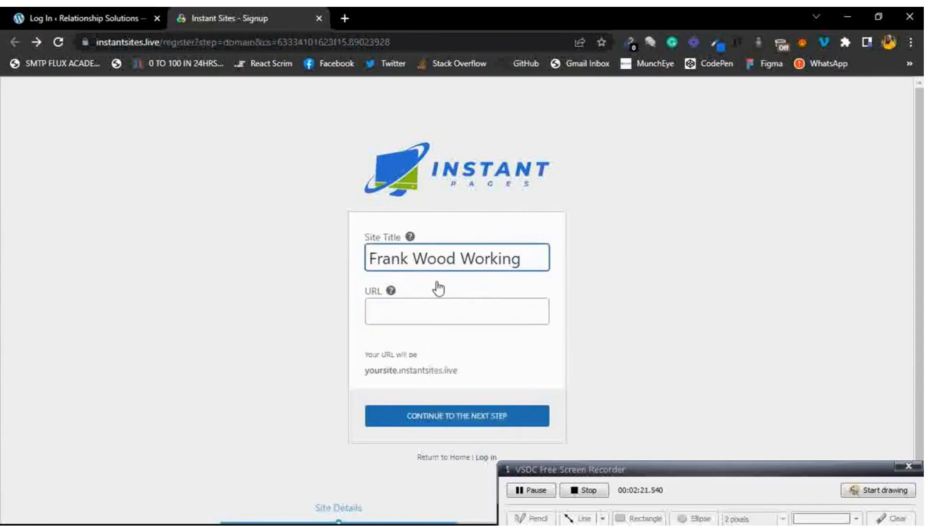
pyautogui.click(686, 290)
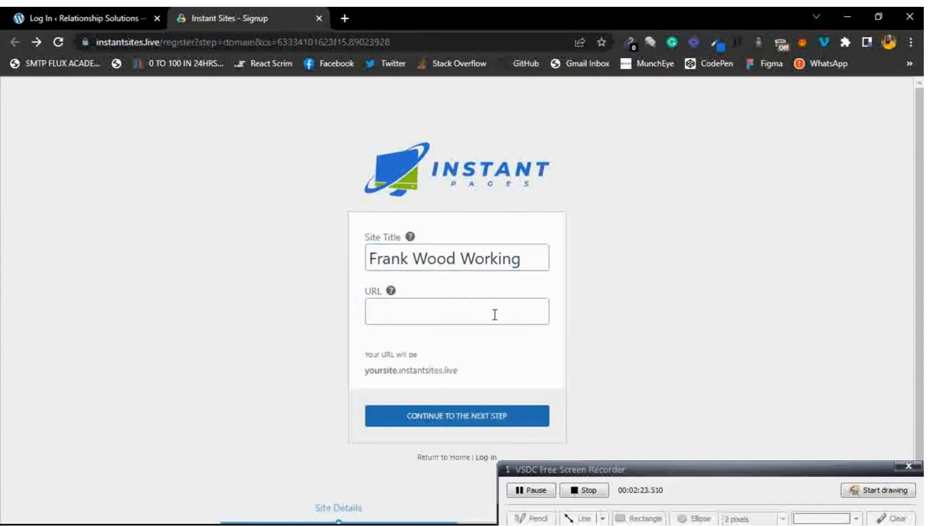
pyautogui.click(447, 317)
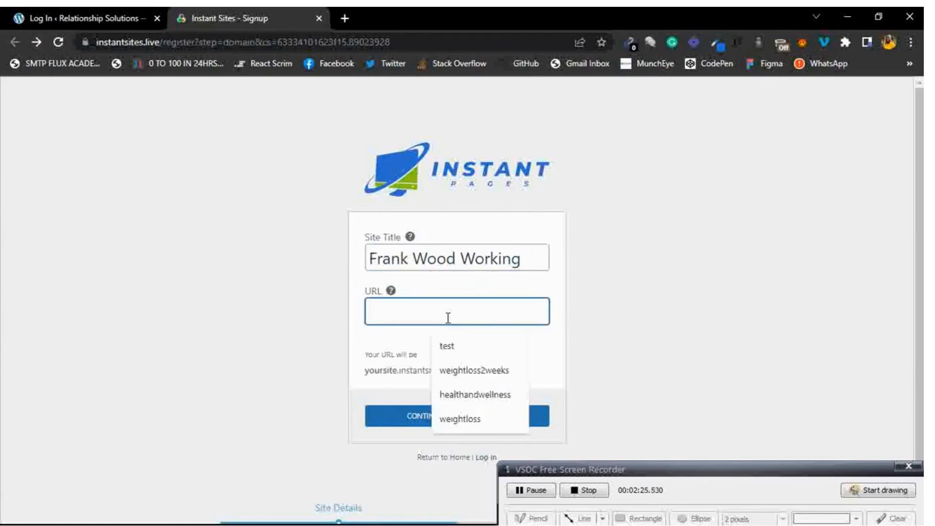
pyautogui.write('woodworkingr')
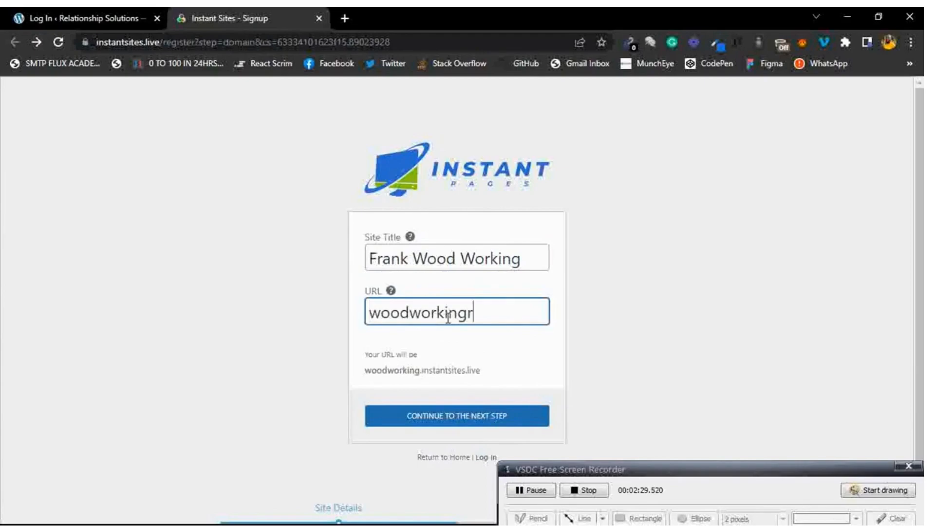
pyautogui.write('emede')
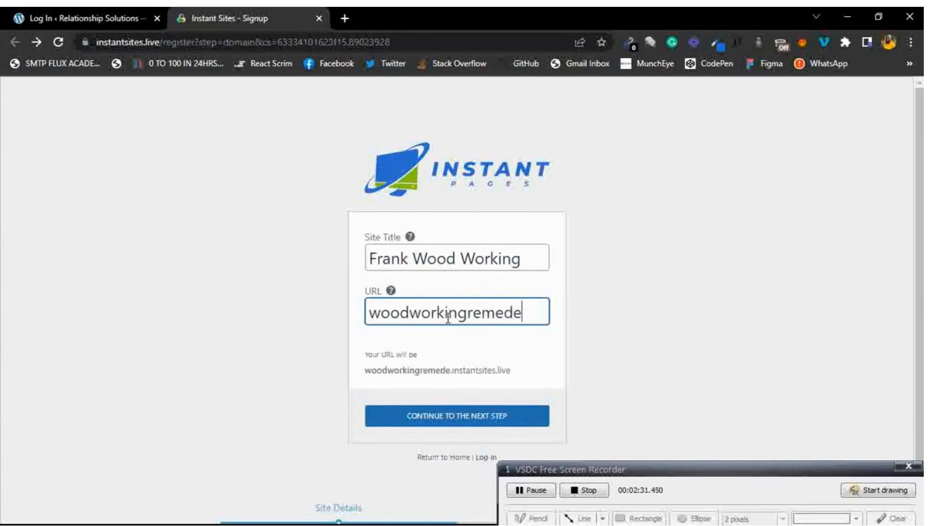
pyautogui.press('BackSpace')
pyautogui.write('y')
# Check the preview address and submit the site details.
pyautogui.tripleClick(366, 375)
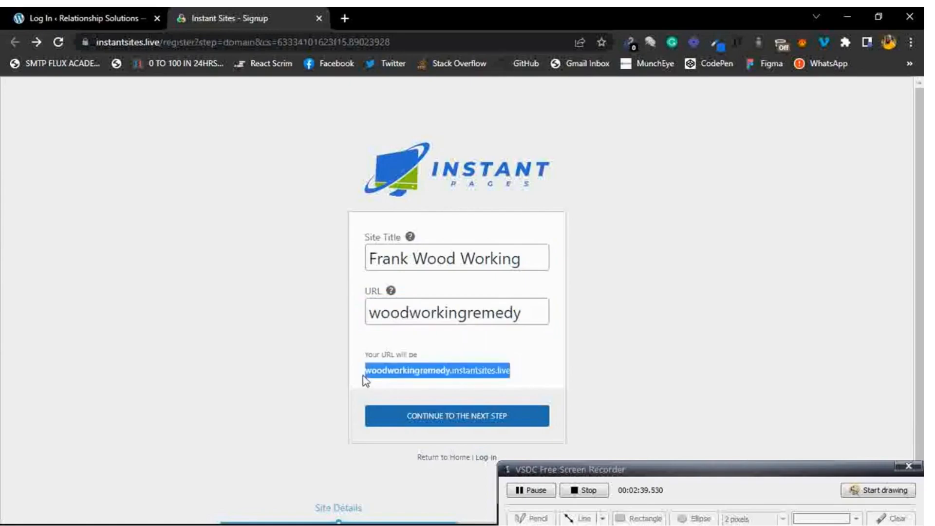
pyautogui.click(464, 374)
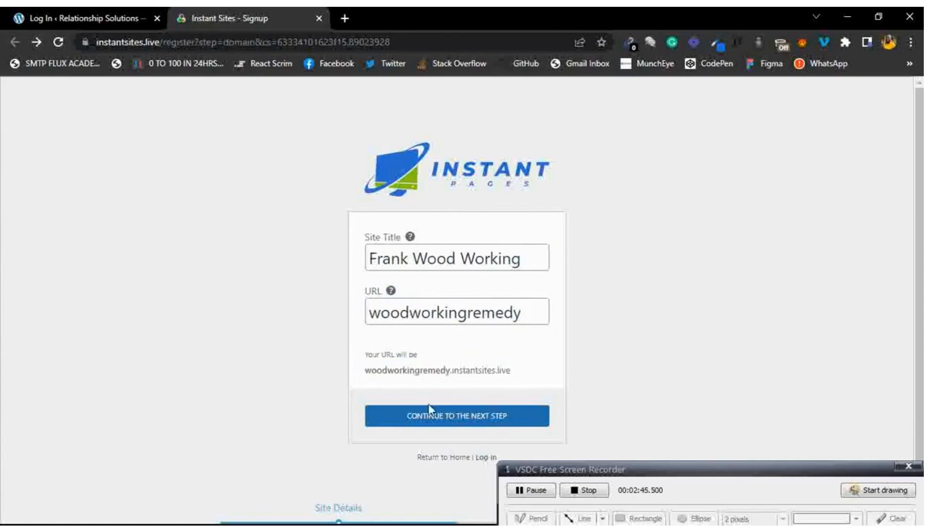
pyautogui.click(453, 416)
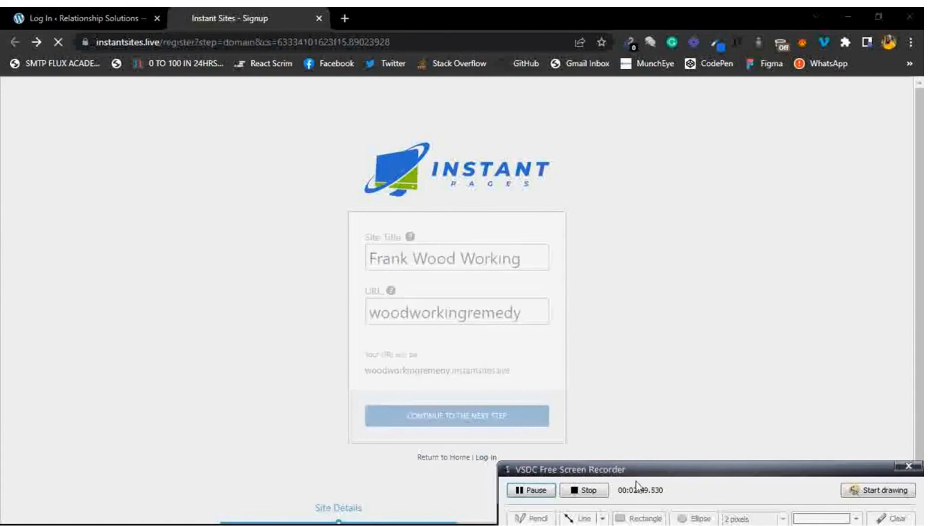
# Replace the autofilled username and enter the account e-mail address, fixing its domain.
pyautogui.moveTo(655, 474); pyautogui.dragTo(658, 517)
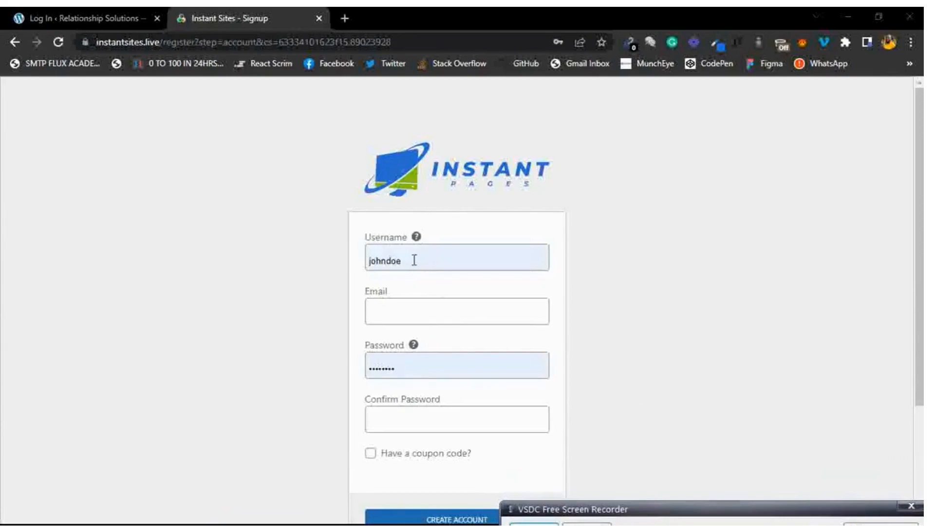
pyautogui.doubleClick(414, 260)
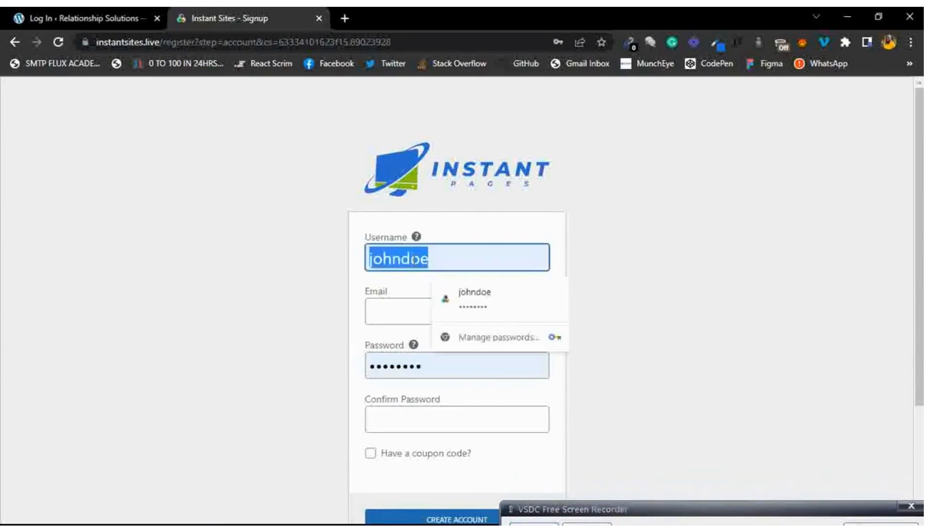
pyautogui.write('Frank')
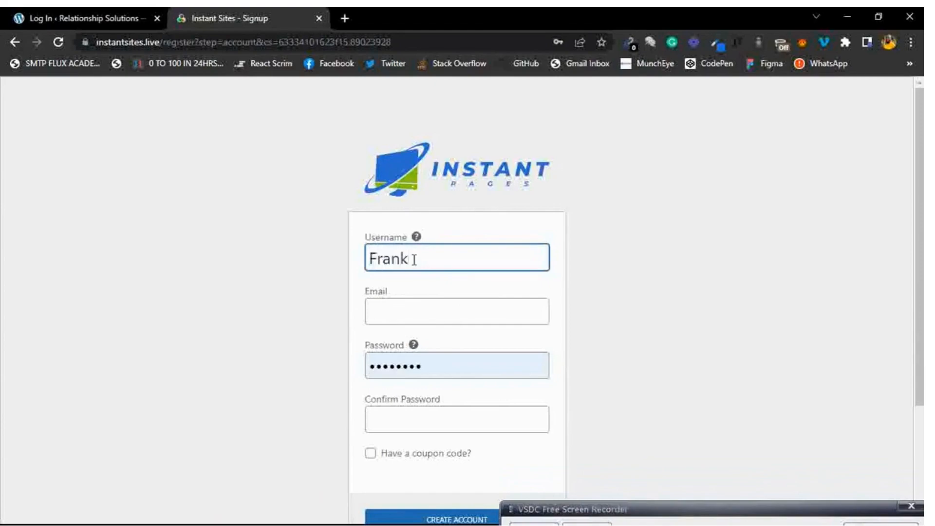
pyautogui.click(409, 315)
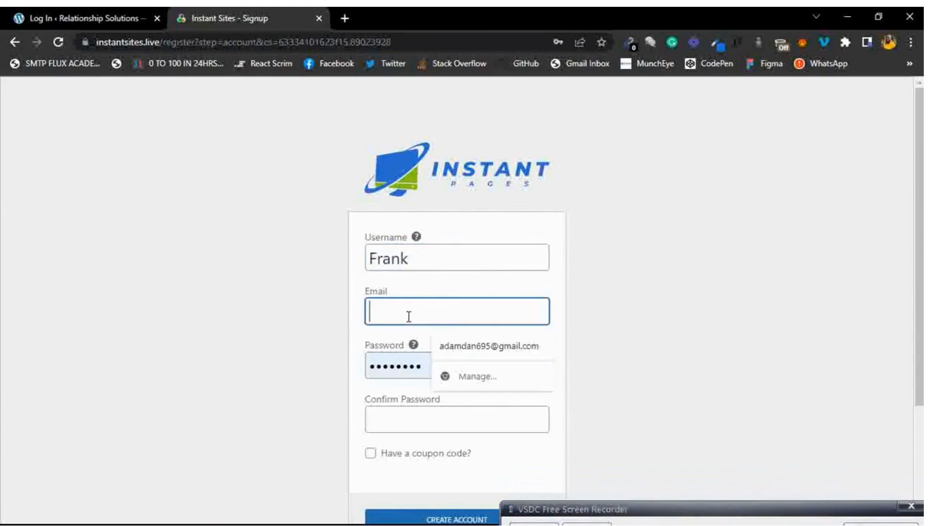
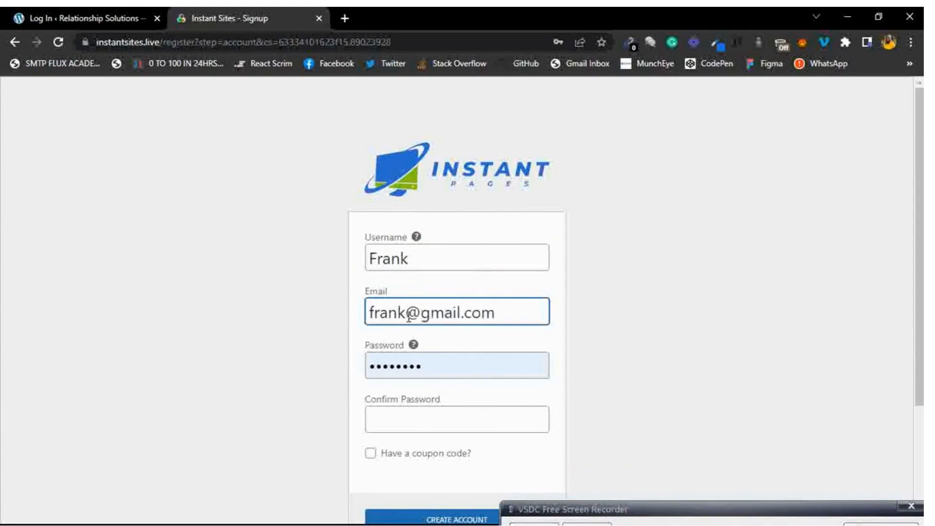
# Enter and confirm the account password, then submit CREATE ACCOUNT.
pyautogui.doubleClick(399, 374)
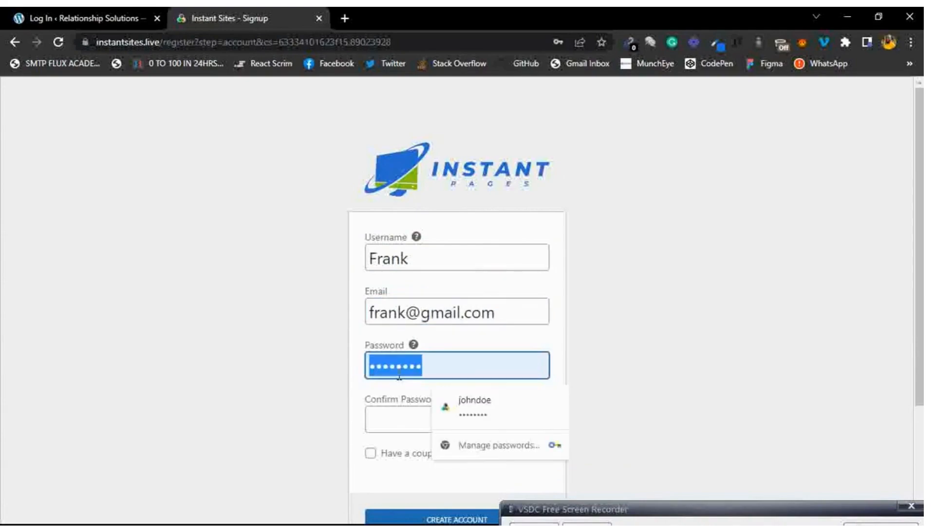
pyautogui.write('password')
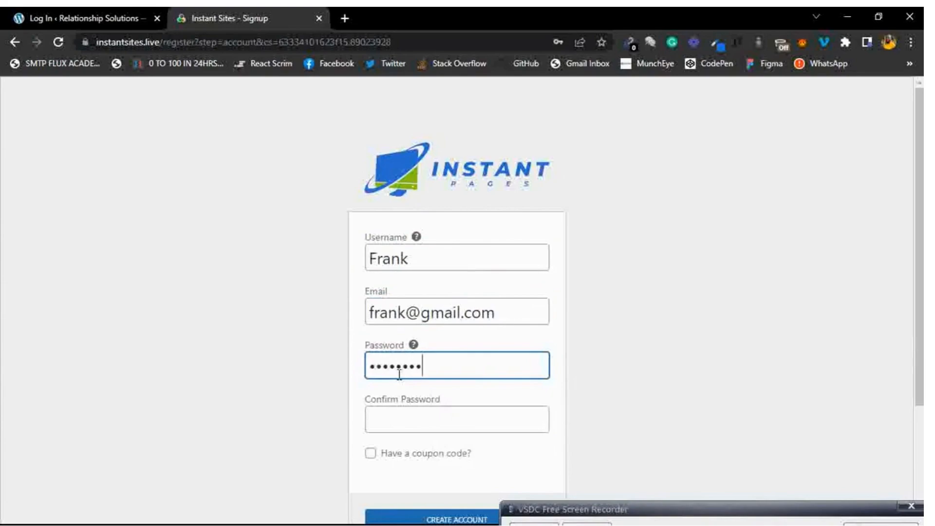
pyautogui.click(401, 412)
pyautogui.write('password')
pyautogui.hotkey('shift', 'Tab')
pyautogui.click(504, 470)
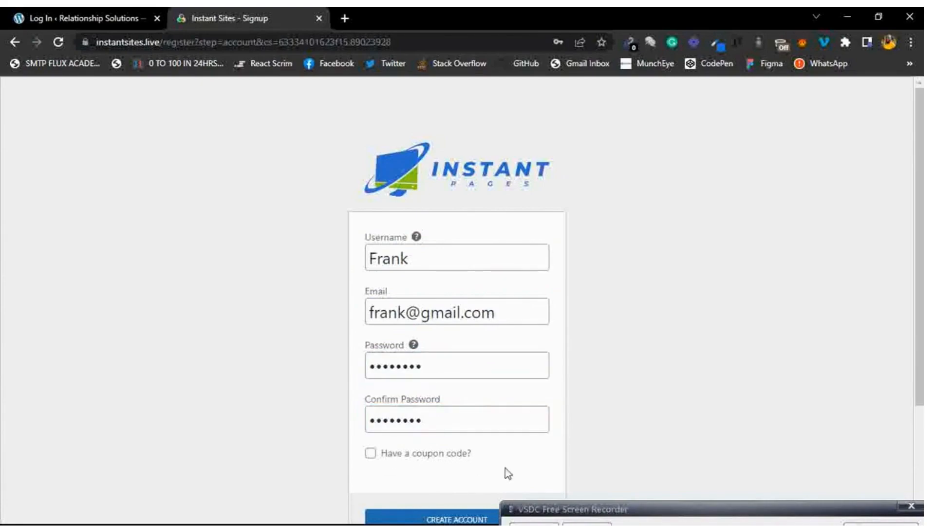
pyautogui.scroll(-3, 505, 469)
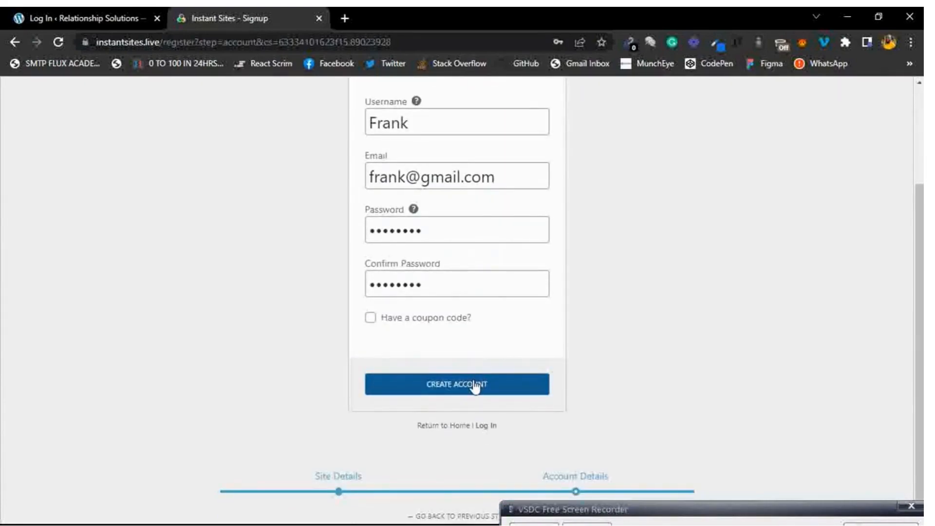
pyautogui.click(474, 386)
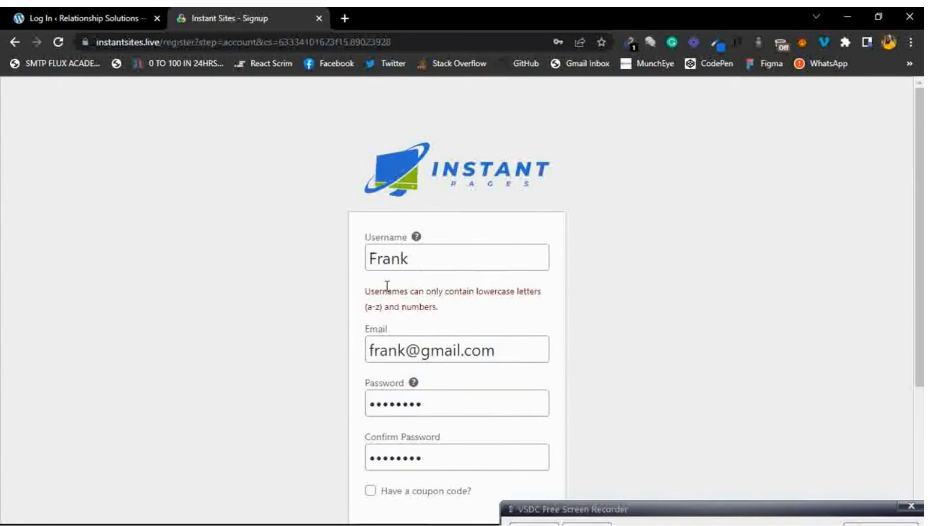
# Make the username's first letter lowercase and resubmit the account.
pyautogui.click(377, 257)
pyautogui.press('BackSpace')
pyautogui.write('f')
pyautogui.click(462, 295)
pyautogui.scroll(-4, 463, 296)
pyautogui.click(454, 366)
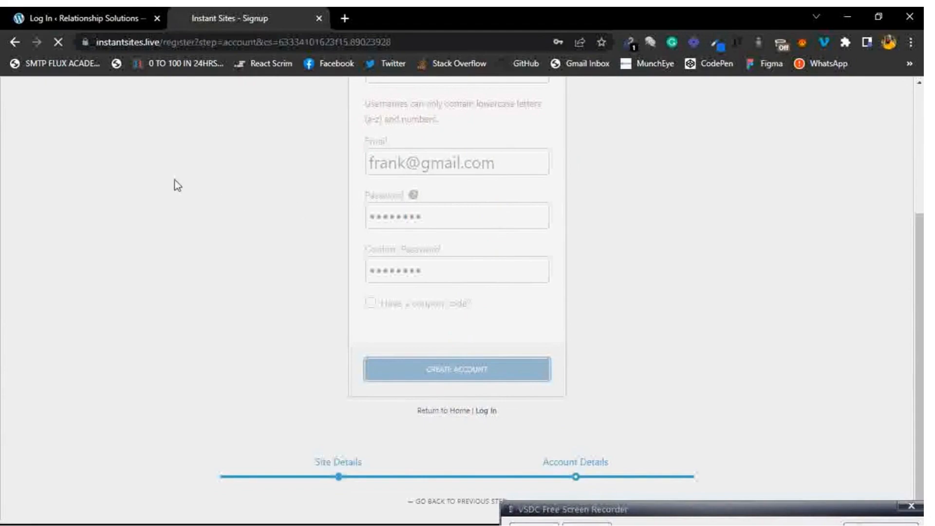
# Fill in the login fields on the Log In tab, then switch to the loading dashboard tab.
pyautogui.click(103, 19)
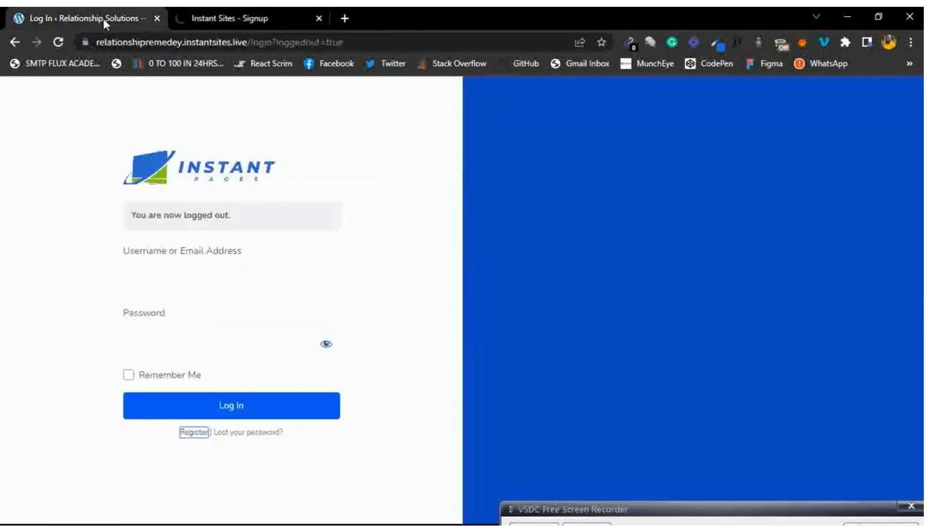
pyautogui.click(220, 276)
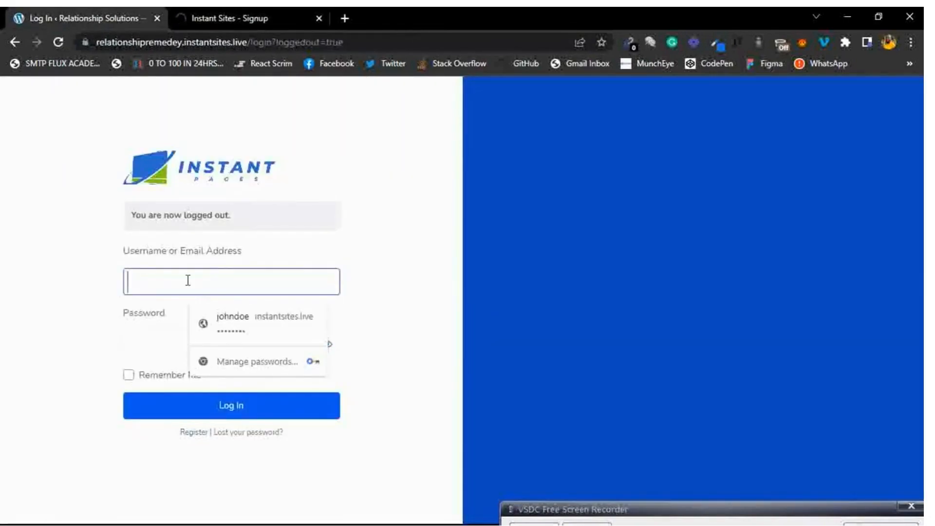
pyautogui.click(130, 322)
pyautogui.click(397, 200)
pyautogui.click(265, 15)
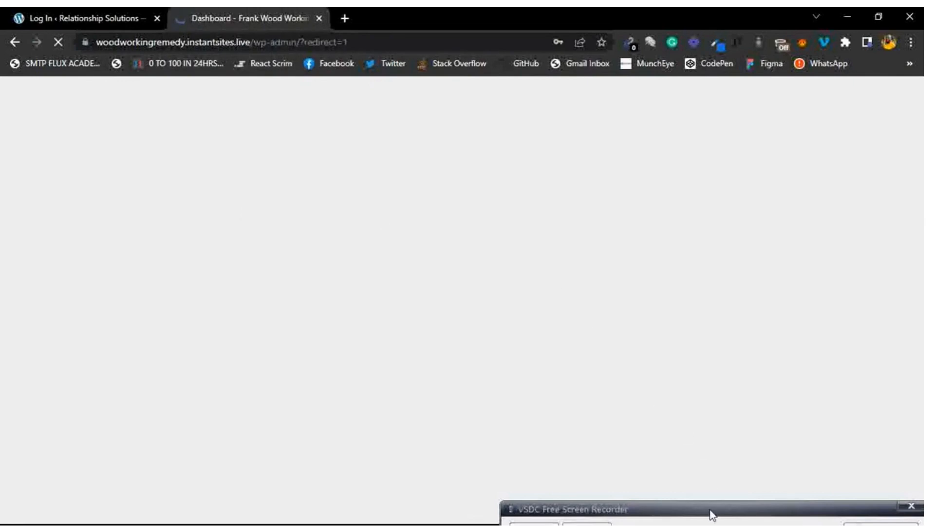
pyautogui.moveTo(709, 510); pyautogui.dragTo(706, 471)
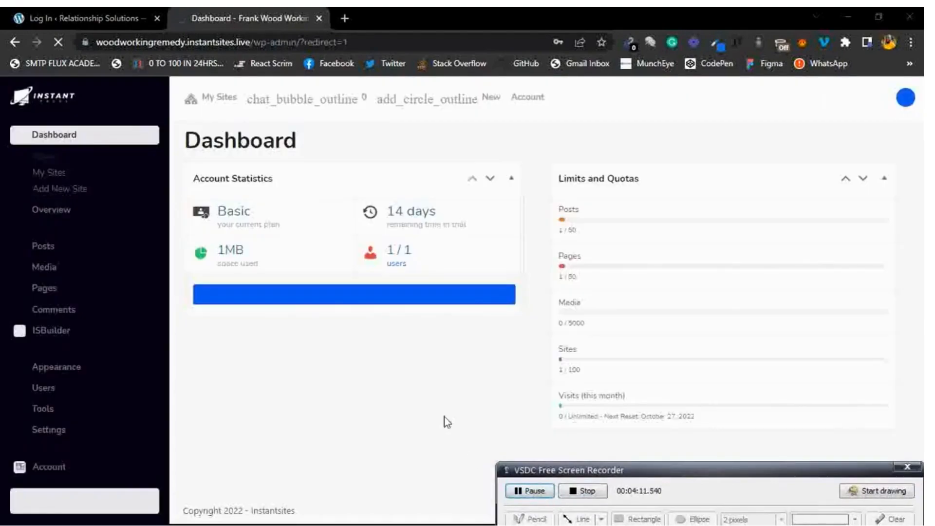
# Close the password breach warning and decline Chrome's offer to save the password.
pyautogui.moveTo(665, 478); pyautogui.dragTo(672, 499)
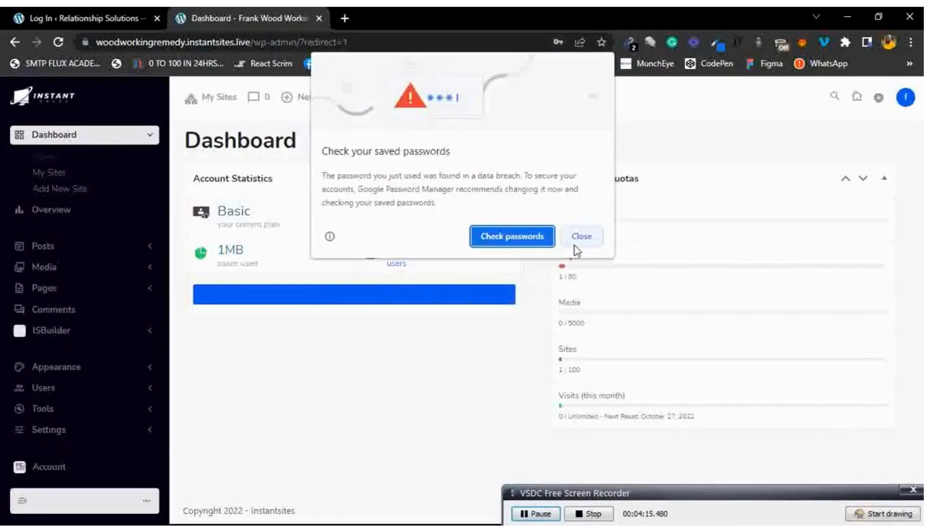
pyautogui.click(575, 244)
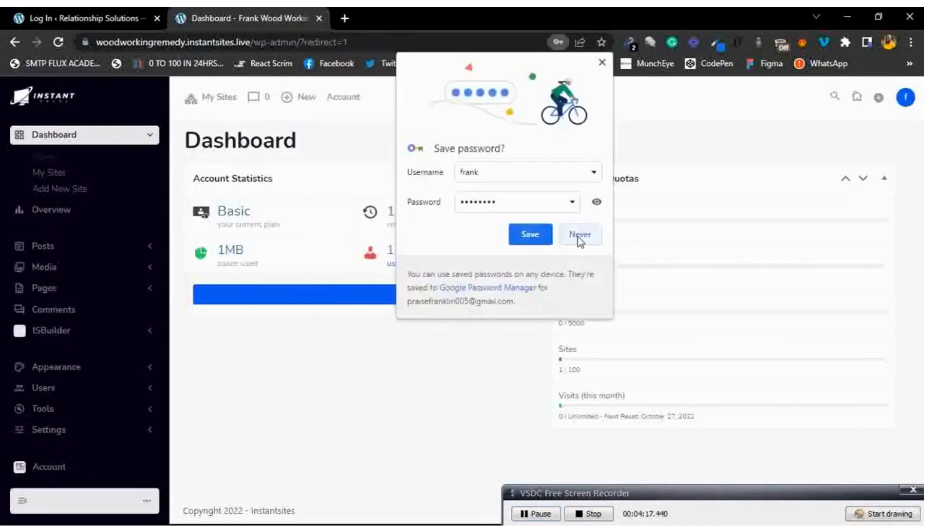
pyautogui.click(580, 241)
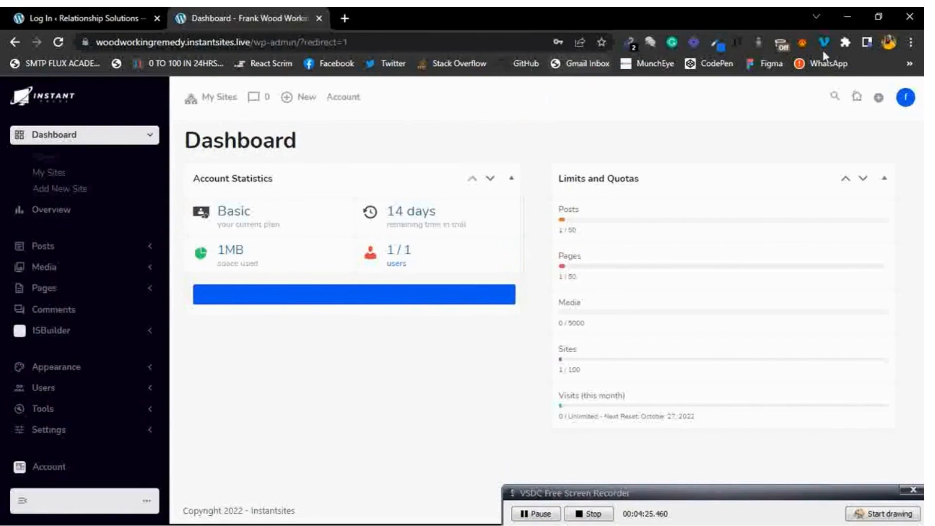
pyautogui.moveTo(218, 99)
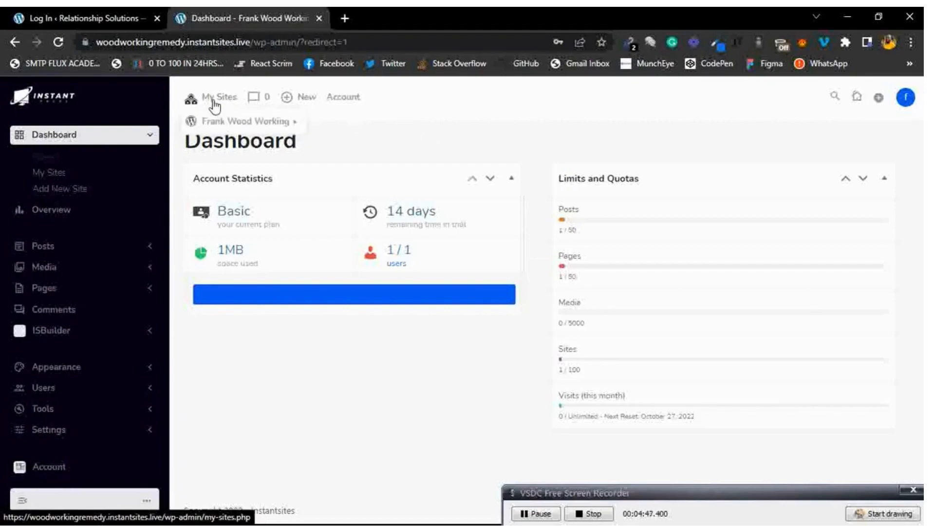
# Open Frank Wood Working's Visit Site link from My Sites in a new tab.
pyautogui.moveTo(217, 123)
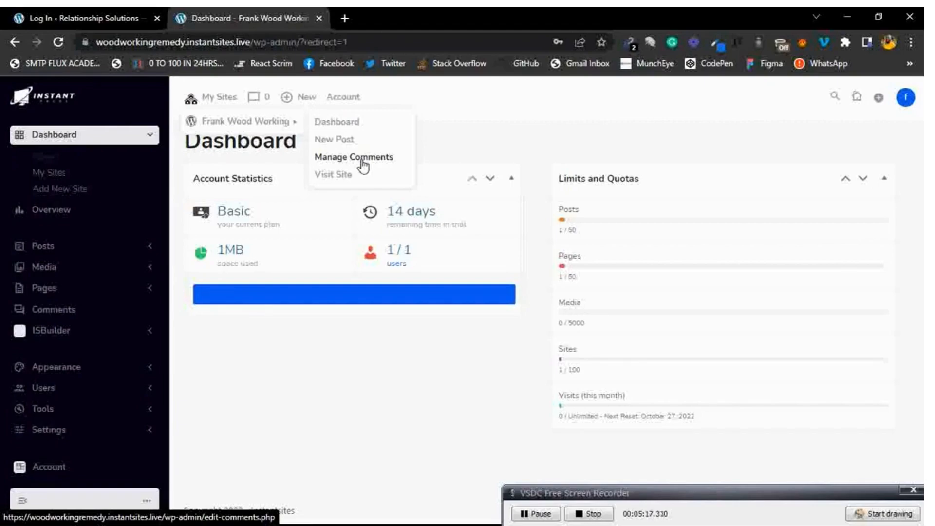
pyautogui.rightClick(338, 175)
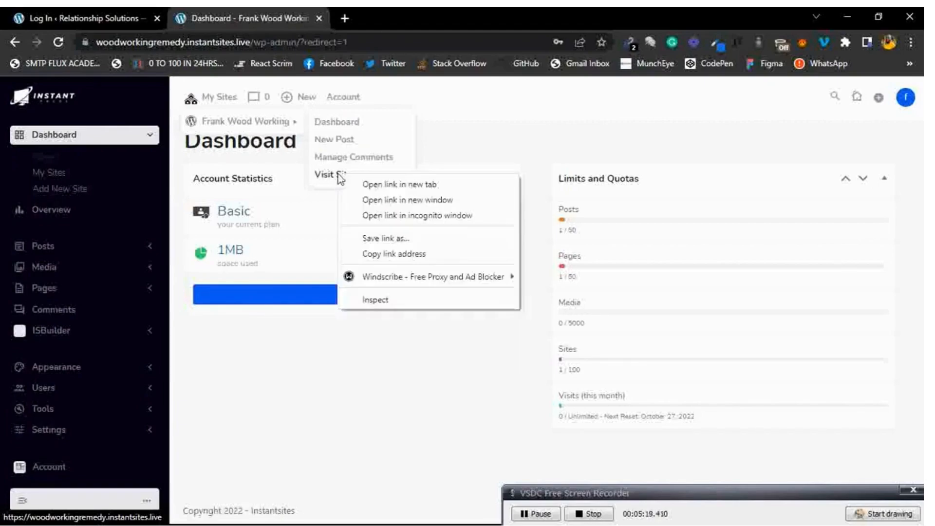
pyautogui.click(376, 183)
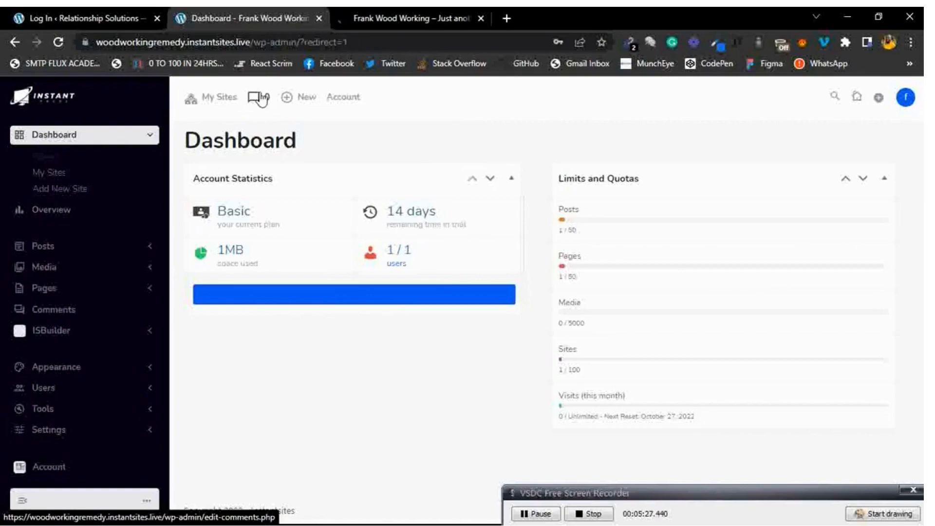
pyautogui.moveTo(215, 99)
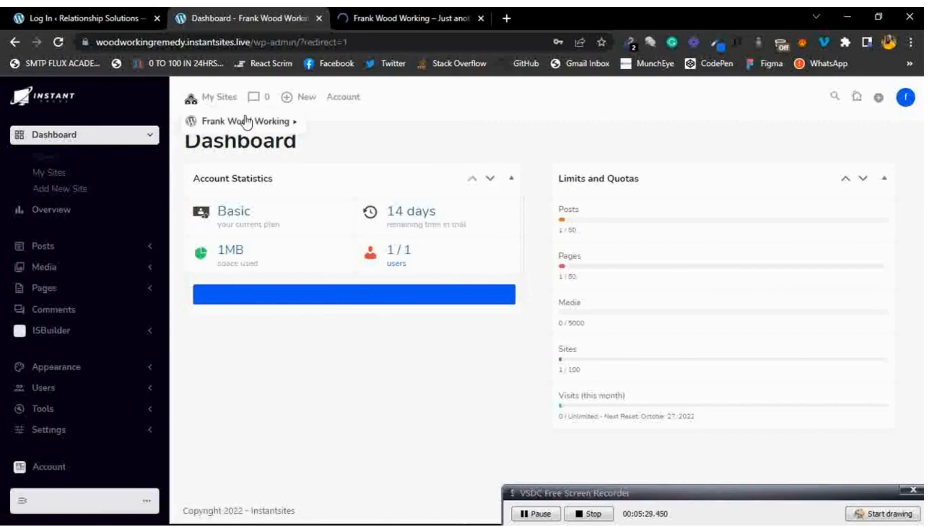
pyautogui.moveTo(259, 125)
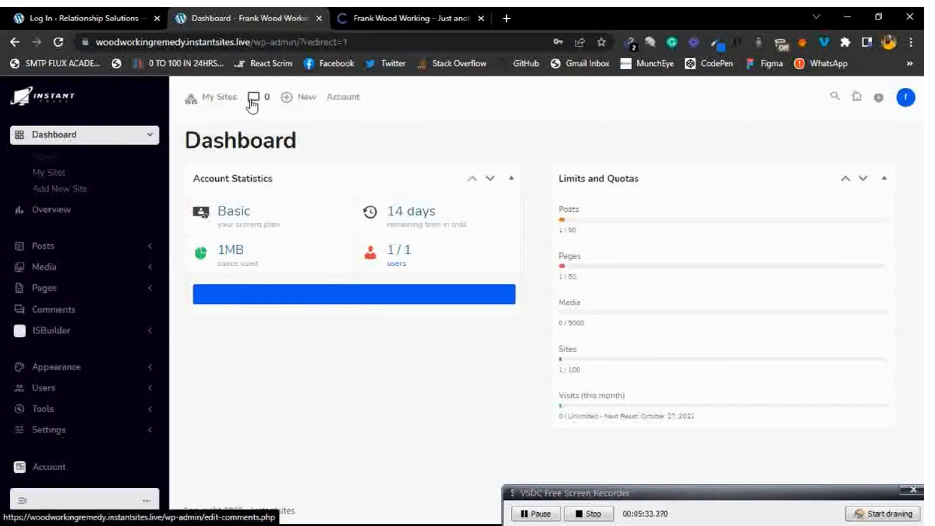
pyautogui.moveTo(305, 101)
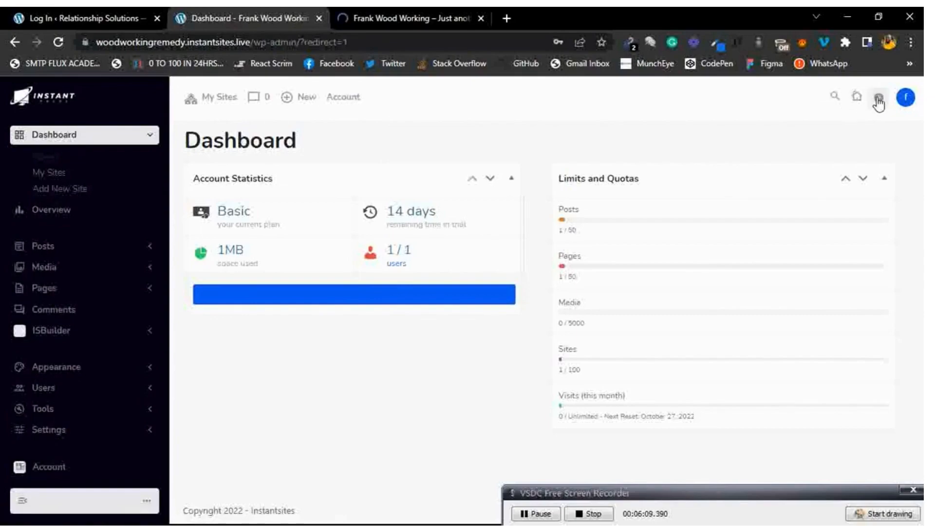
pyautogui.click(904, 99)
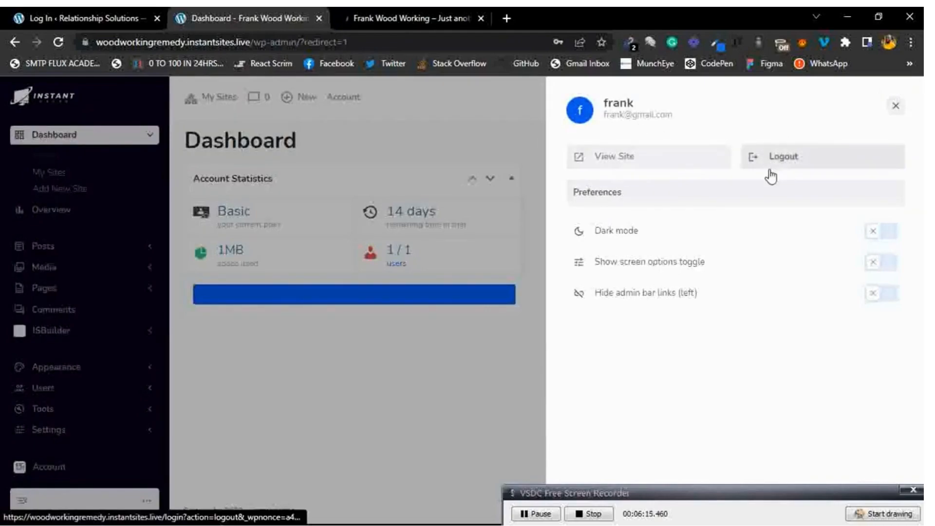
pyautogui.click(882, 232)
pyautogui.click(868, 238)
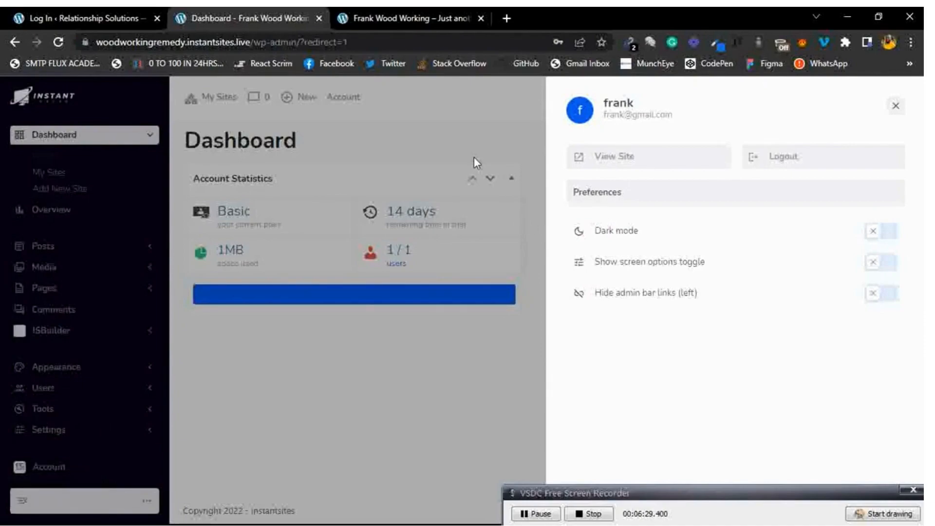
pyautogui.click(884, 294)
pyautogui.click(883, 294)
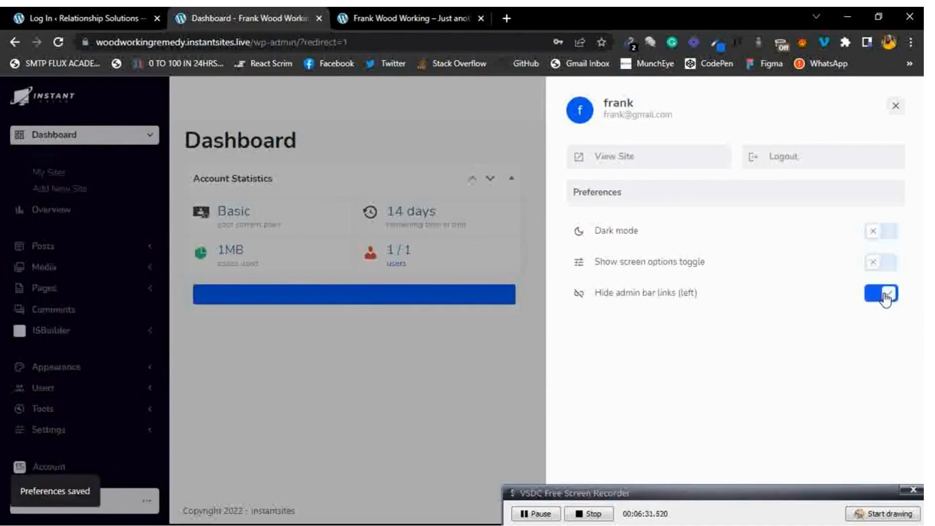
pyautogui.click(881, 295)
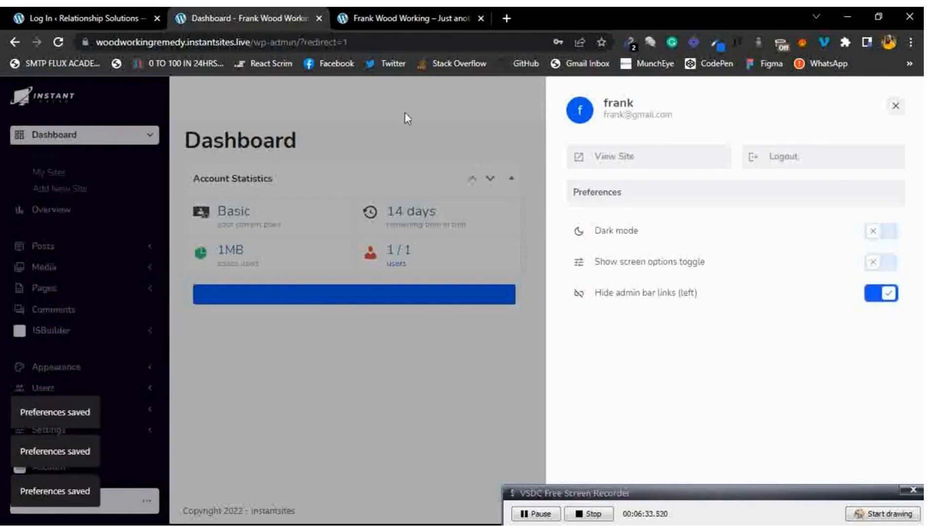
pyautogui.click(886, 295)
pyautogui.click(896, 105)
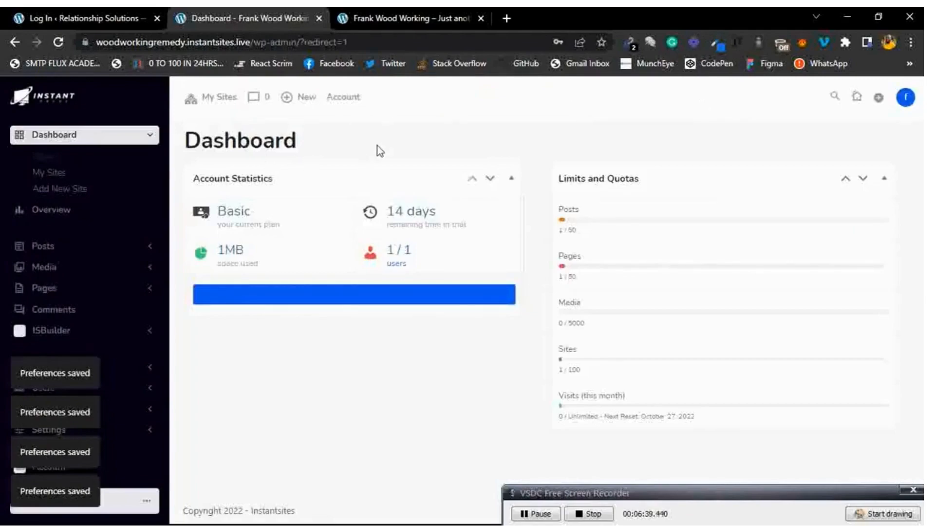
pyautogui.click(405, 10)
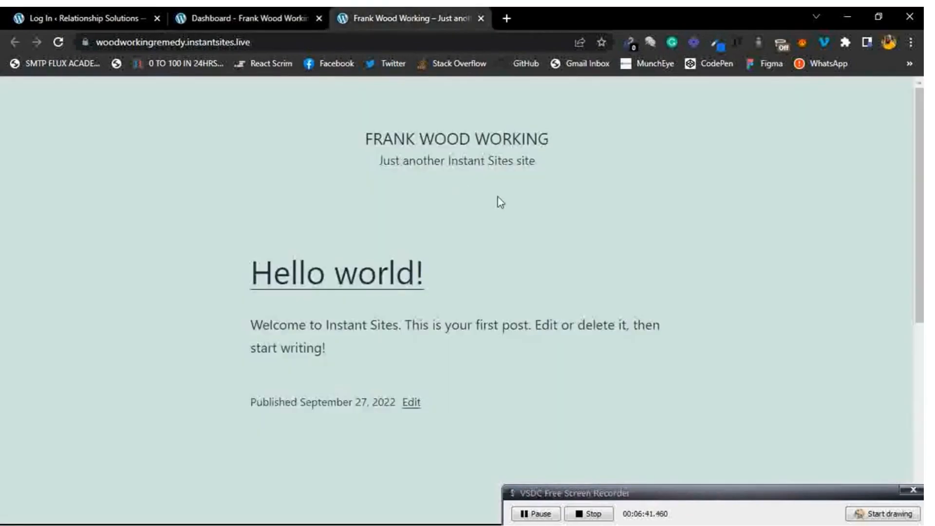
pyautogui.scroll(-2, 497, 198)
pyautogui.scroll(2, 498, 198)
pyautogui.click(868, 515)
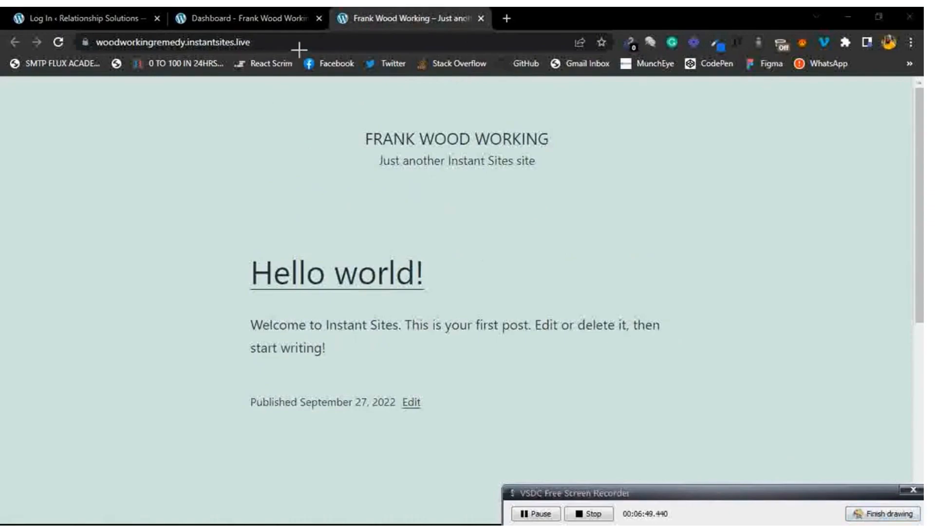
pyautogui.moveTo(293, 37)
pyautogui.mouseDown()
pyautogui.moveTo(83, 12)
pyautogui.moveTo(219, 84)
pyautogui.mouseUp()
pyautogui.moveTo(291, 74); pyautogui.dragTo(292, 30)
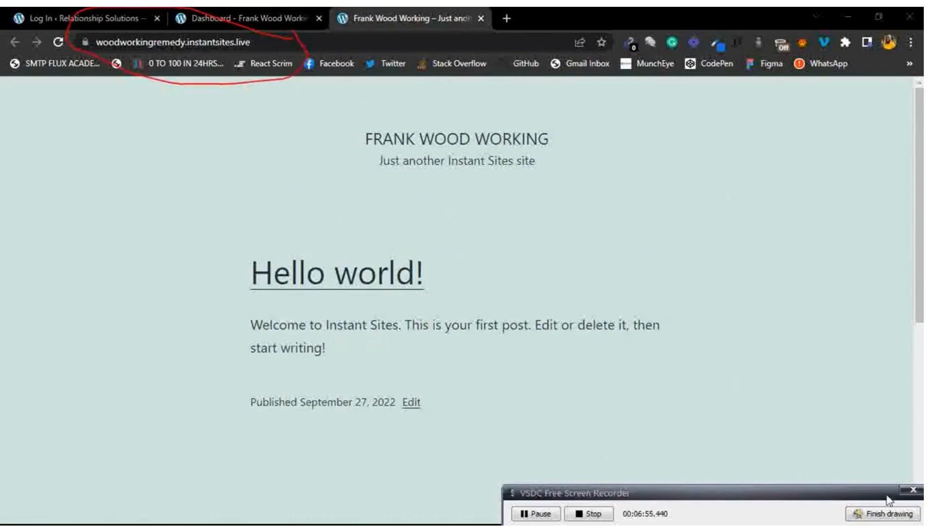
pyautogui.click(882, 513)
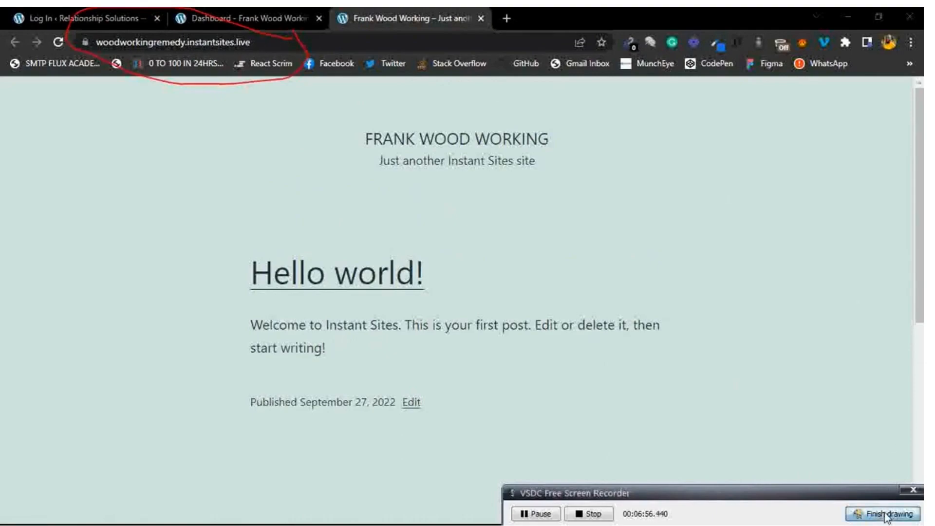
pyautogui.click(217, 8)
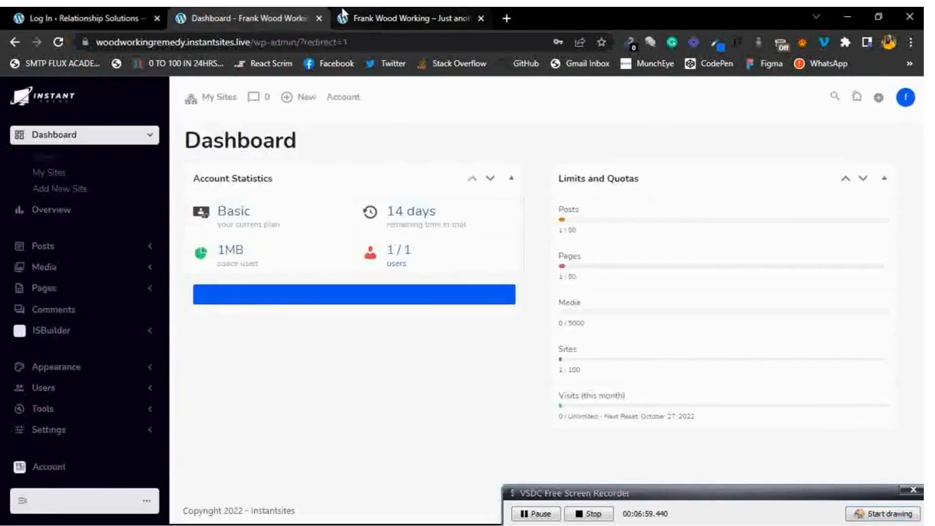
pyautogui.click(396, 10)
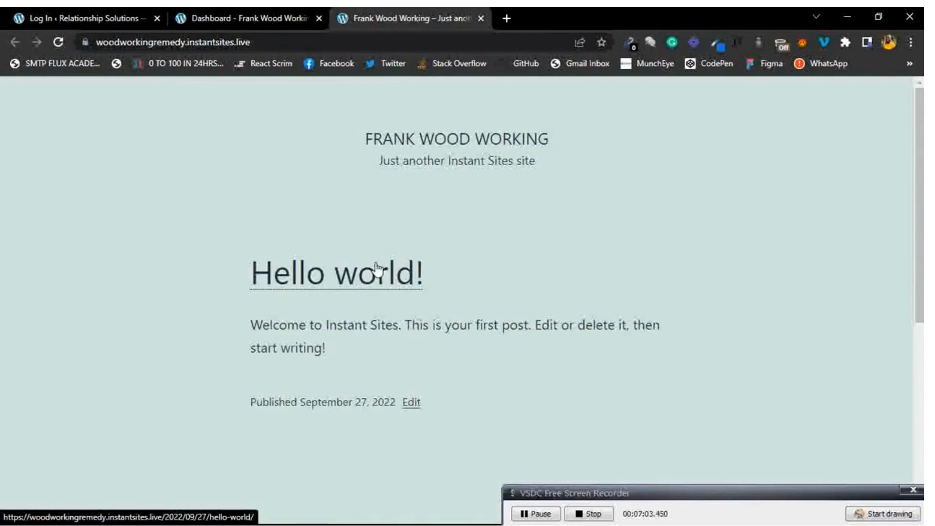
pyautogui.click(218, 9)
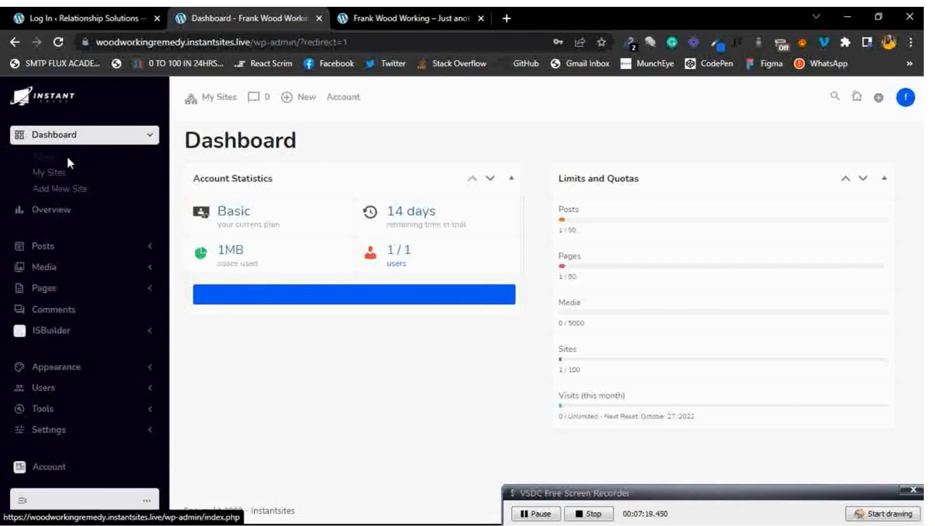
# Collapse and re-expand Dashboard, open My Sites, and start Add New.
pyautogui.click(115, 146)
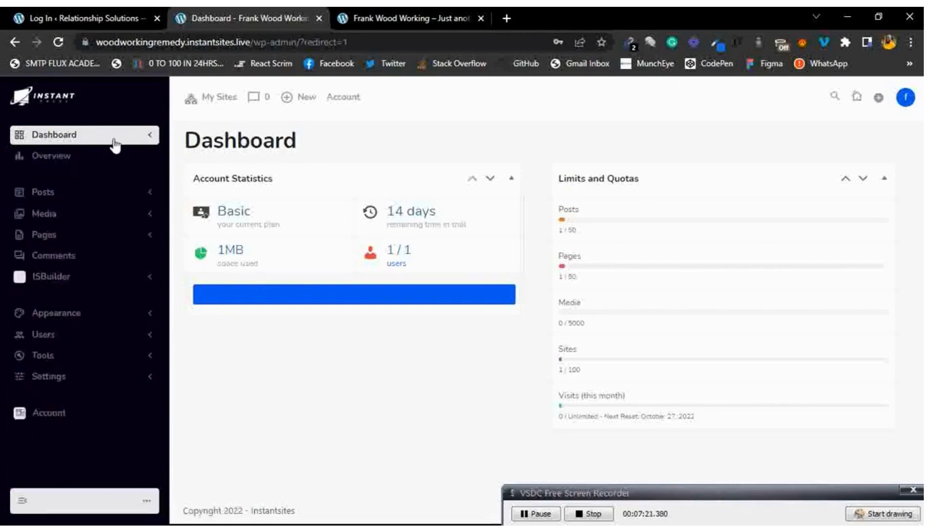
pyautogui.click(115, 145)
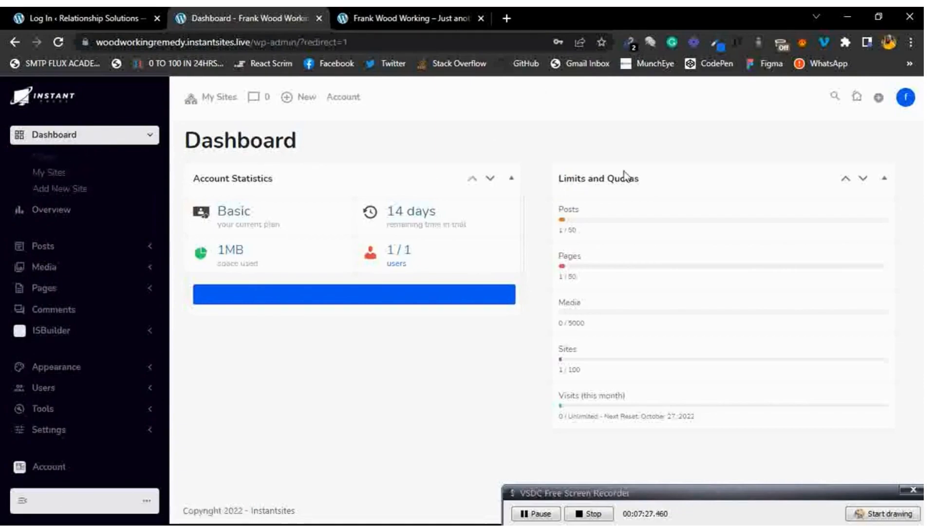
pyautogui.click(49, 178)
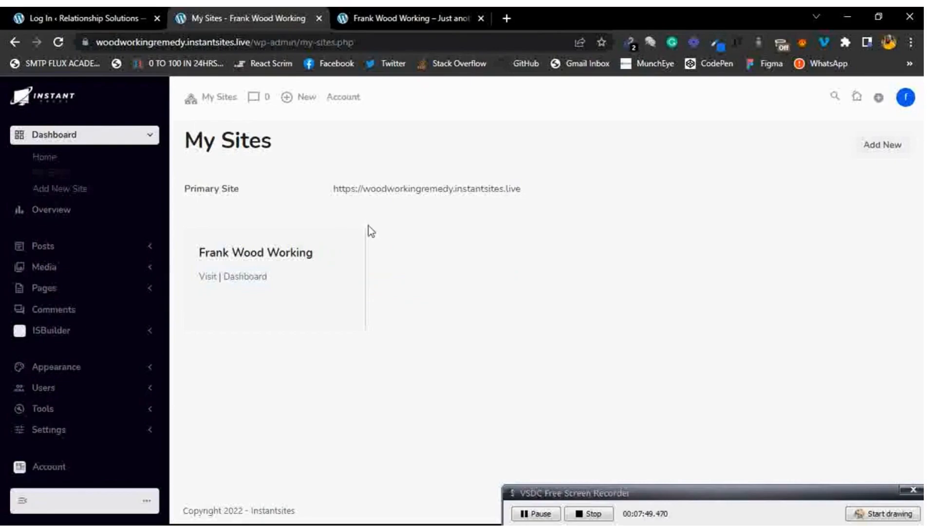
pyautogui.click(879, 152)
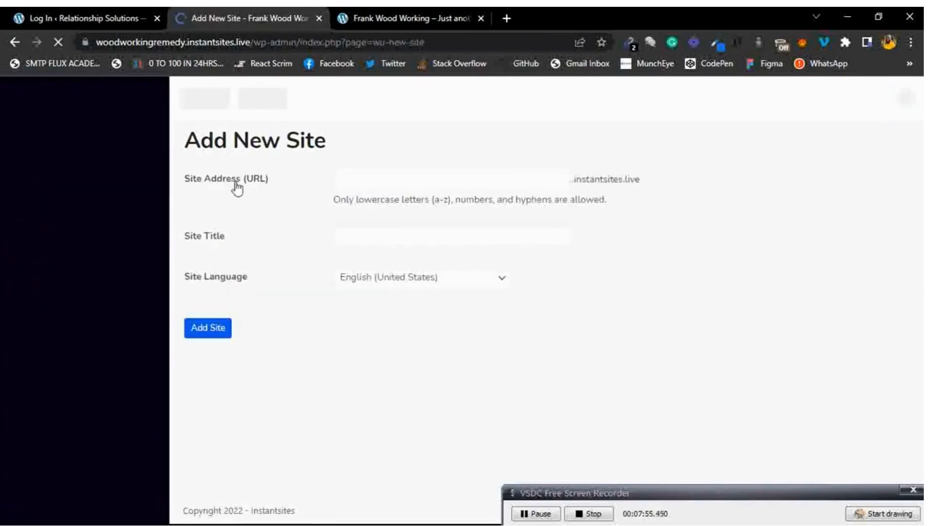
# Enter site title 'Weight Loss Remedy' and site address 'weightlossintwoweeks' on Add New Site.
pyautogui.click(443, 181)
pyautogui.click(349, 247)
pyautogui.click(331, 205)
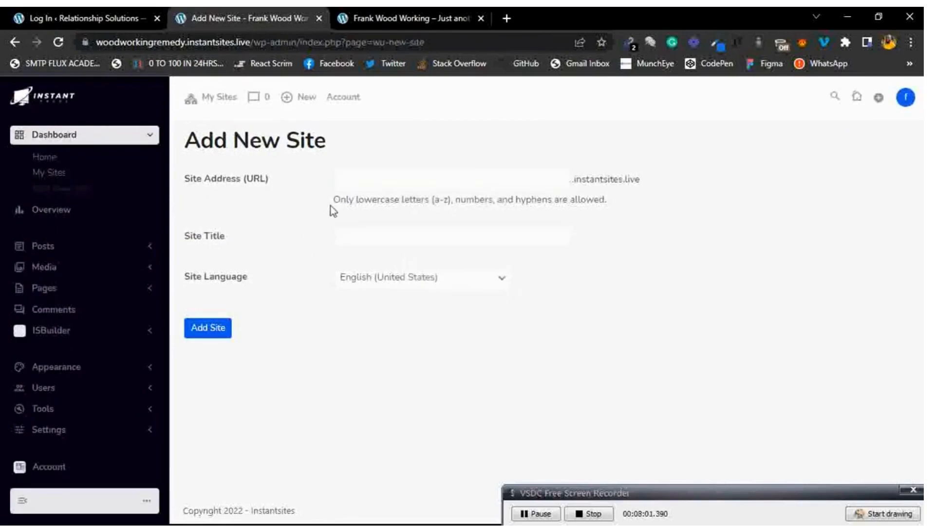
pyautogui.click(371, 234)
pyautogui.write('Weight')
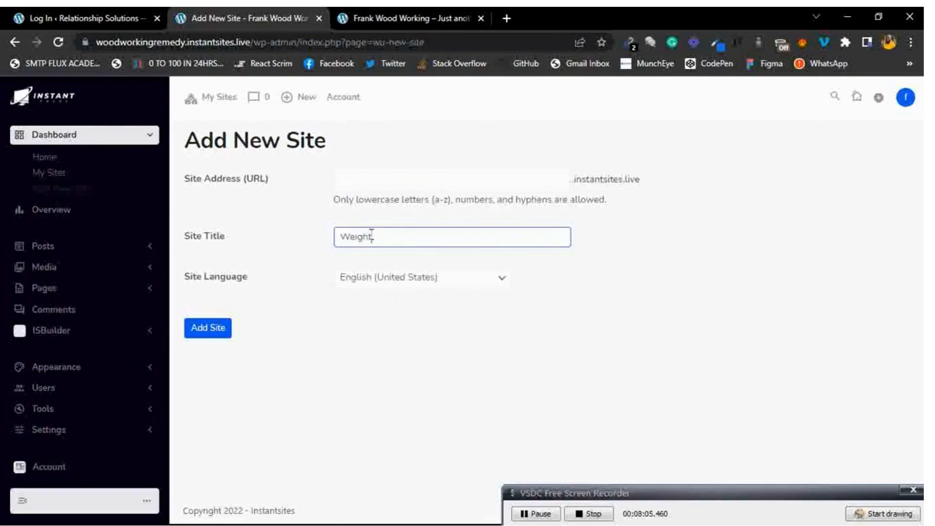
pyautogui.write(' Loss Remedy')
pyautogui.click(729, 246)
pyautogui.click(443, 185)
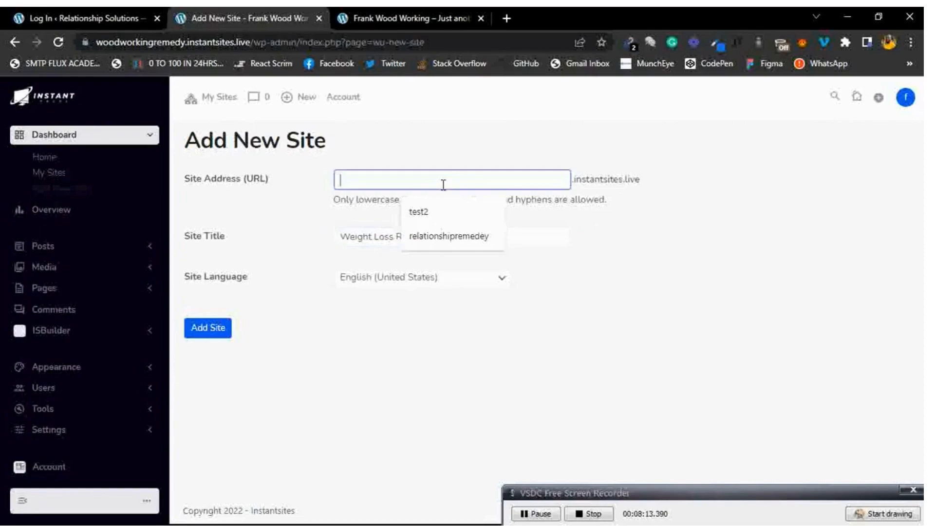
pyautogui.write('weig')
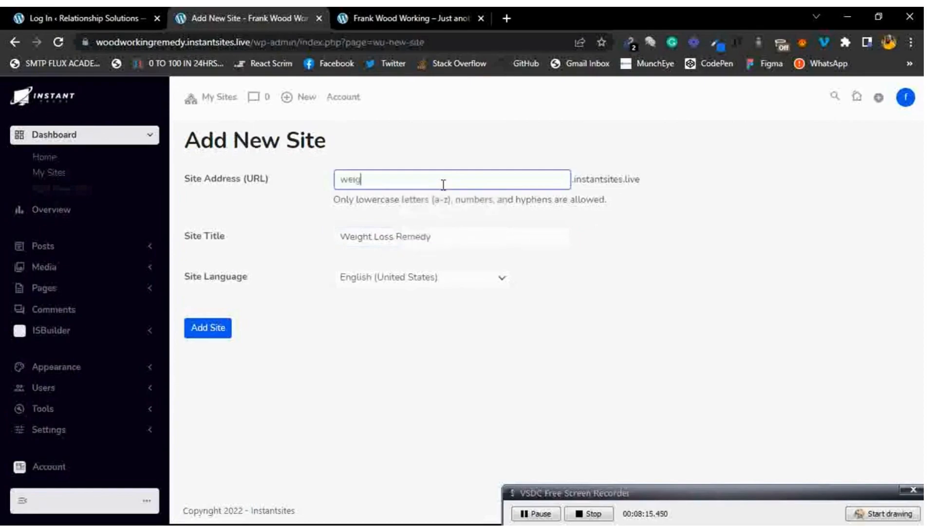
pyautogui.write('htlossintwoweeks')
pyautogui.click(724, 227)
# Add the Weight Loss Remedy site, open it in a new tab, and keep the primary site unchanged.
pyautogui.click(200, 327)
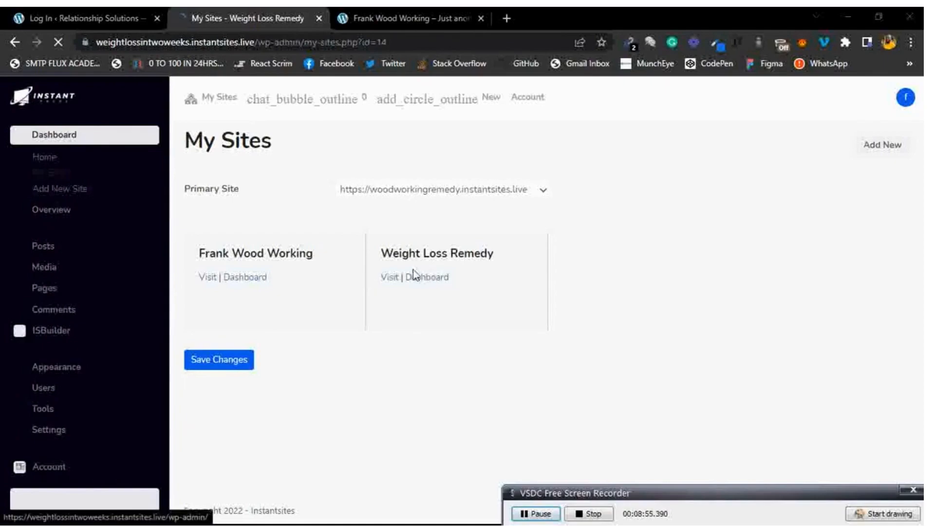
pyautogui.rightClick(390, 282)
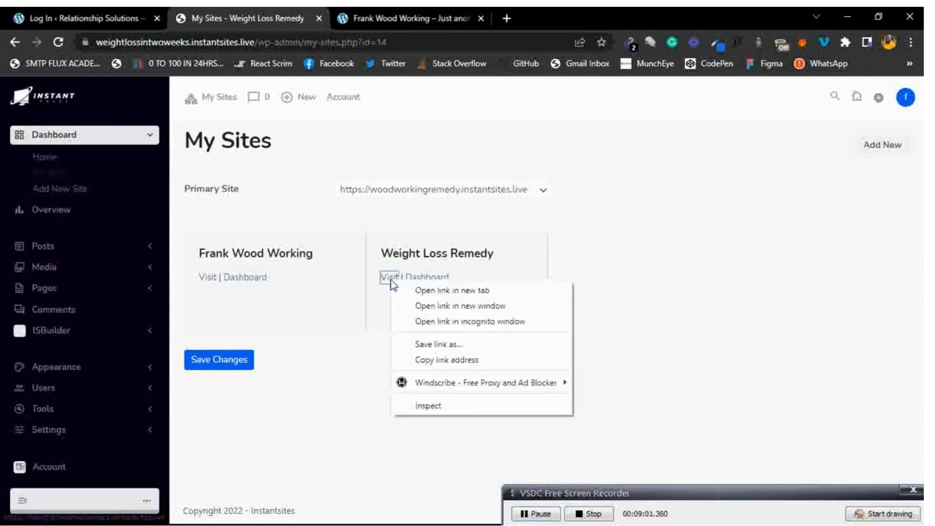
pyautogui.click(432, 291)
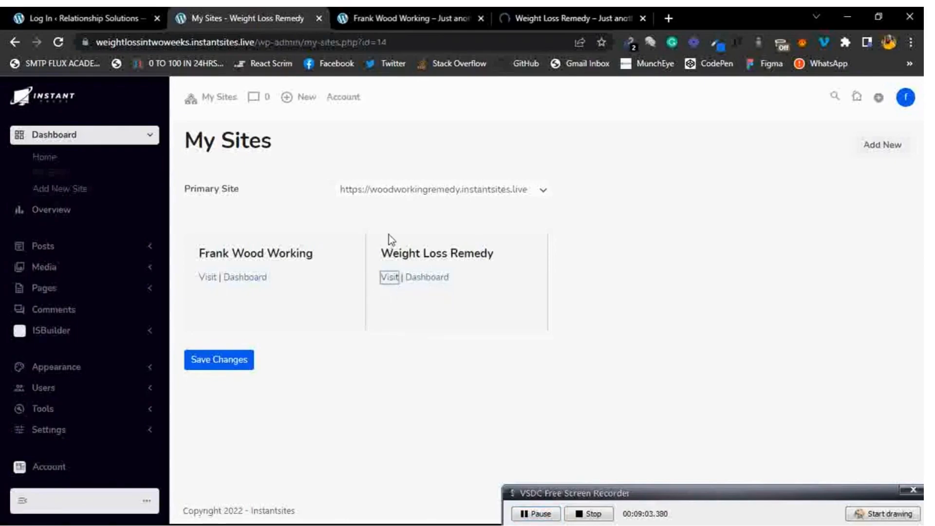
pyautogui.click(422, 194)
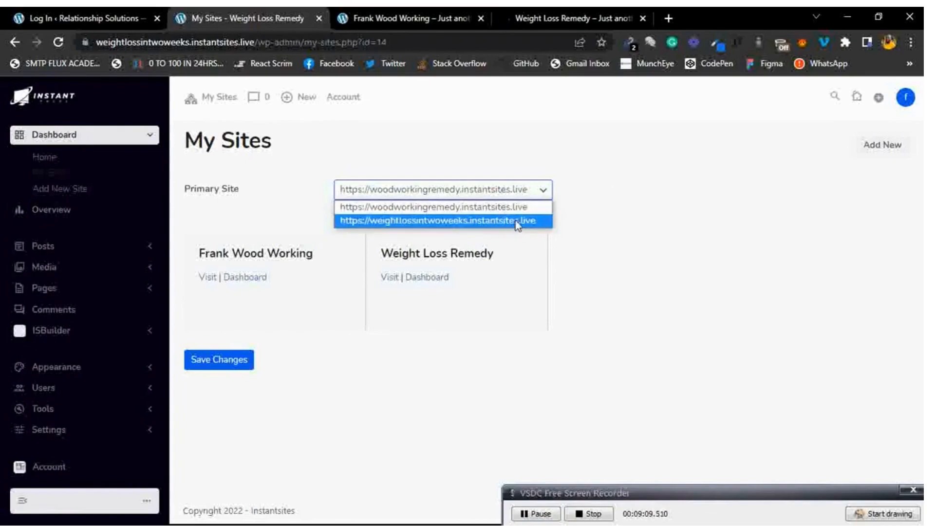
pyautogui.click(592, 196)
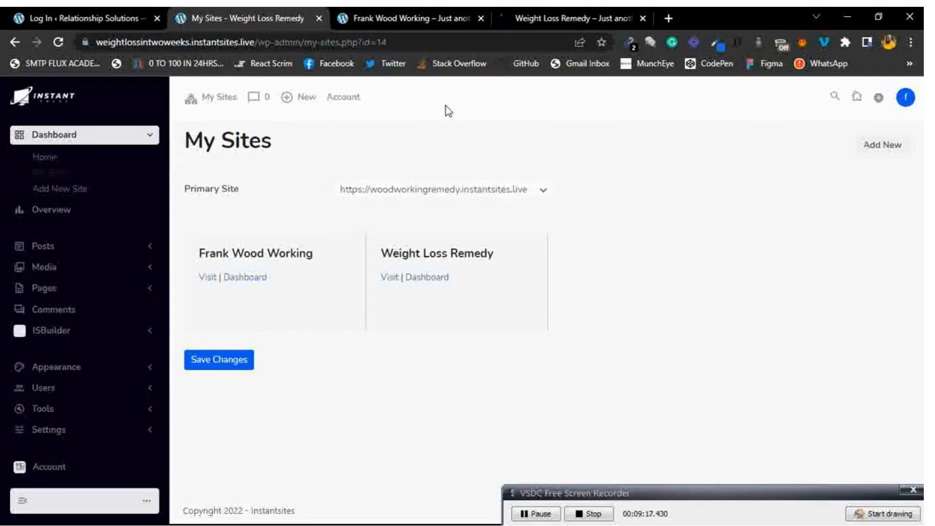
pyautogui.click(559, 8)
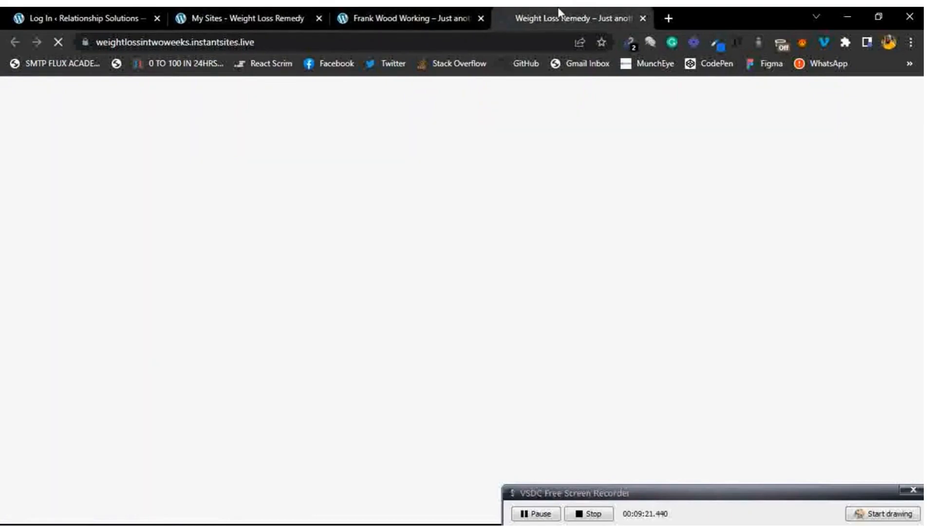
pyautogui.click(228, 15)
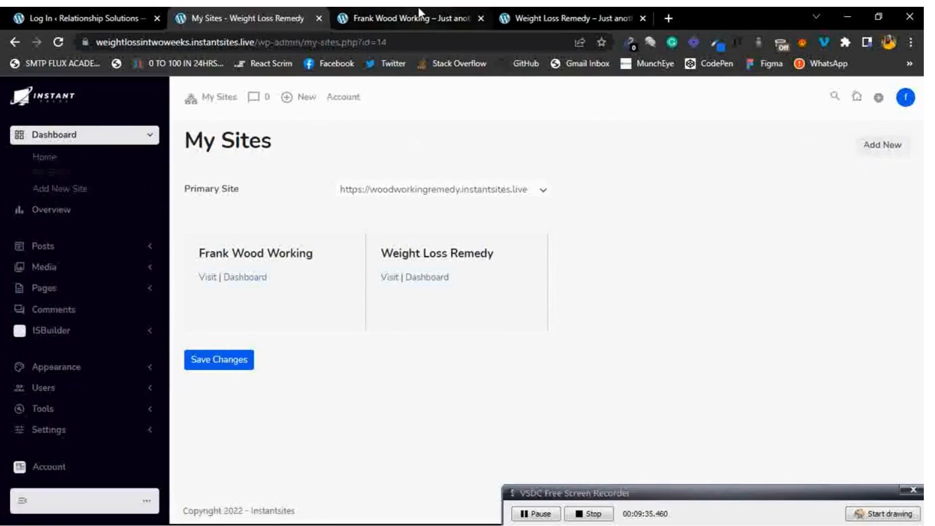
pyautogui.click(541, 15)
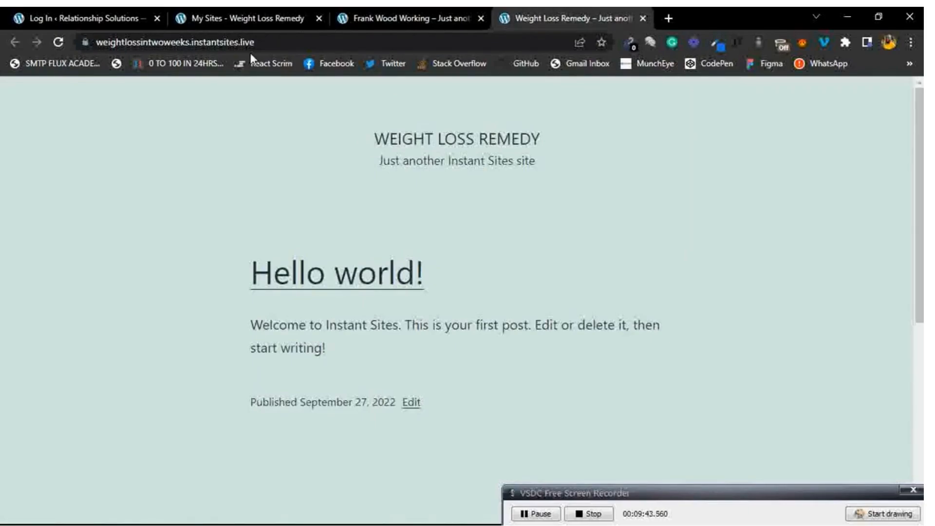
pyautogui.click(246, 16)
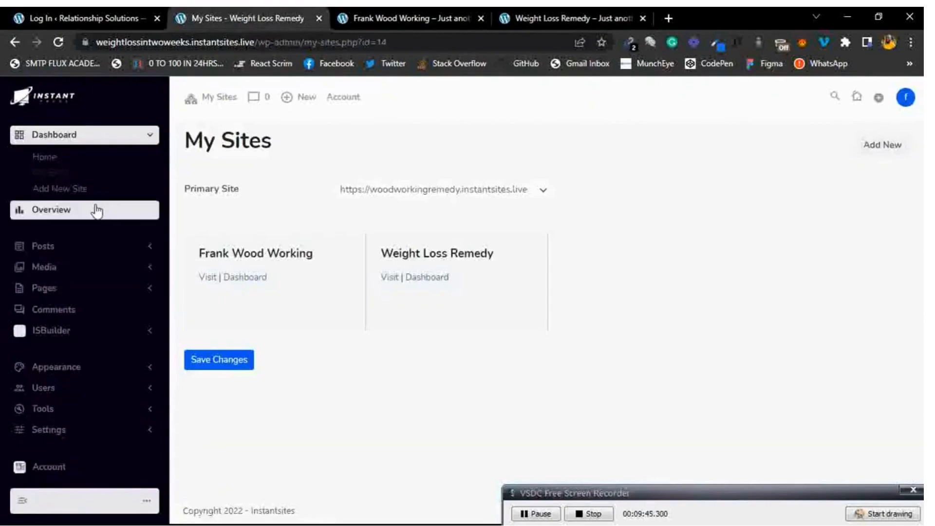
# Open the site Overview dashboard and scroll through its statistics.
pyautogui.click(112, 216)
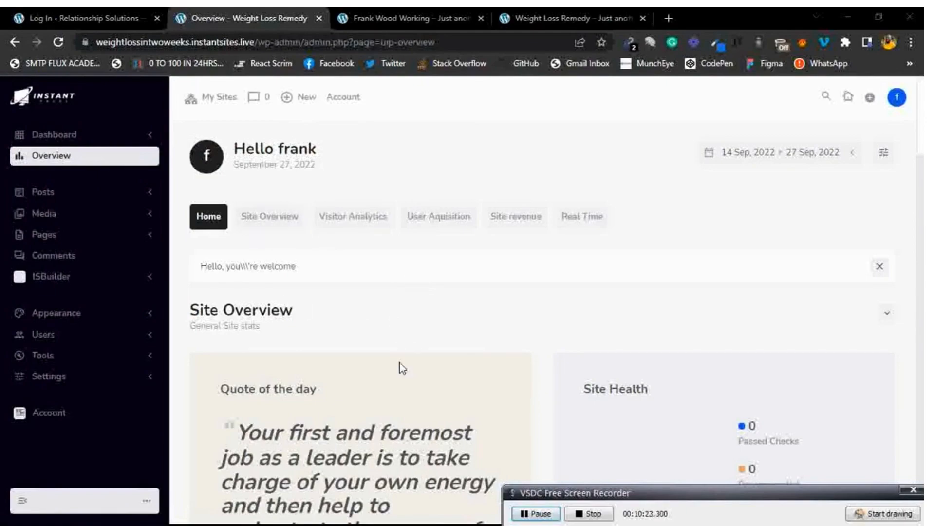
pyautogui.scroll(-4, 400, 365)
pyautogui.scroll(-5, 400, 368)
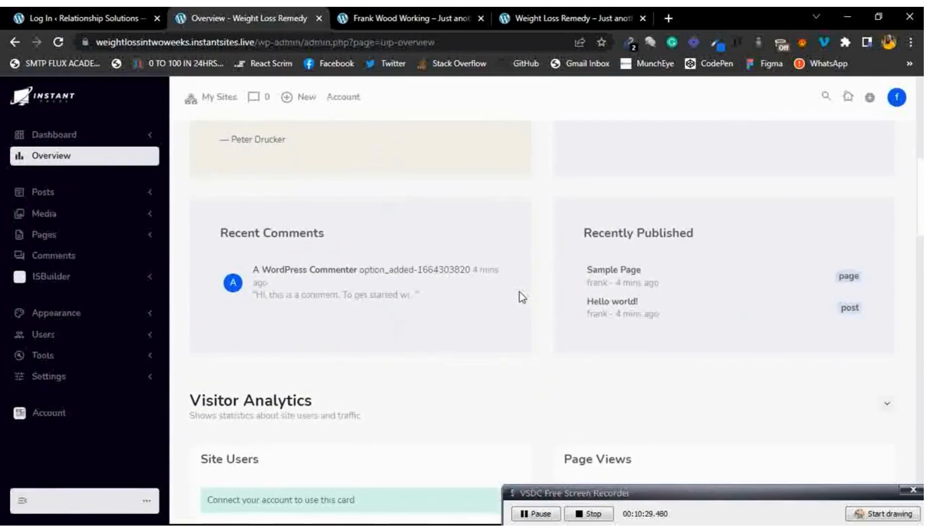
pyautogui.scroll(-4, 520, 295)
pyautogui.scroll(4, 579, 212)
pyautogui.scroll(-2, 580, 209)
pyautogui.press('super+s')
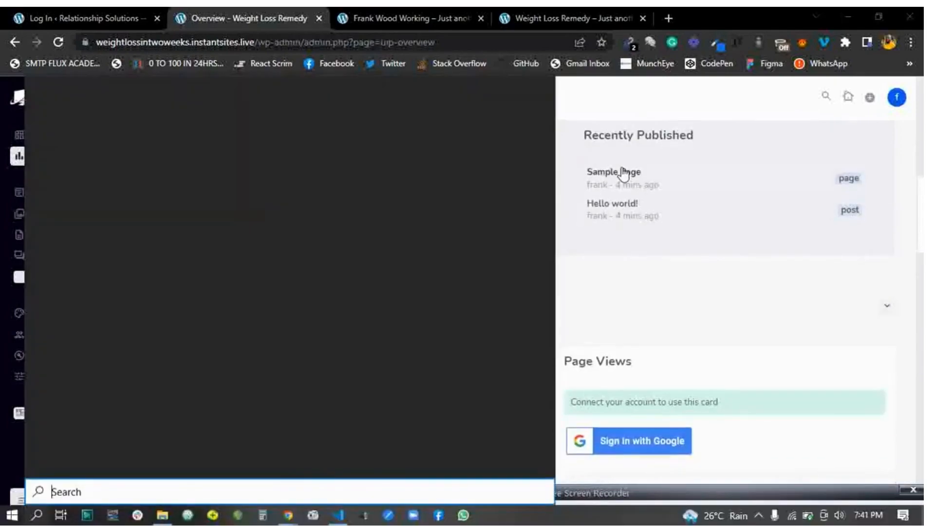
pyautogui.click(622, 150)
pyautogui.scroll(-4, 466, 245)
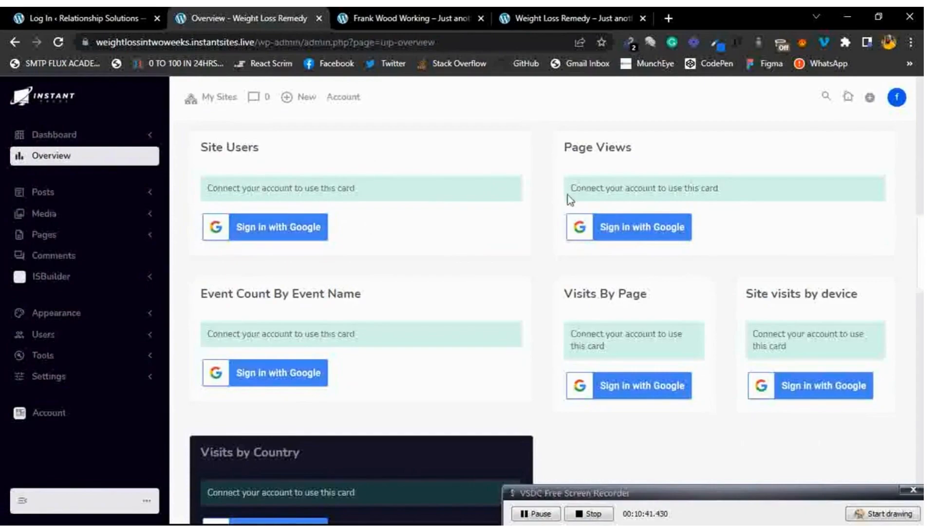
pyautogui.scroll(-4, 539, 215)
pyautogui.scroll(1, 540, 216)
pyautogui.scroll(-5, 539, 216)
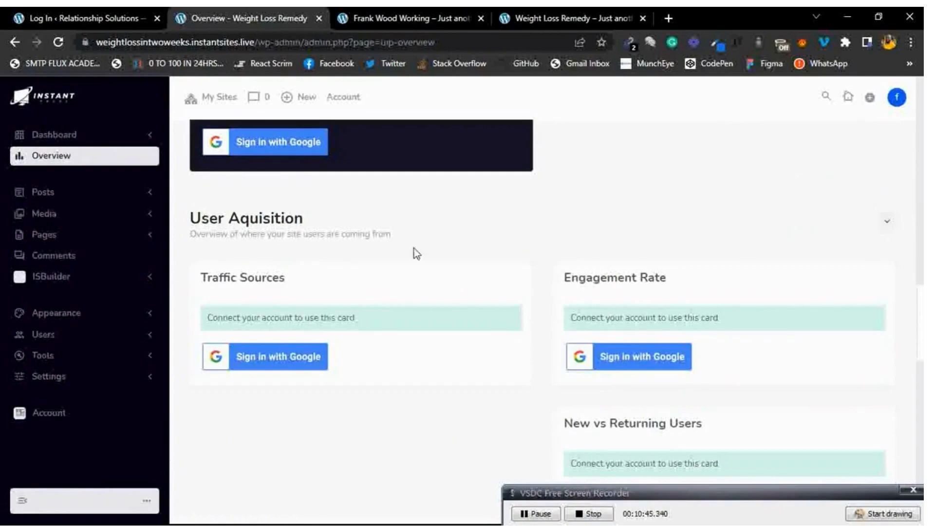
pyautogui.scroll(-2, 378, 260)
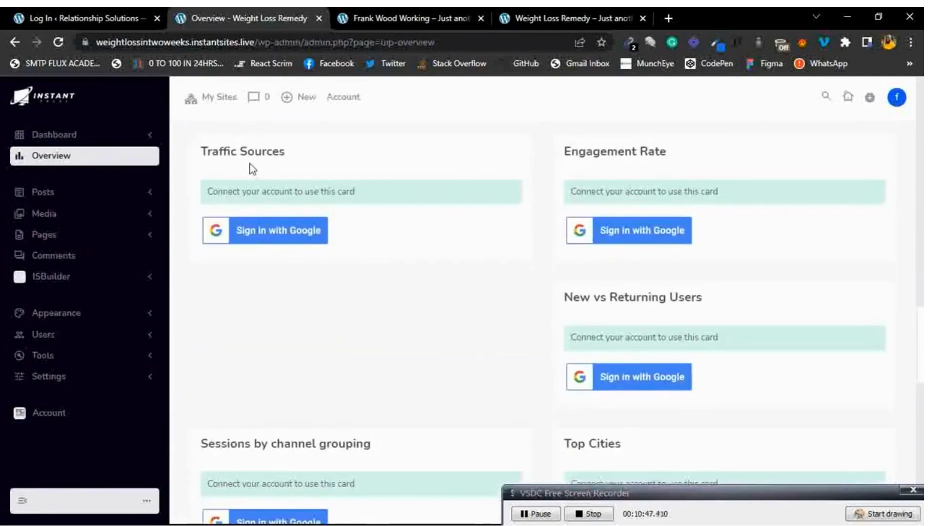
pyautogui.scroll(-3, 514, 272)
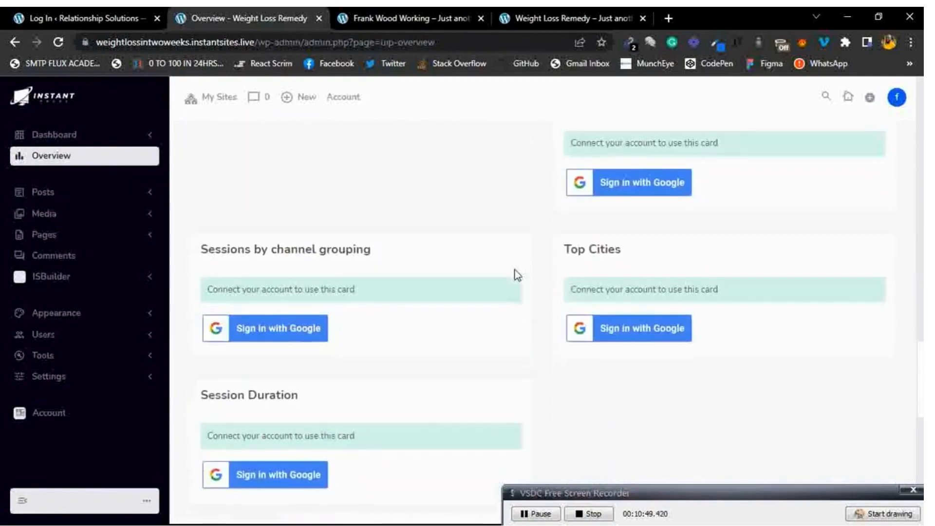
pyautogui.scroll(20, 517, 275)
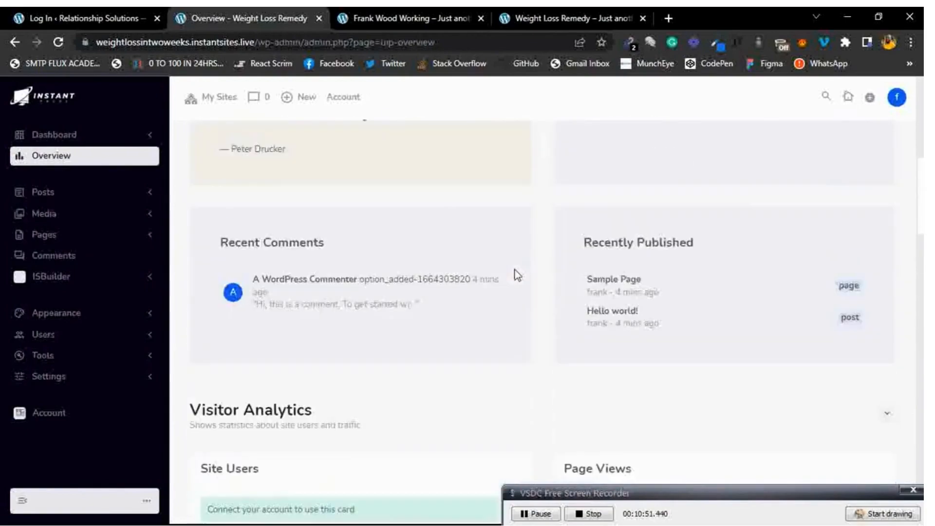
pyautogui.scroll(5, 517, 275)
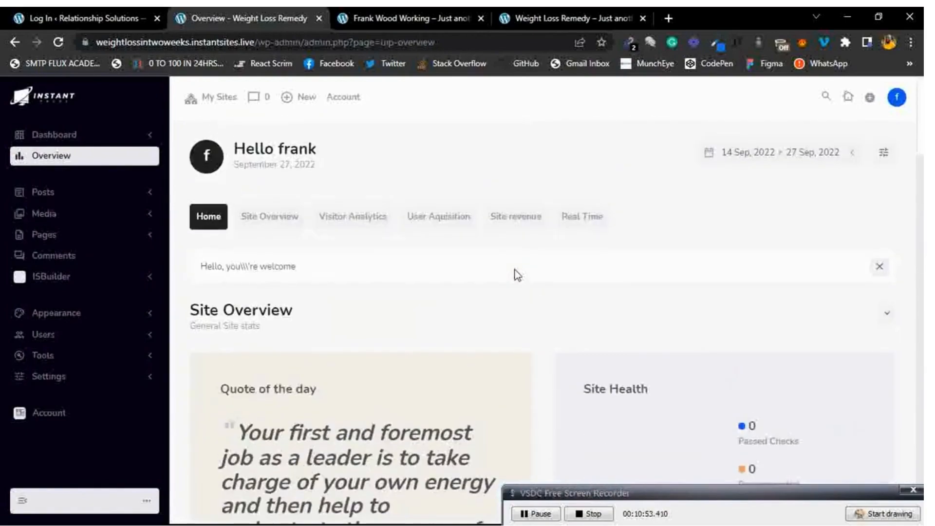
# Browse the Site Overview, Visitor Analytics, User Acquisition, Site Revenue and Real Time sections.
pyautogui.click(276, 218)
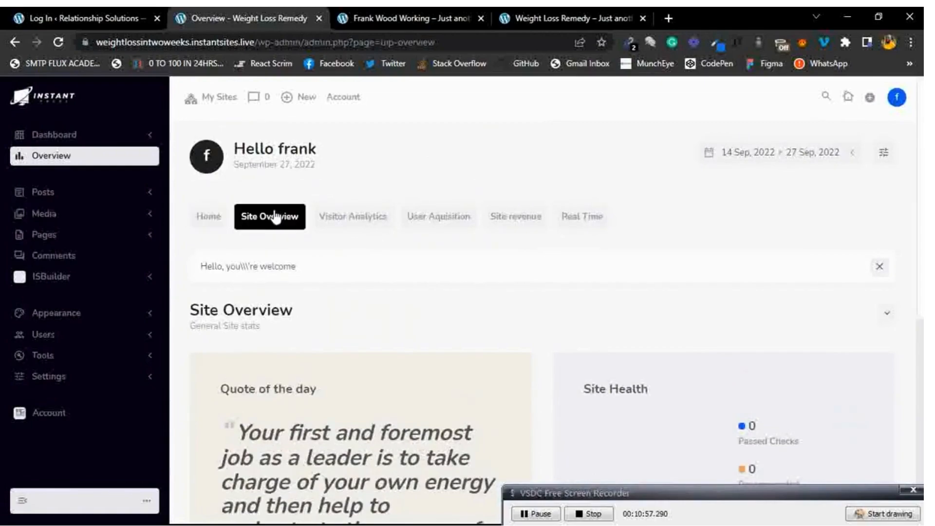
pyautogui.scroll(-8, 344, 287)
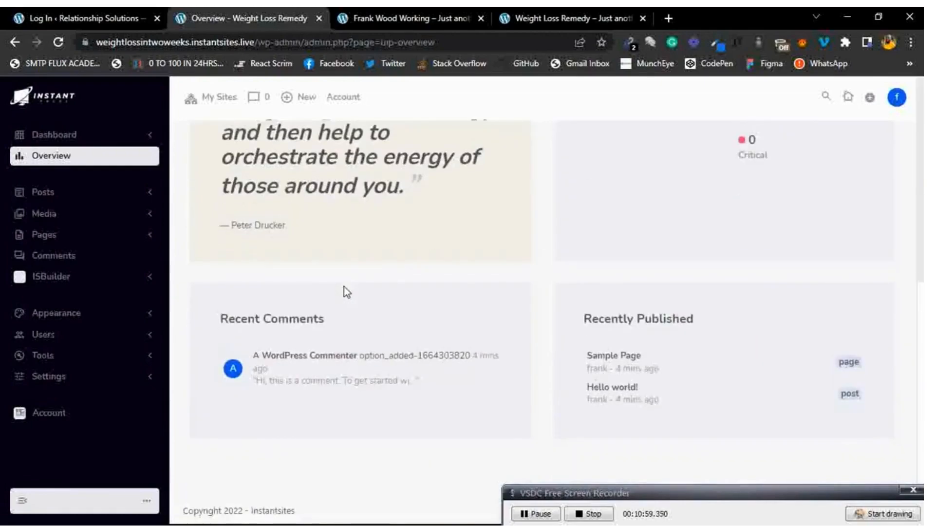
pyautogui.scroll(8, 346, 291)
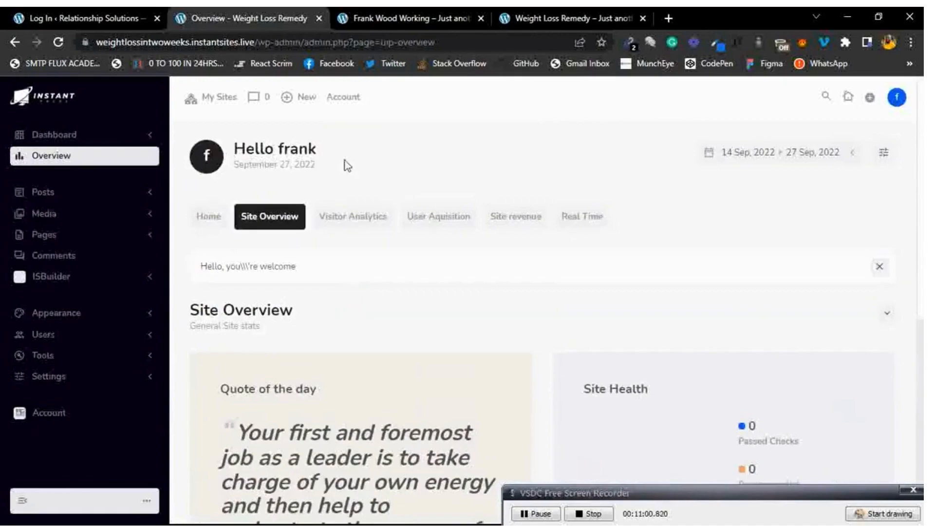
pyautogui.click(350, 225)
pyautogui.scroll(-2, 387, 283)
pyautogui.scroll(1, 386, 282)
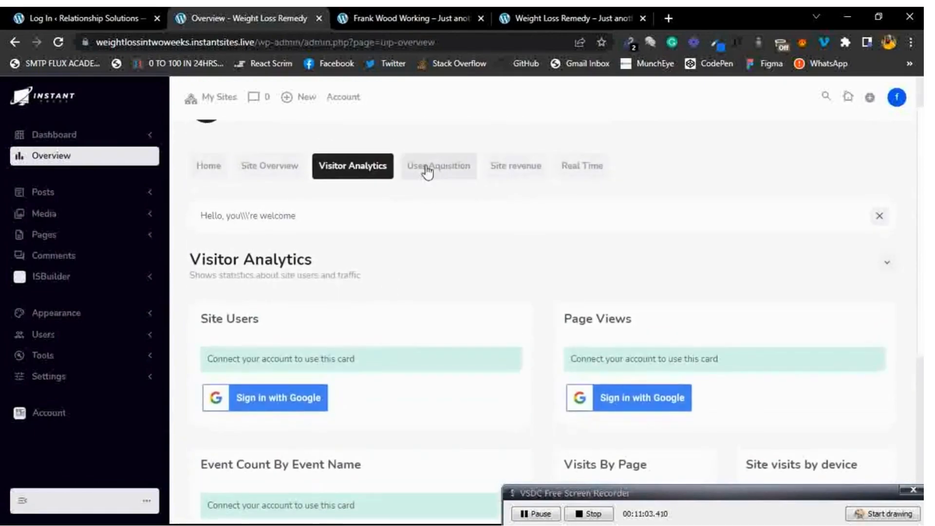
pyautogui.click(438, 170)
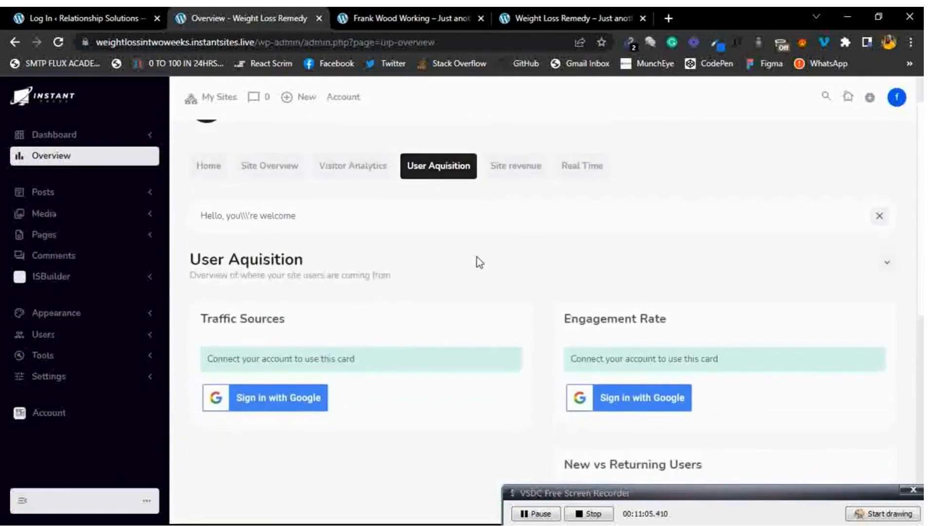
pyautogui.scroll(-8, 477, 257)
pyautogui.scroll(9, 483, 231)
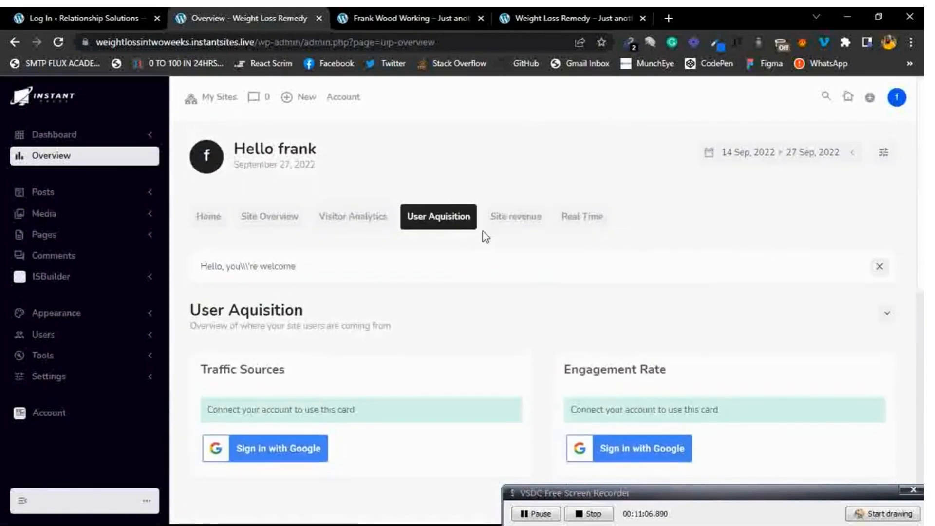
pyautogui.click(516, 219)
pyautogui.click(601, 223)
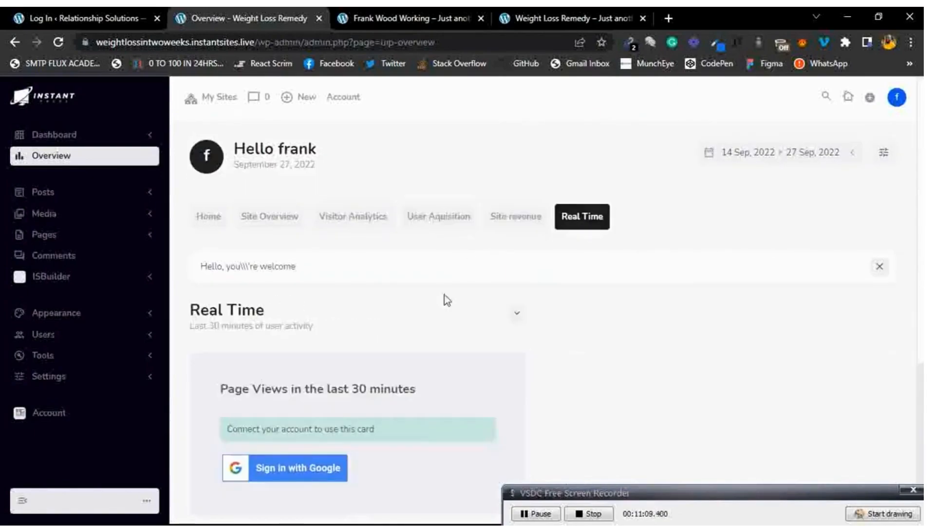
pyautogui.scroll(-1, 448, 287)
pyautogui.rightClick(435, 305)
pyautogui.click(346, 269)
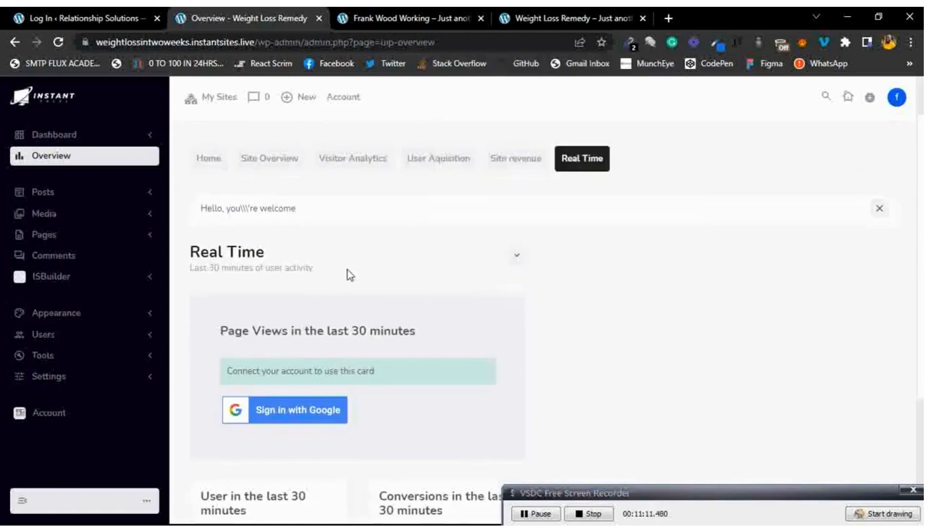
pyautogui.scroll(-2, 406, 351)
pyautogui.scroll(3, 406, 351)
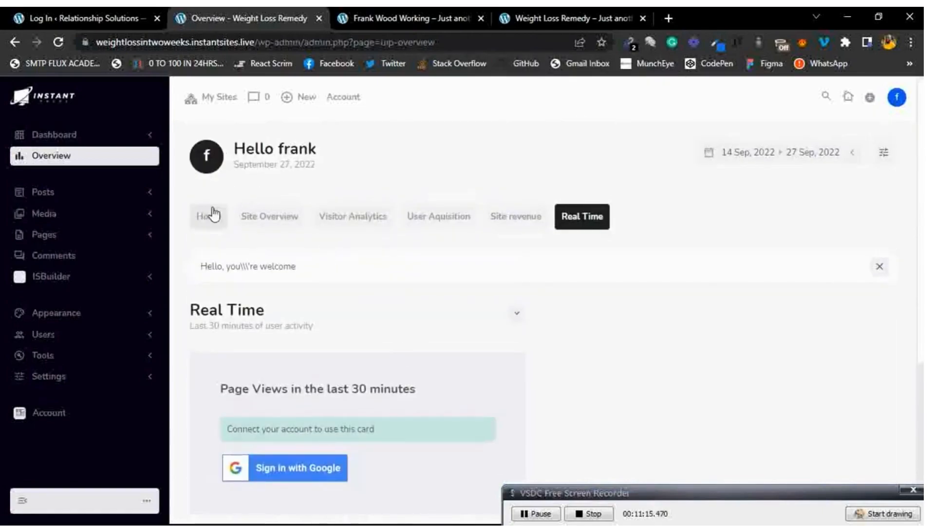
# Switch to the Home summary and check the 14–27 Sep 2022 stats date range.
pyautogui.click(213, 214)
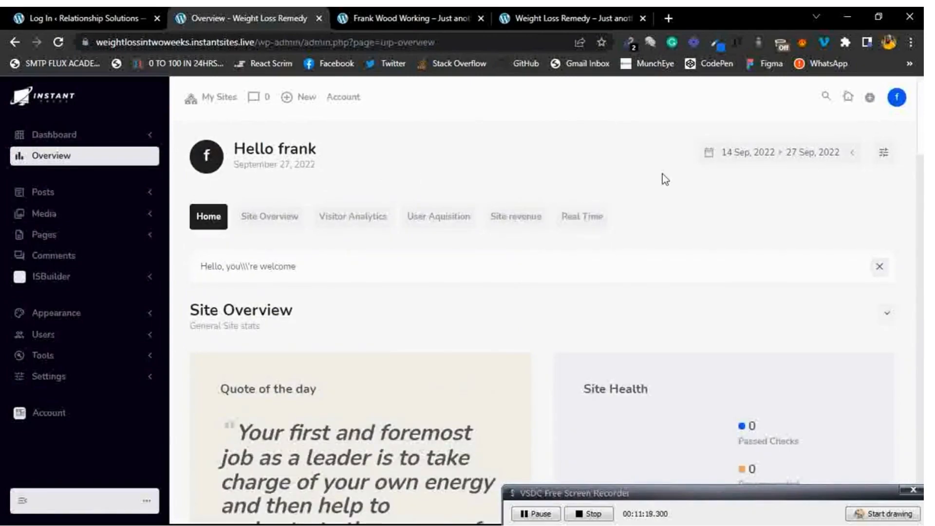
pyautogui.click(853, 155)
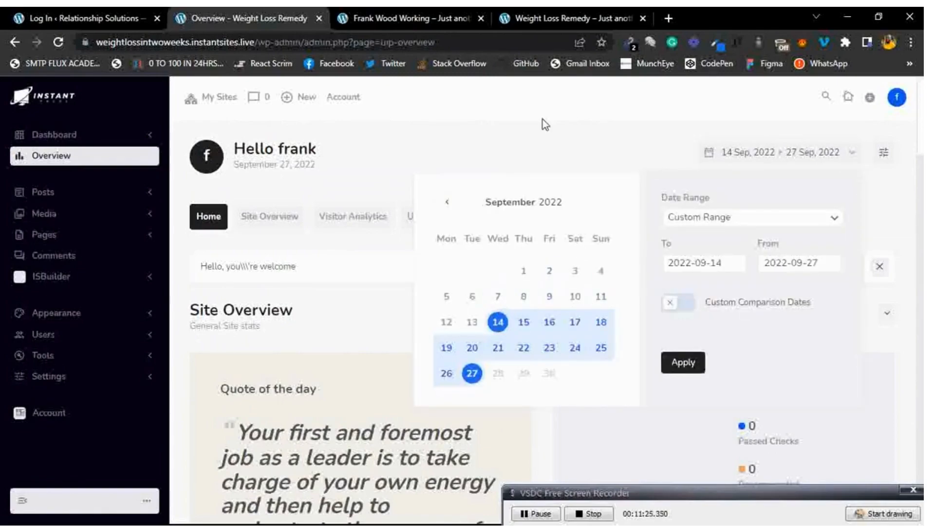
pyautogui.click(494, 131)
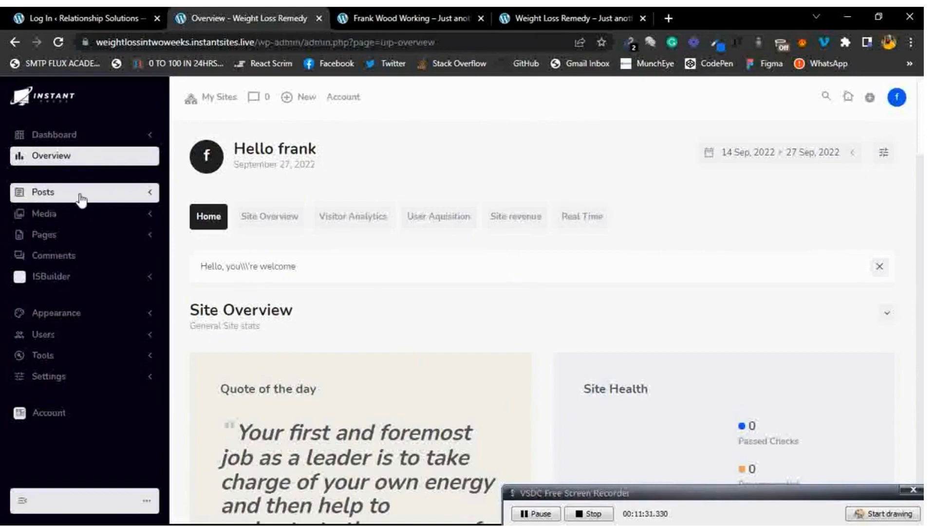
# Choose Posts > Add New to start a new post.
pyautogui.click(81, 198)
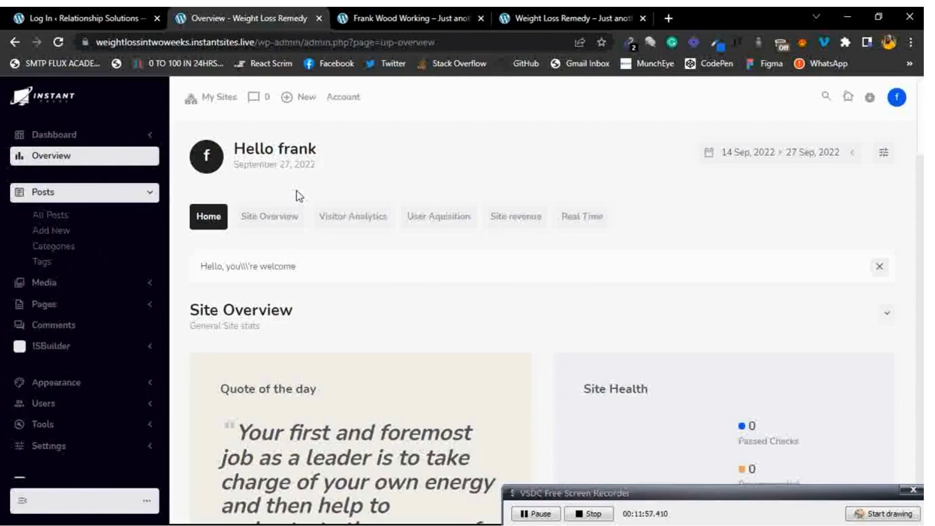
pyautogui.click(58, 233)
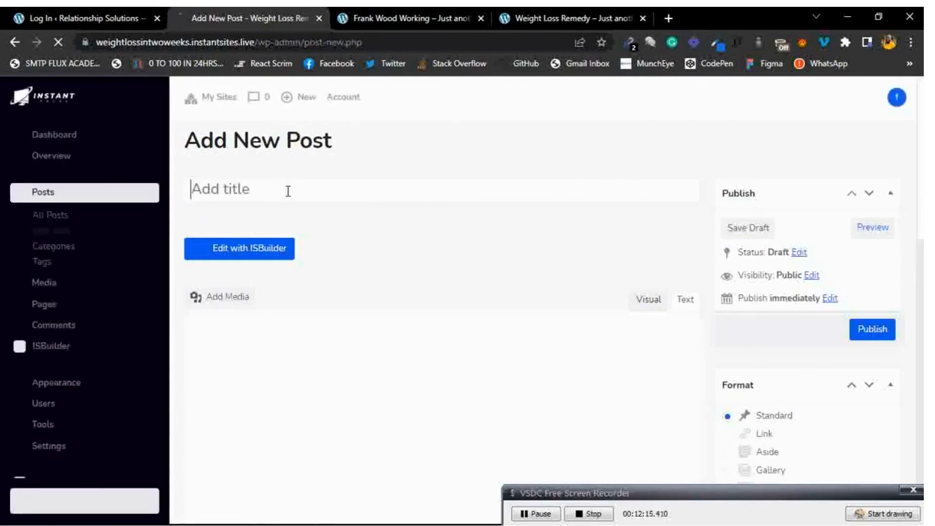
# Replace the draft title with 'HOW THIS PRODUCT HELPS YOU LOOSE WEIGHT IN TWO WEEKS FLAT'.
pyautogui.write('How')
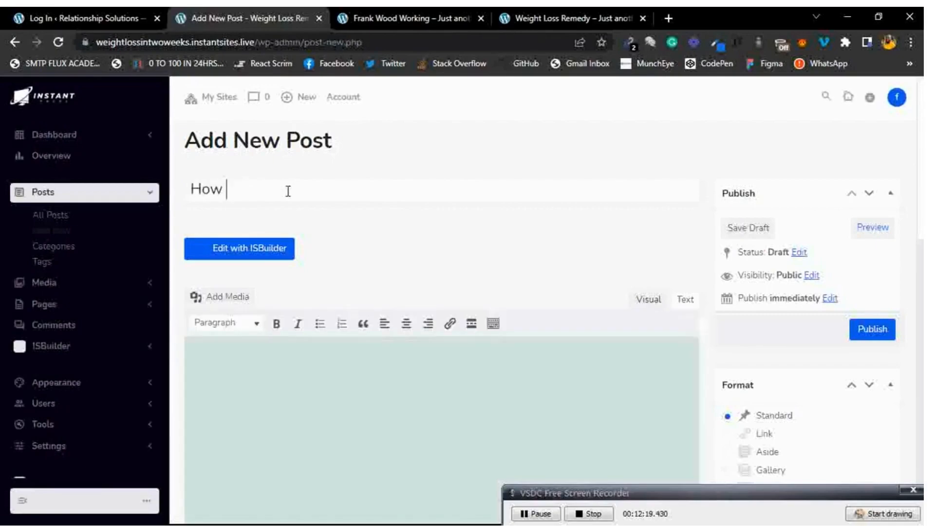
pyautogui.write(' w this pr')
pyautogui.hotkey('ctrl', 'a')
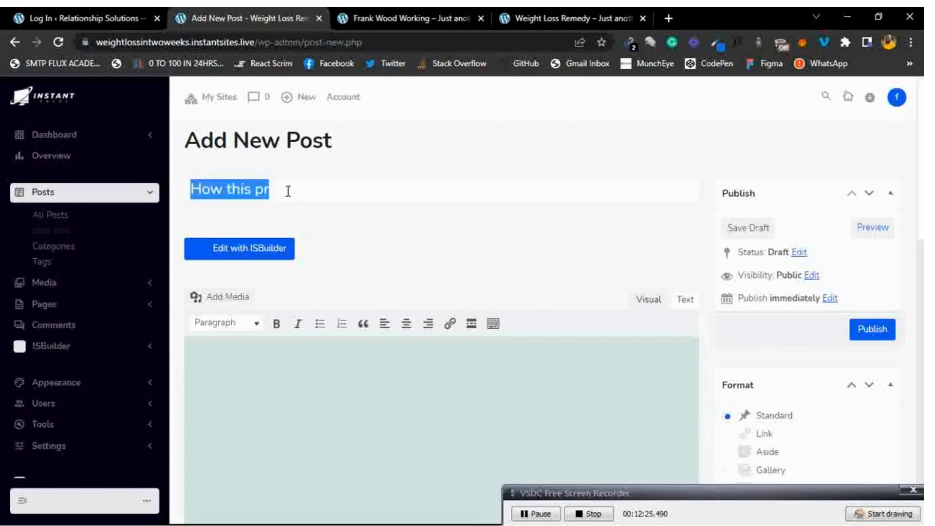
pyautogui.write('HOW THIS PRODUCT HELPS YOU LOOSE WEIGHT IN TWO WEEKS FLAT')
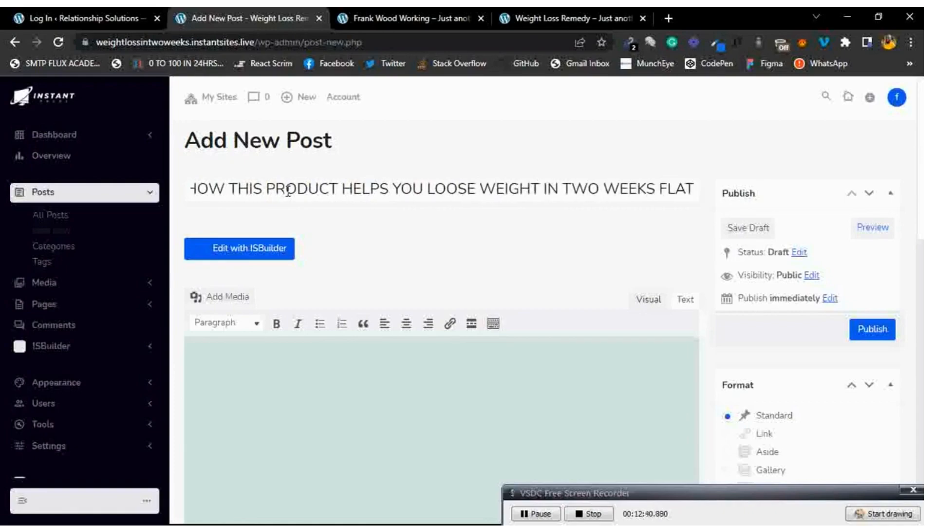
pyautogui.click(387, 261)
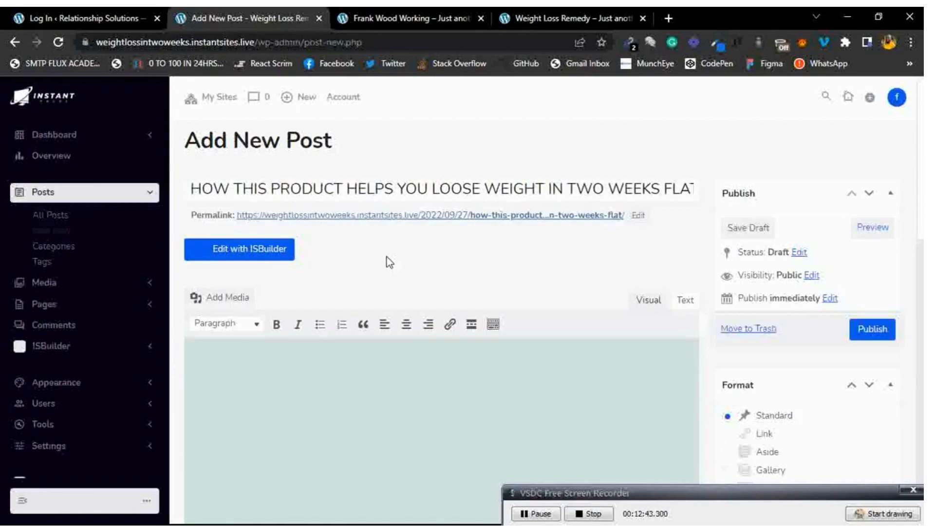
# Type three separate lines of filler text into the post body.
pyautogui.scroll(-1, 389, 262)
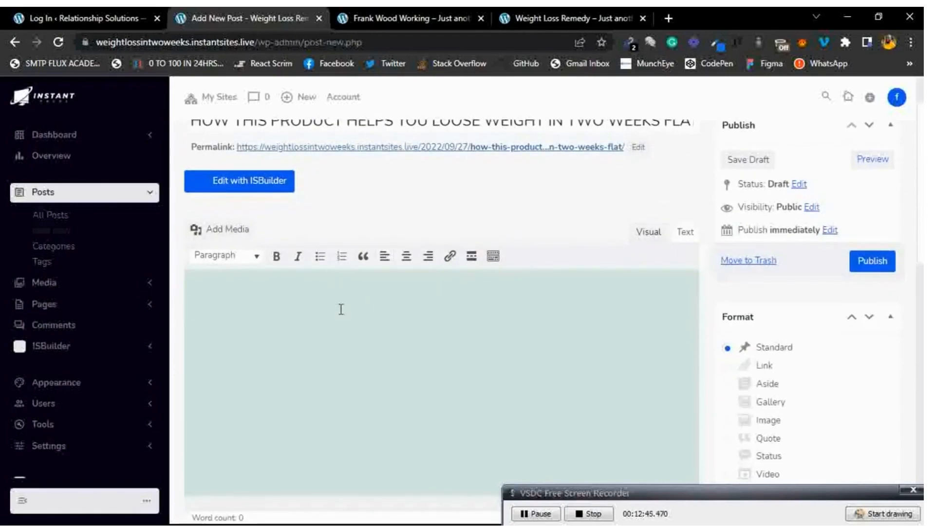
pyautogui.scroll(-1, 341, 310)
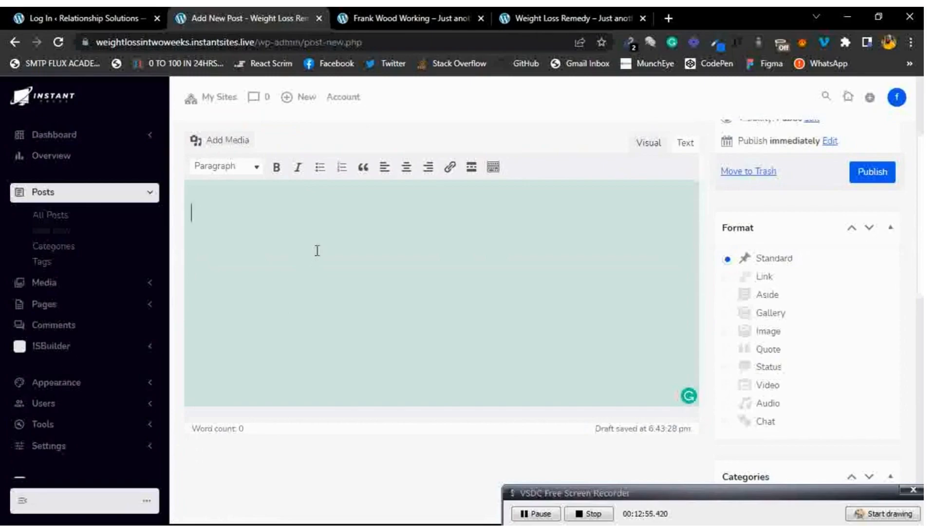
pyautogui.write('jkksvksjbkskvb. s s]\\')
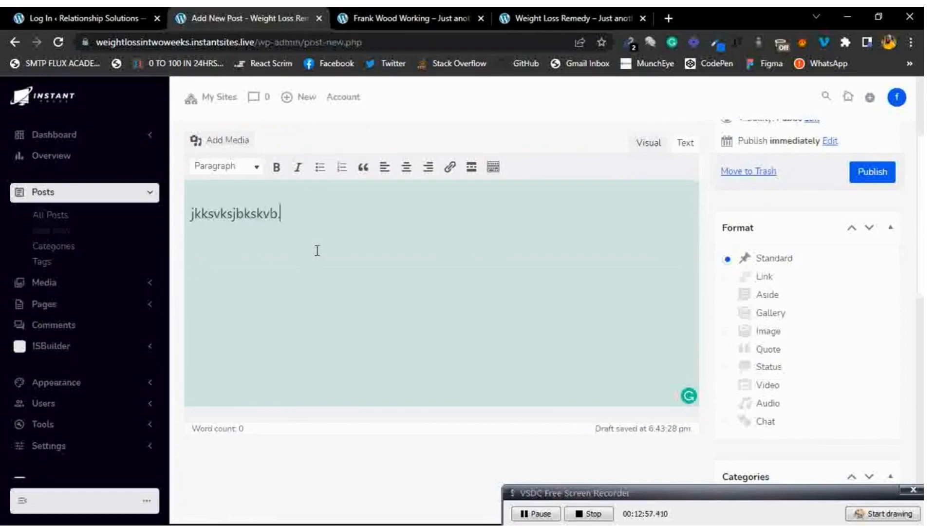
pyautogui.press('Return')
pyautogui.press('Return')
pyautogui.press('Return')
pyautogui.write('kjkbckcjksjckjcksj')
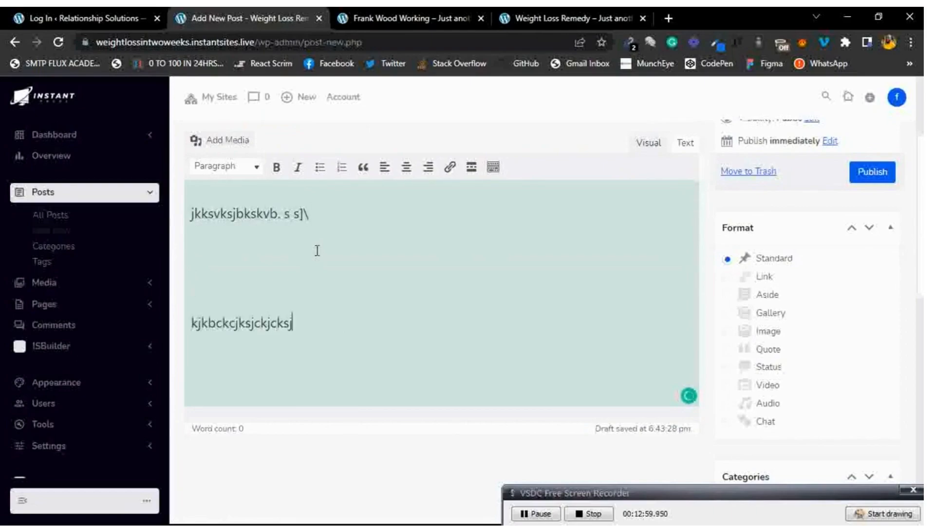
pyautogui.press('Return')
pyautogui.press('Return')
pyautogui.write('cks c, sd')
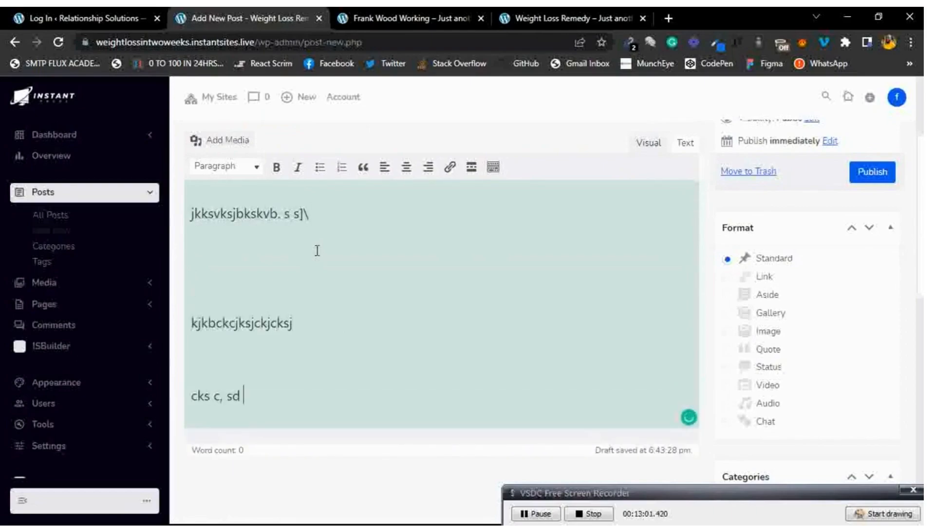
pyautogui.scroll(-2, 385, 285)
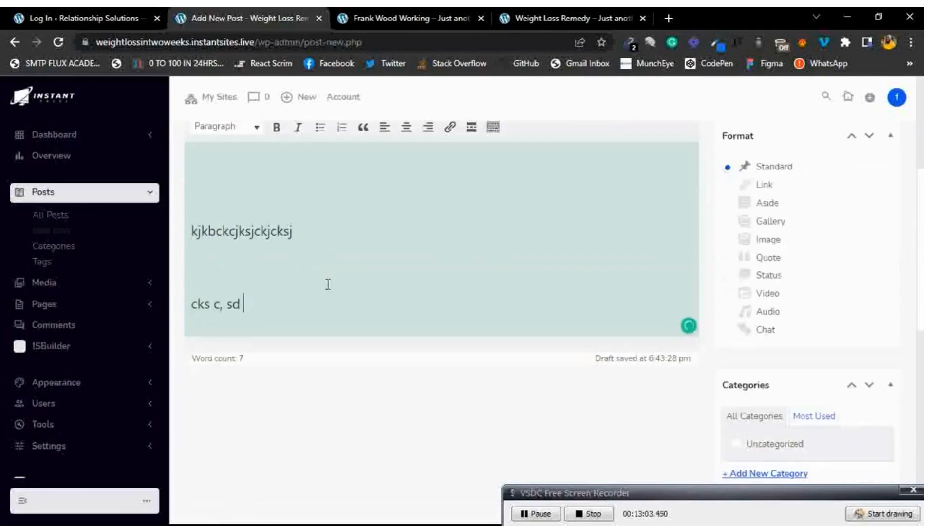
pyautogui.press('Return')
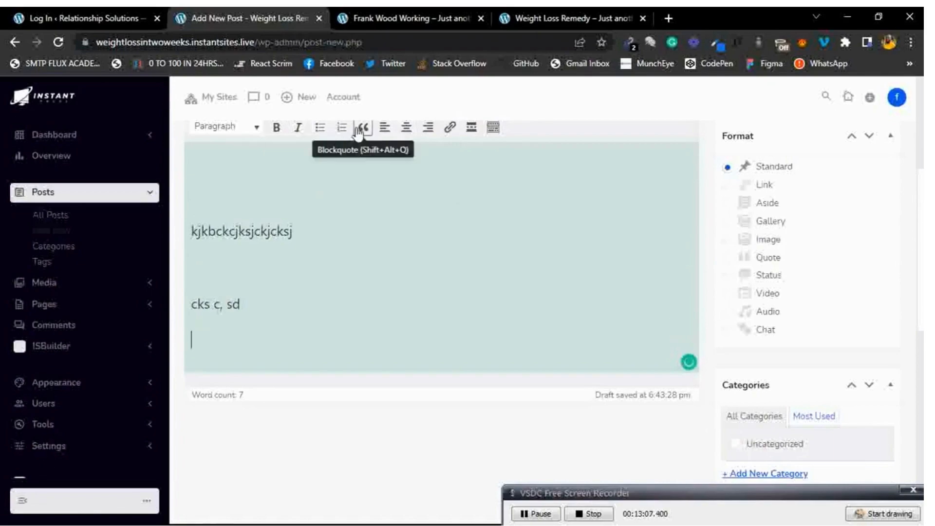
pyautogui.scroll(2, 278, 151)
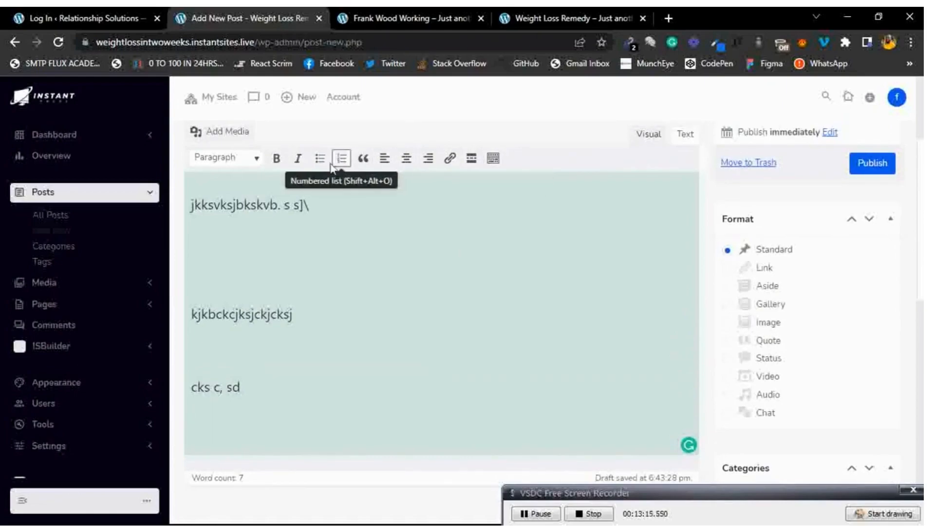
# Make the first body line bold and italic, then bring up the Add Media window.
pyautogui.tripleClick(282, 205)
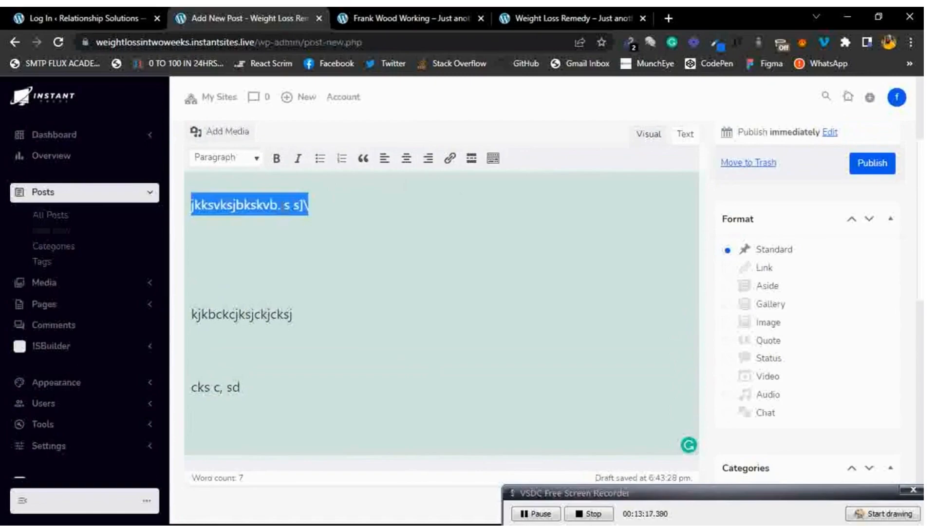
pyautogui.click(276, 158)
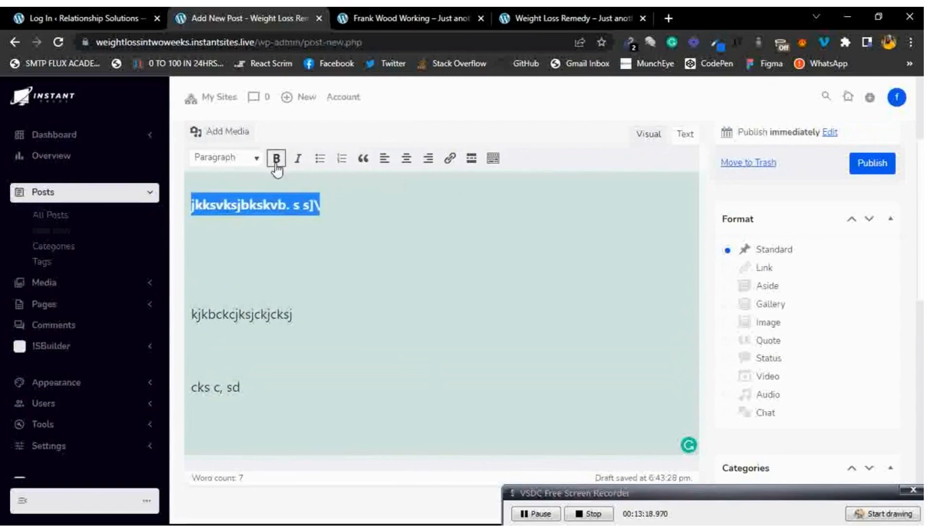
pyautogui.click(355, 219)
pyautogui.tripleClick(311, 208)
pyautogui.click(297, 161)
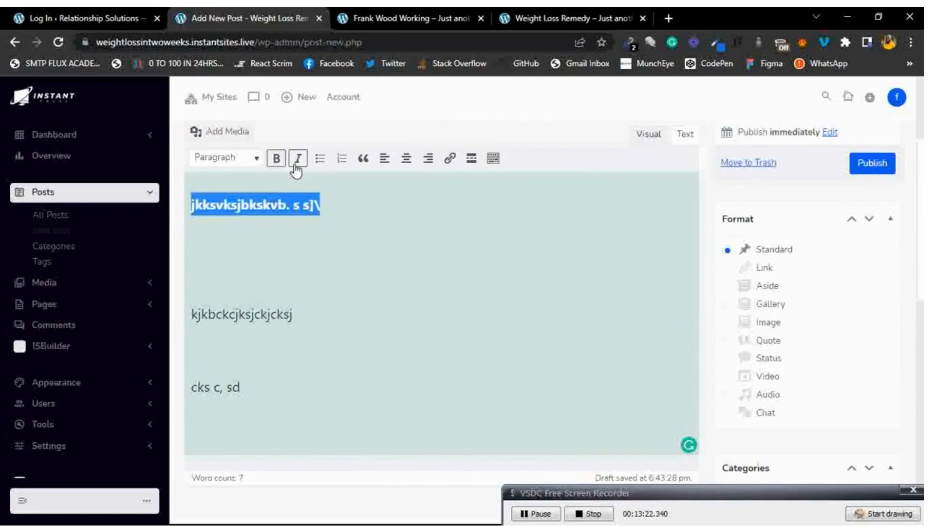
pyautogui.click(320, 160)
pyautogui.click(320, 161)
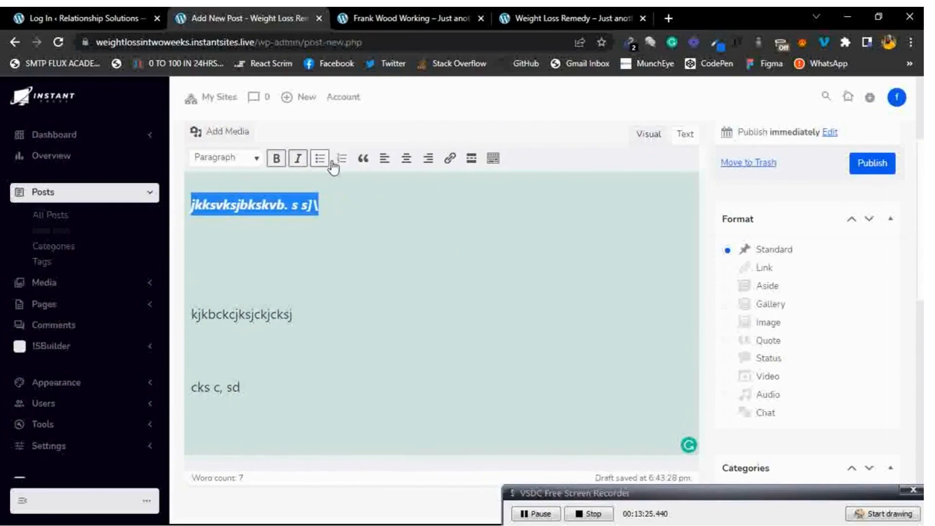
pyautogui.click(363, 159)
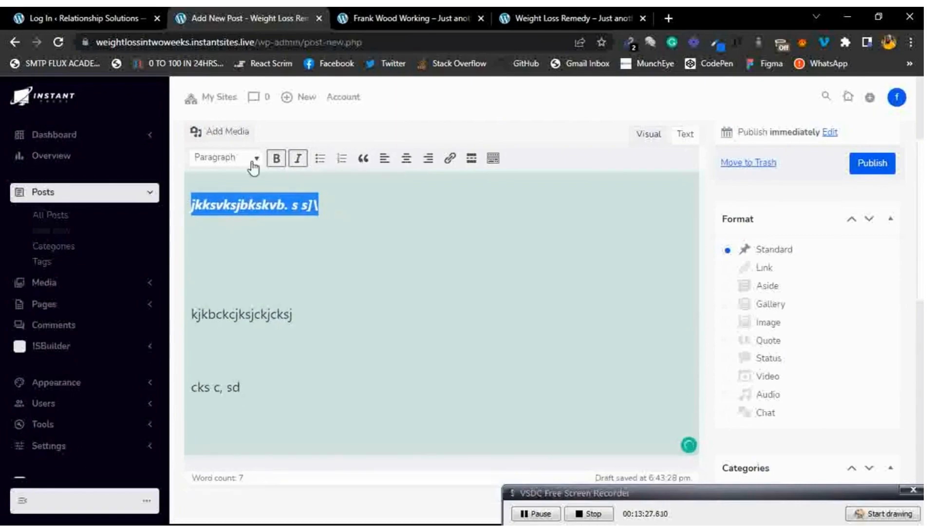
pyautogui.click(228, 139)
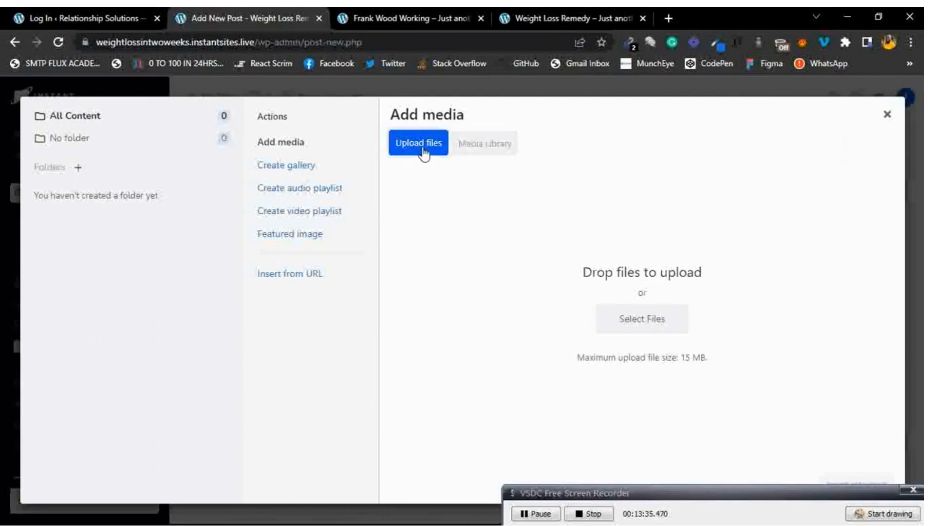
# Cancel the file chooser and close the Add Media window without uploading anything.
pyautogui.click(648, 316)
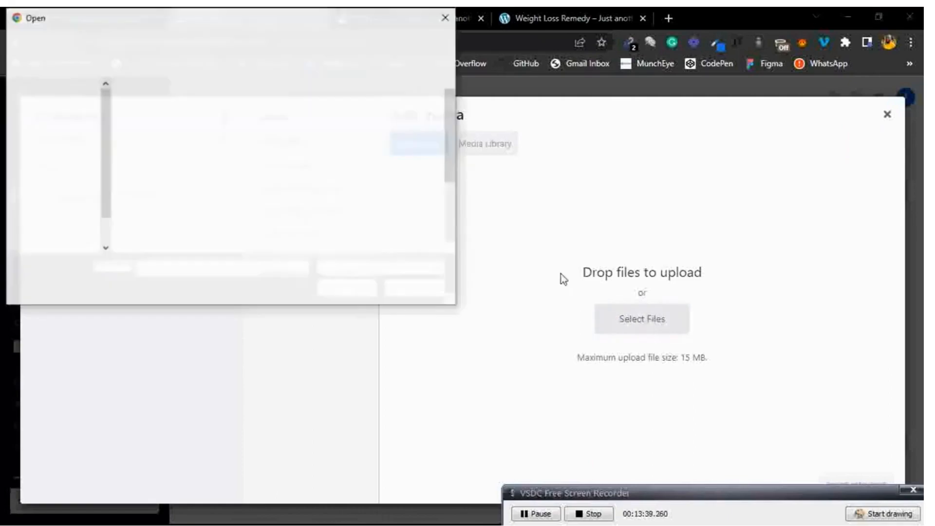
pyautogui.scroll(-5, 264, 202)
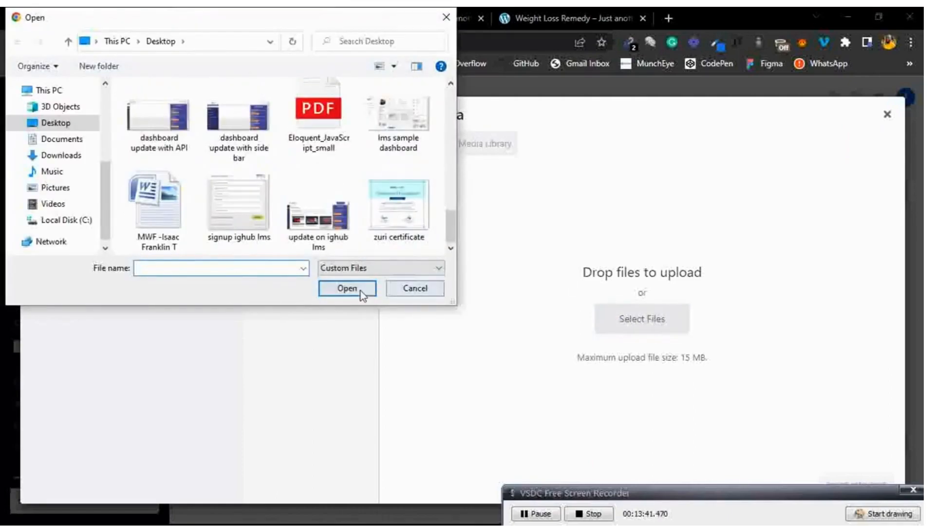
pyautogui.click(414, 288)
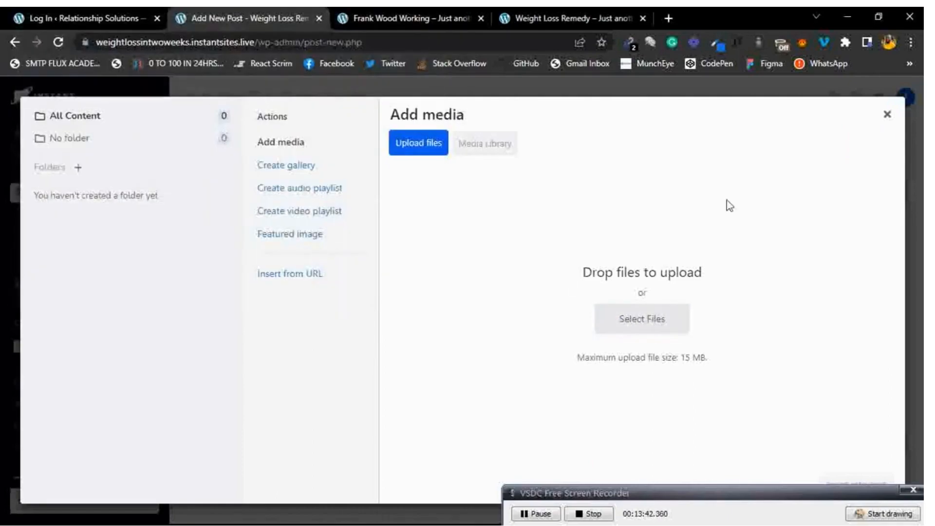
pyautogui.click(888, 115)
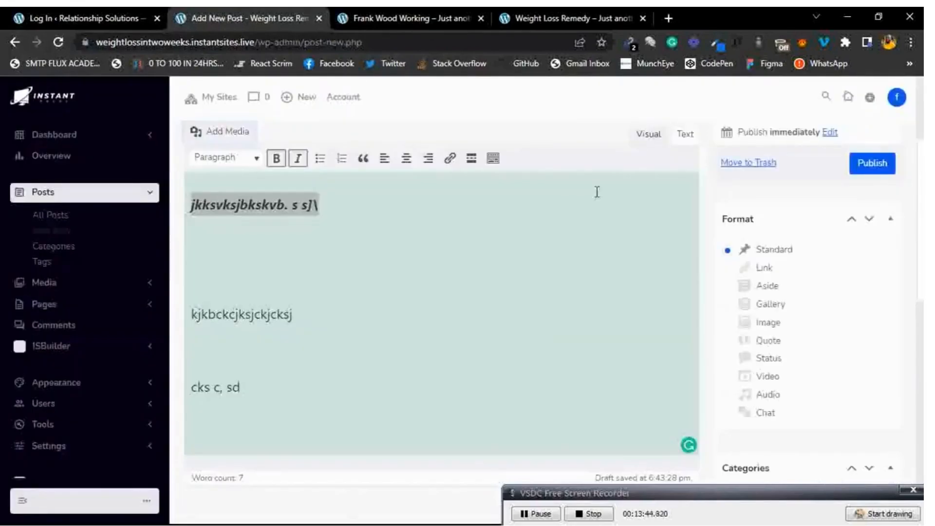
# Enter 'weight loss solution' in the post's Tags field.
pyautogui.click(351, 264)
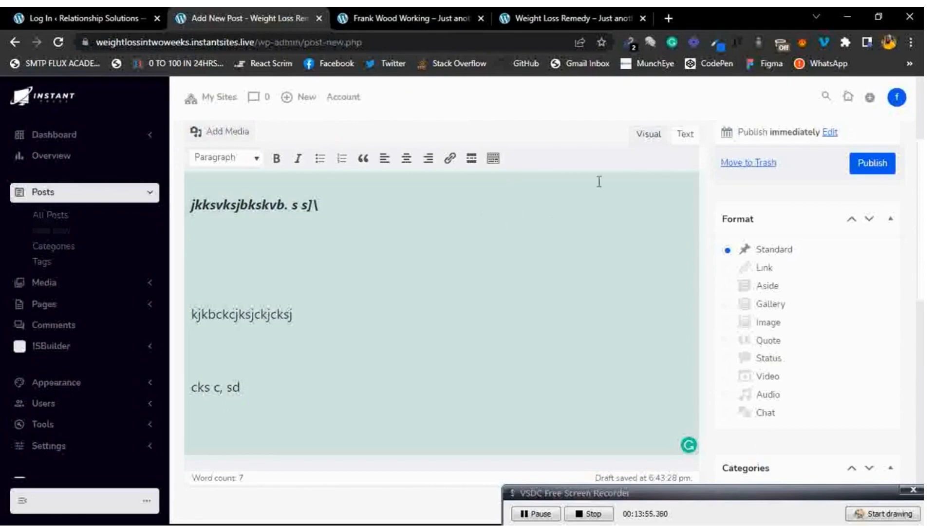
pyautogui.scroll(-4, 582, 229)
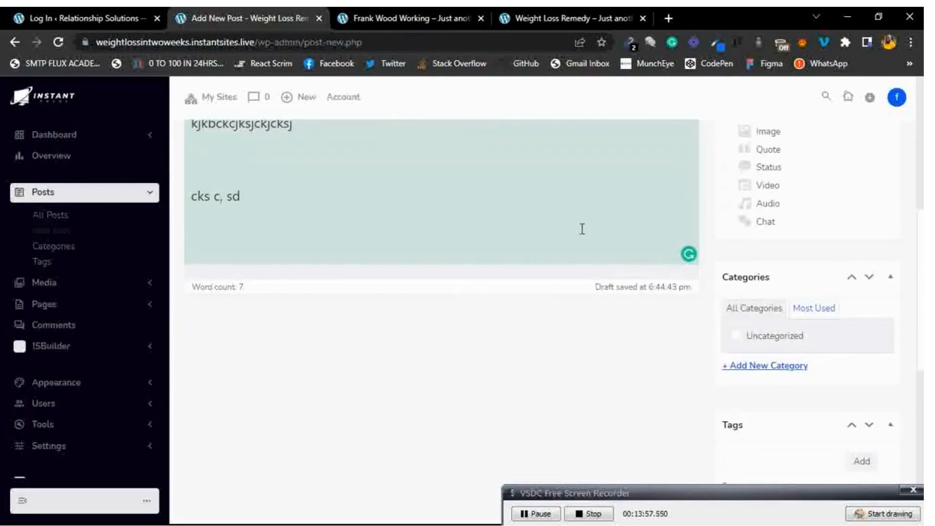
pyautogui.scroll(-3, 582, 229)
pyautogui.click(768, 326)
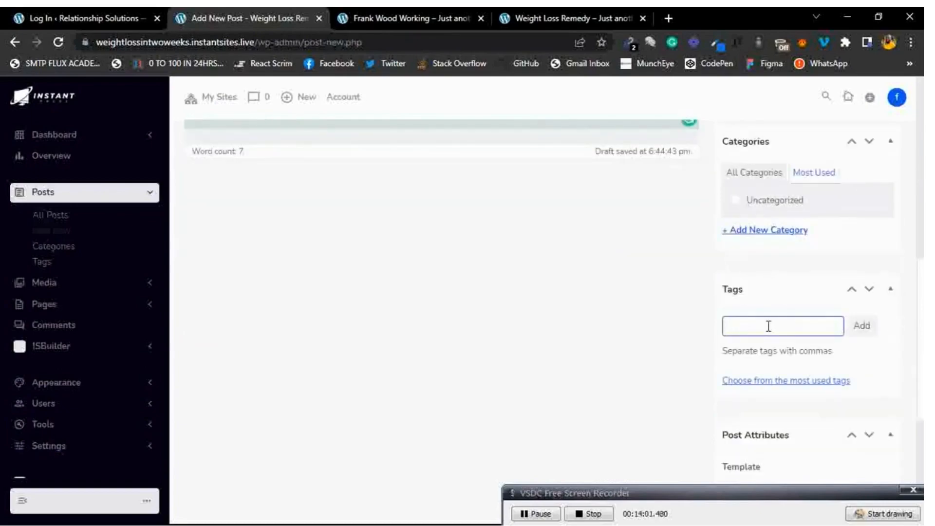
pyautogui.write('weight loss solution')
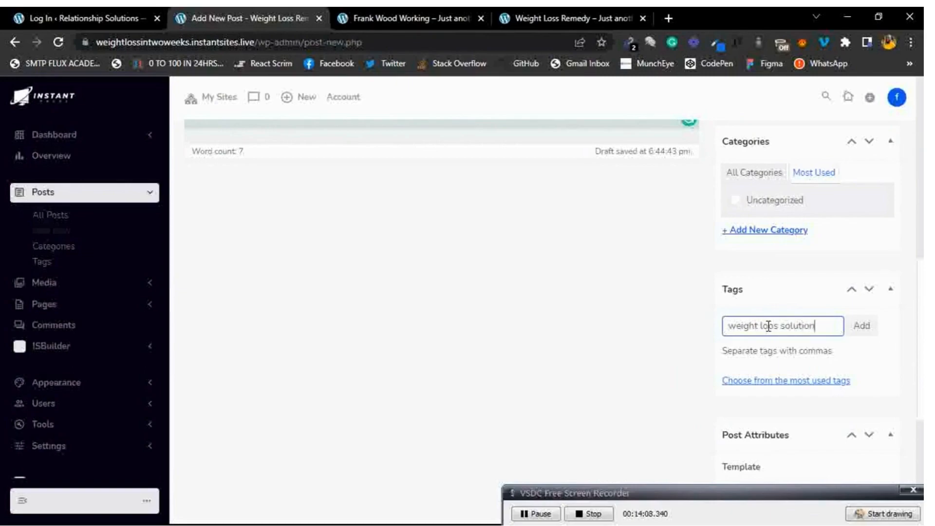
# Add the 'weight loss solution' tag and leave the post template at its default.
pyautogui.click(862, 326)
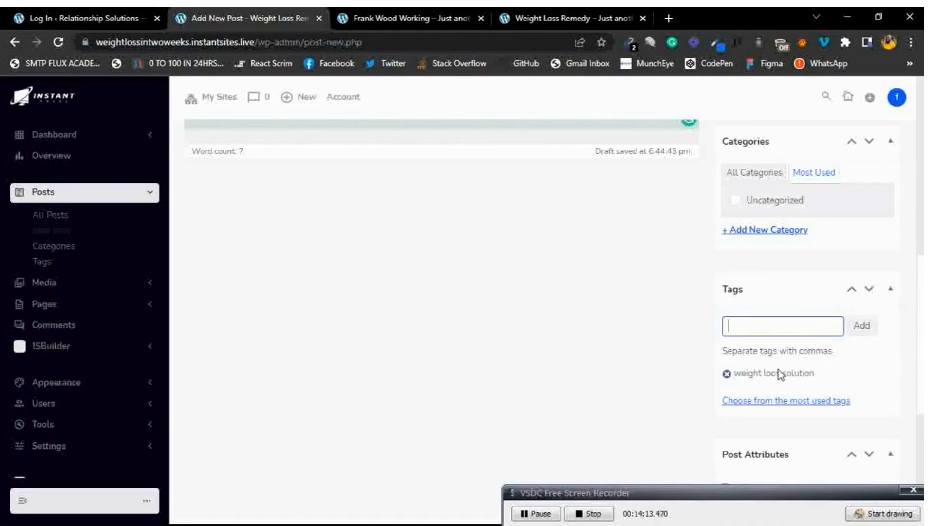
pyautogui.scroll(-3, 781, 375)
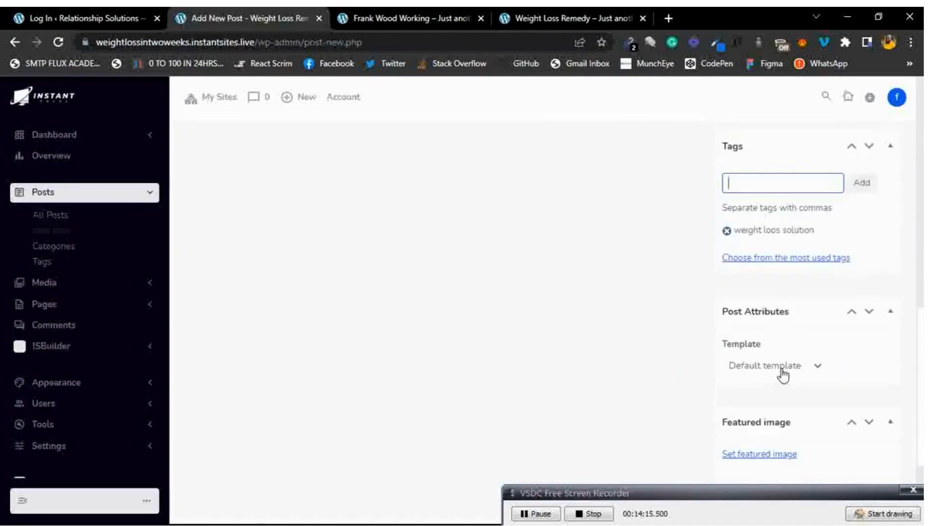
pyautogui.scroll(-2, 783, 375)
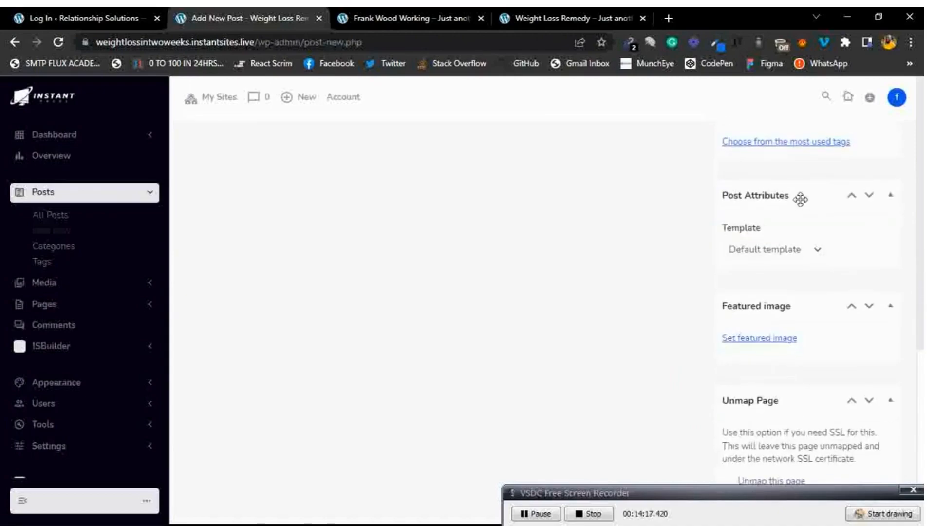
pyautogui.scroll(-1, 800, 200)
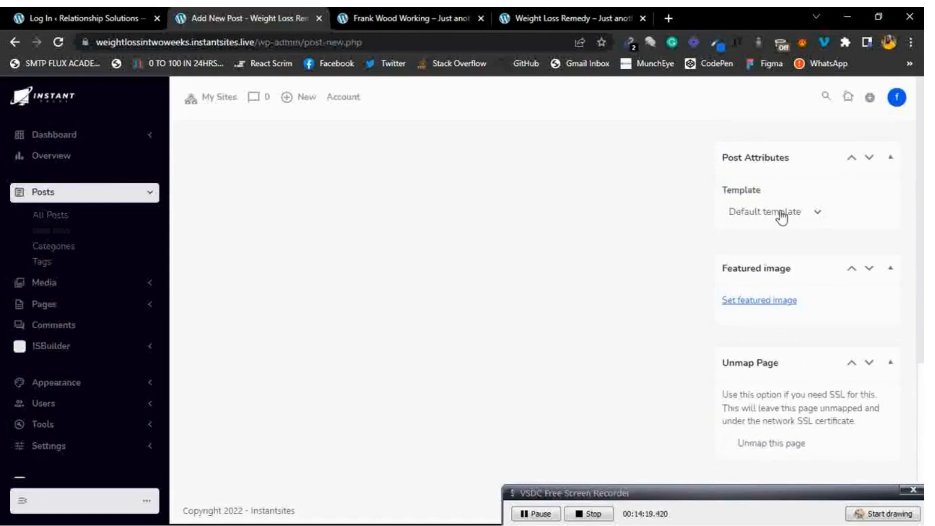
pyautogui.click(781, 214)
pyautogui.click(848, 222)
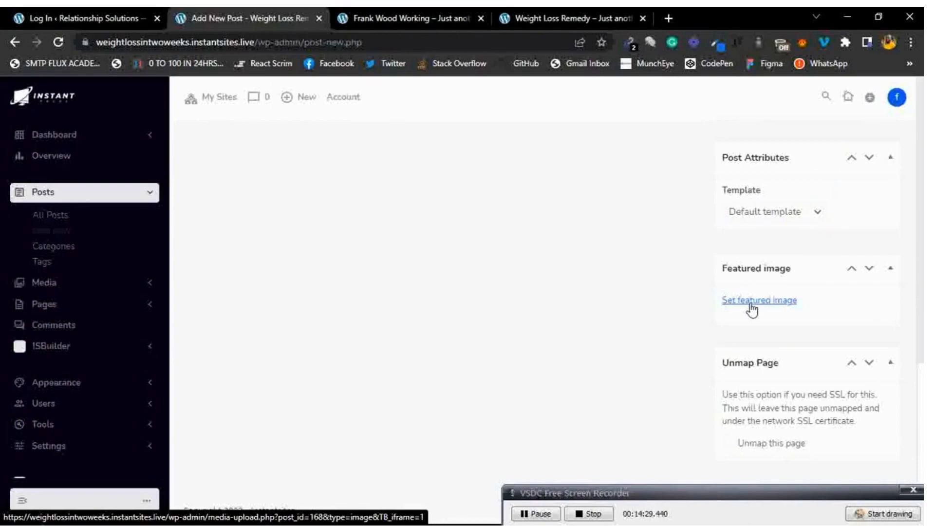
pyautogui.scroll(10, 752, 304)
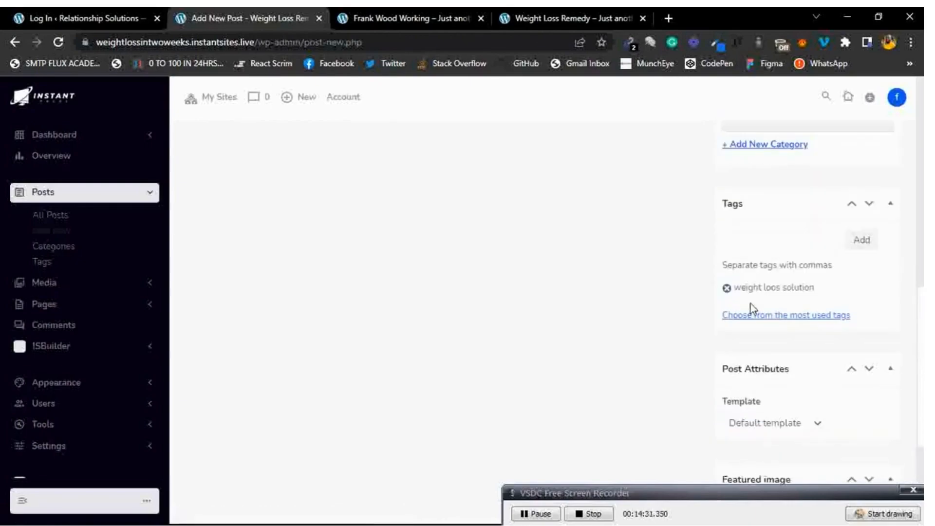
pyautogui.scroll(2, 750, 303)
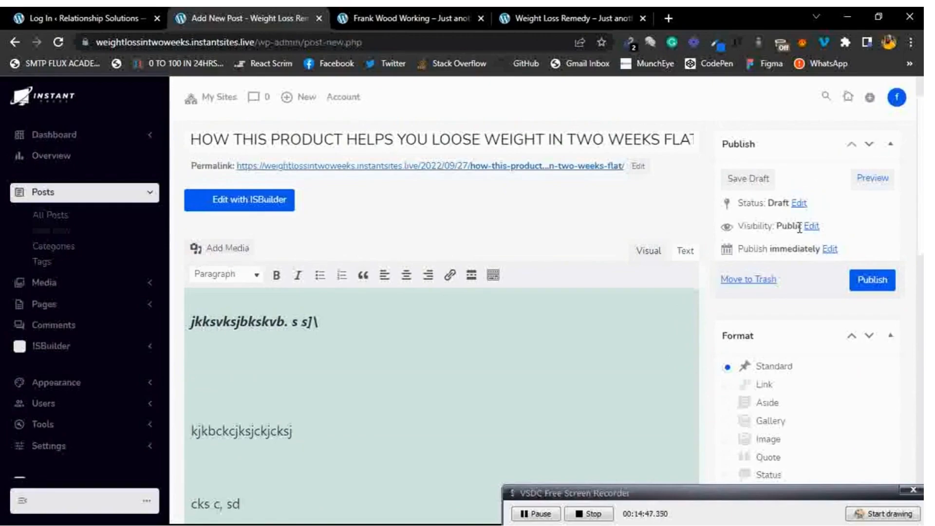
# Publish the post, view it live down to the comment form, then go back to its editor.
pyautogui.click(861, 282)
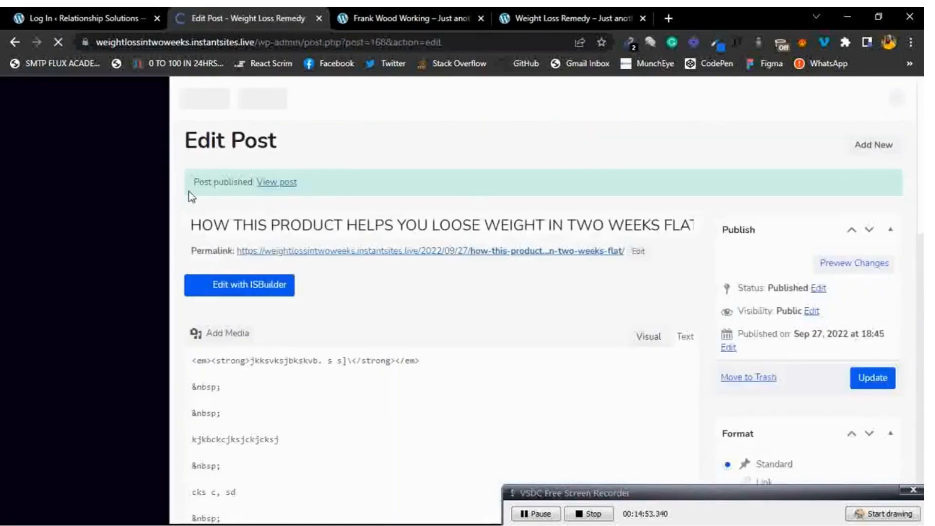
pyautogui.click(276, 184)
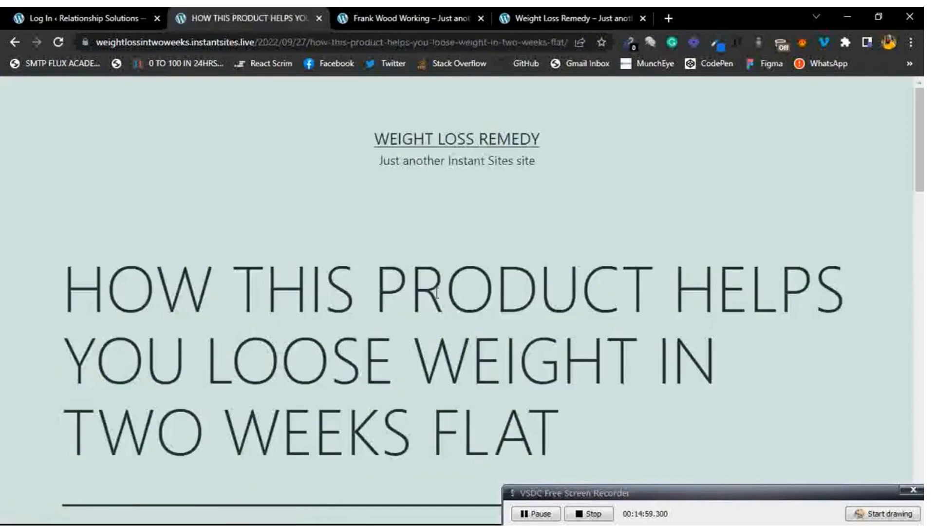
pyautogui.scroll(-4, 436, 293)
pyautogui.scroll(-2, 437, 292)
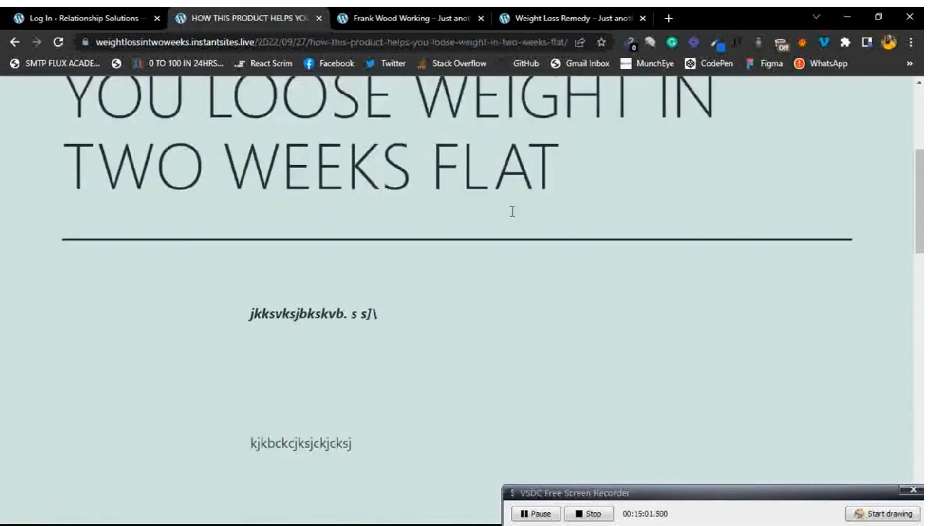
pyautogui.scroll(-2, 335, 255)
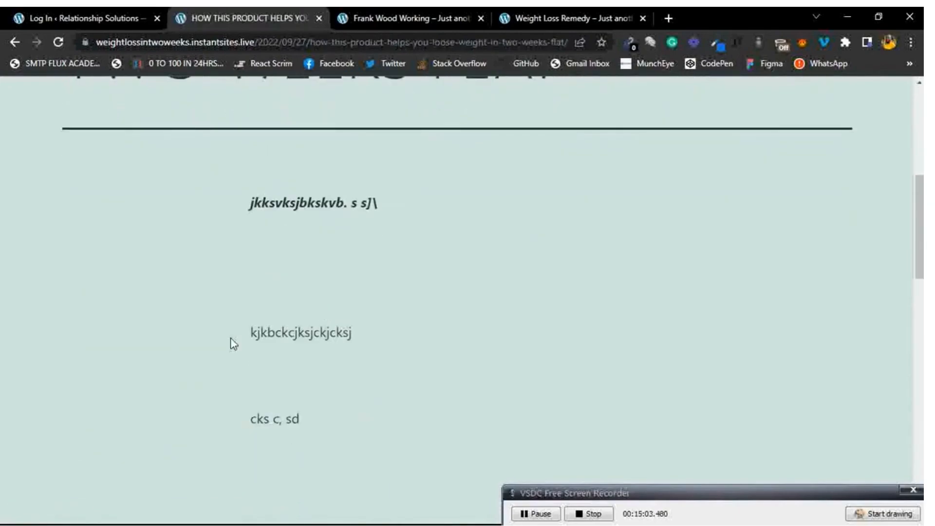
pyautogui.scroll(-5, 335, 263)
pyautogui.scroll(-1, 335, 262)
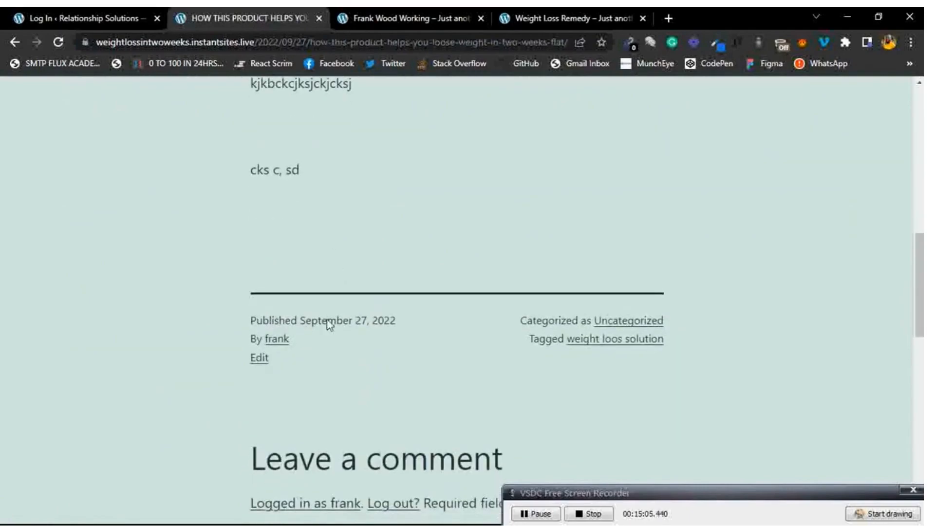
pyautogui.scroll(-3, 348, 283)
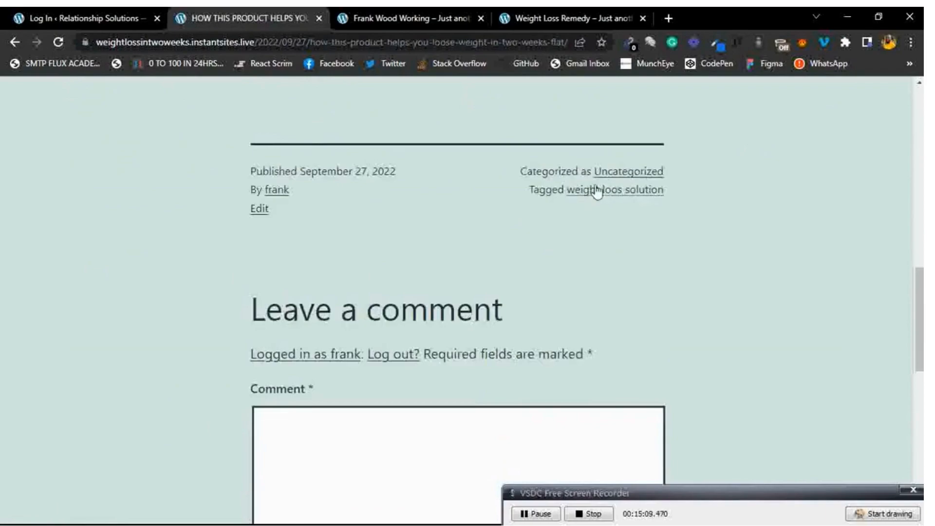
pyautogui.scroll(-3, 397, 209)
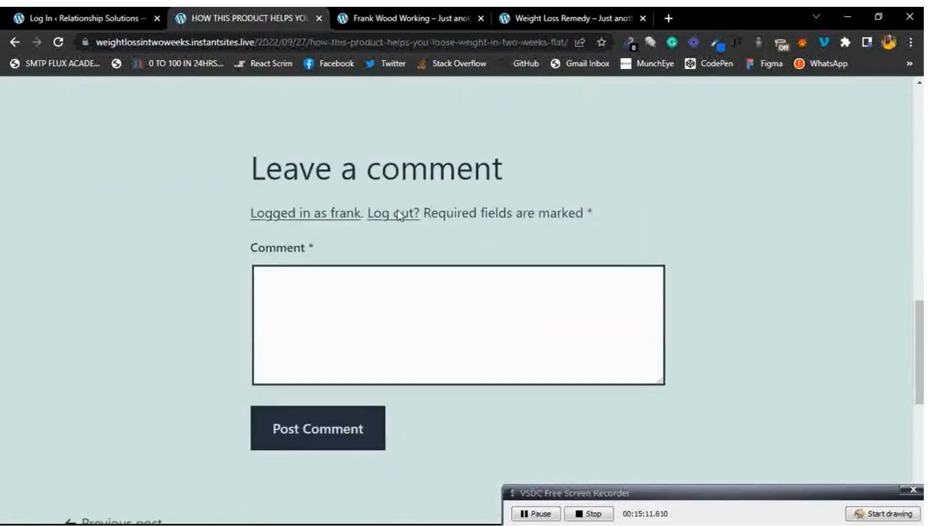
pyautogui.click(404, 286)
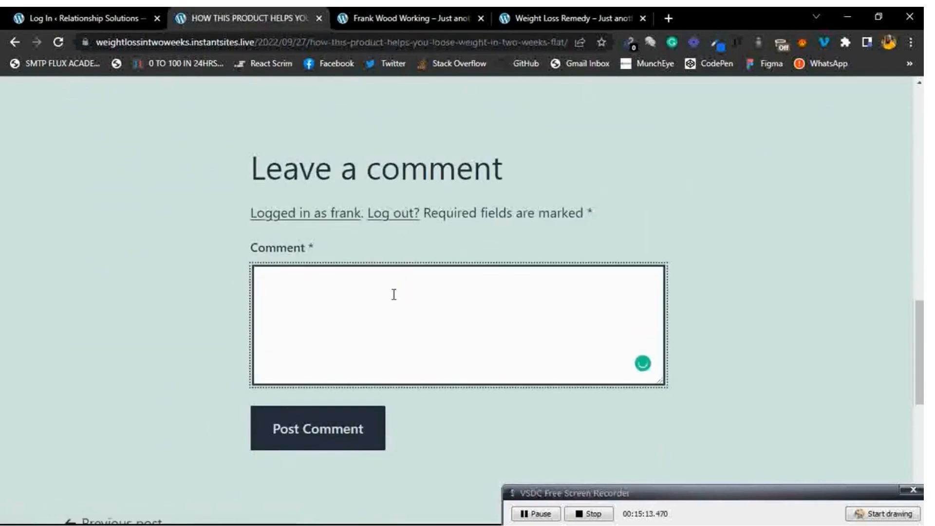
pyautogui.scroll(10, 506, 164)
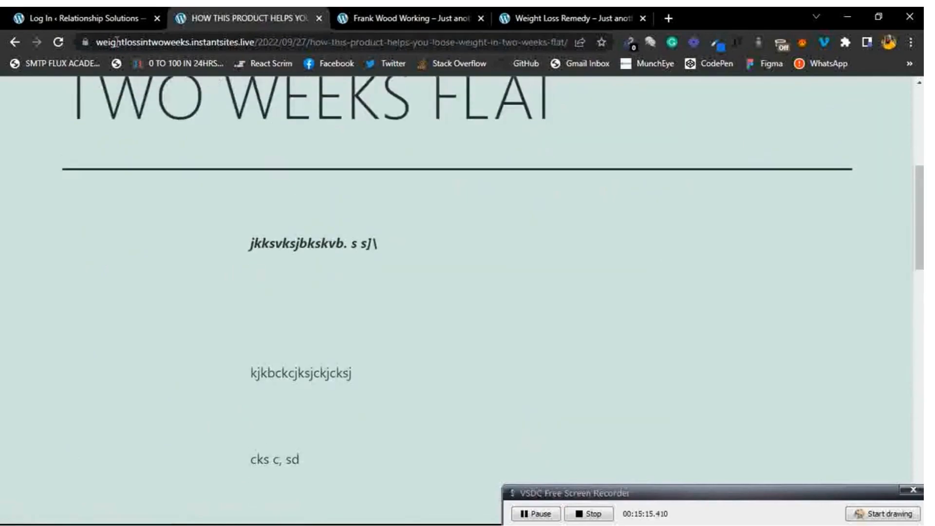
pyautogui.click(15, 43)
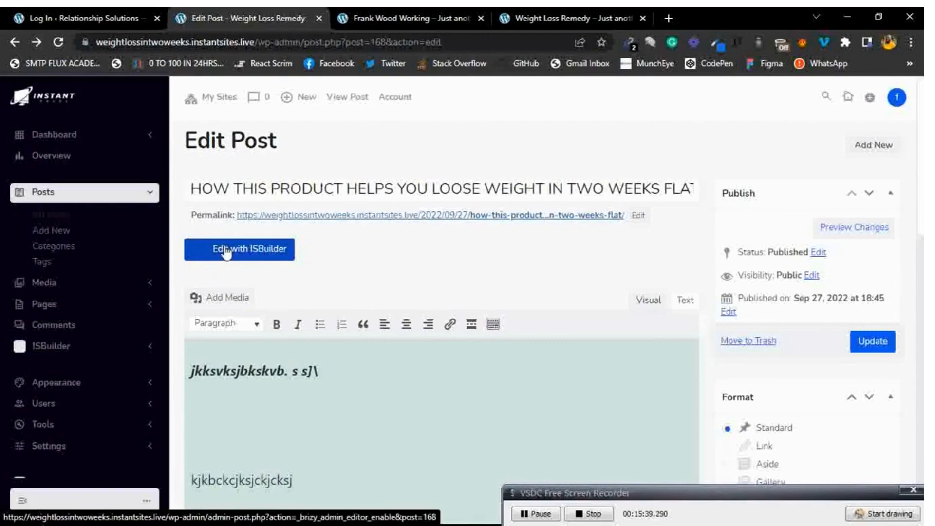
# Clear a stray selection and go to Posts > Categories, listing only Uncategorized.
pyautogui.moveTo(519, 303); pyautogui.dragTo(752, 408)
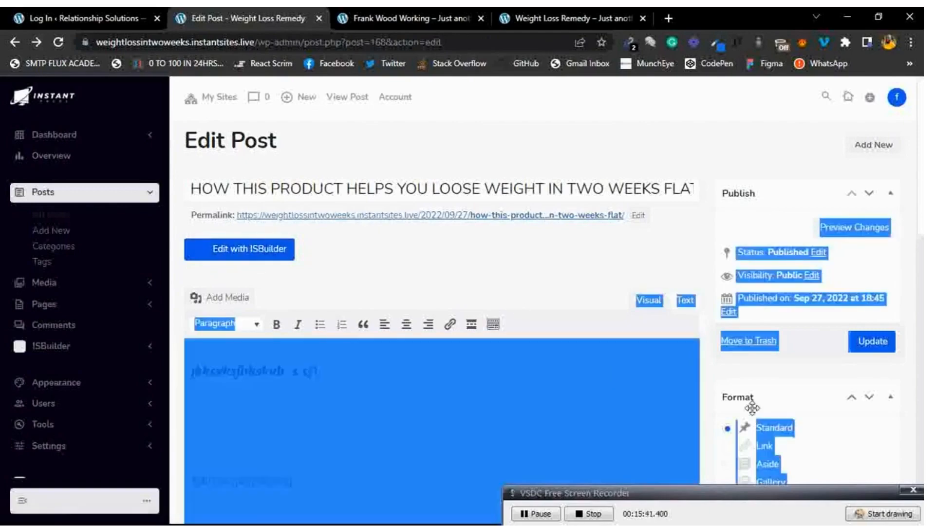
pyautogui.click(590, 325)
pyautogui.click(899, 516)
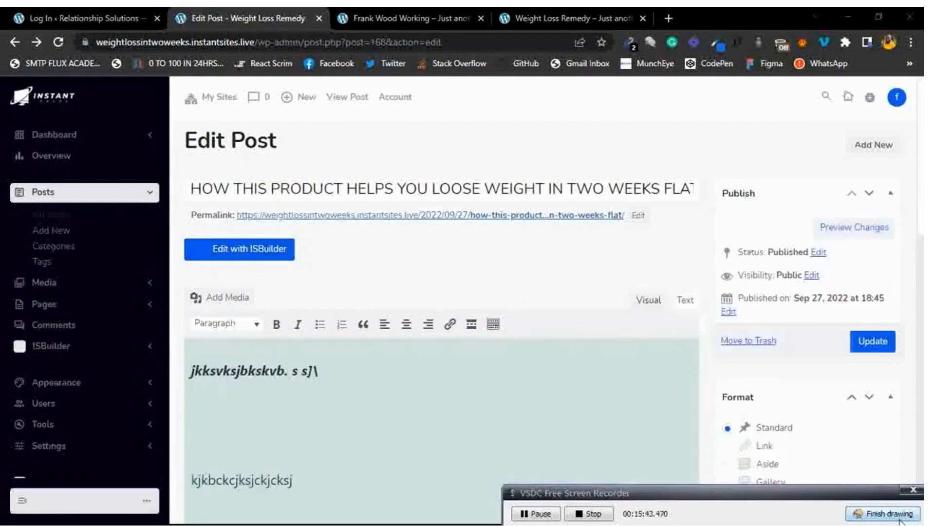
pyautogui.moveTo(308, 230)
pyautogui.mouseDown()
pyautogui.moveTo(195, 236)
pyautogui.moveTo(271, 263)
pyautogui.moveTo(284, 228)
pyautogui.mouseUp()
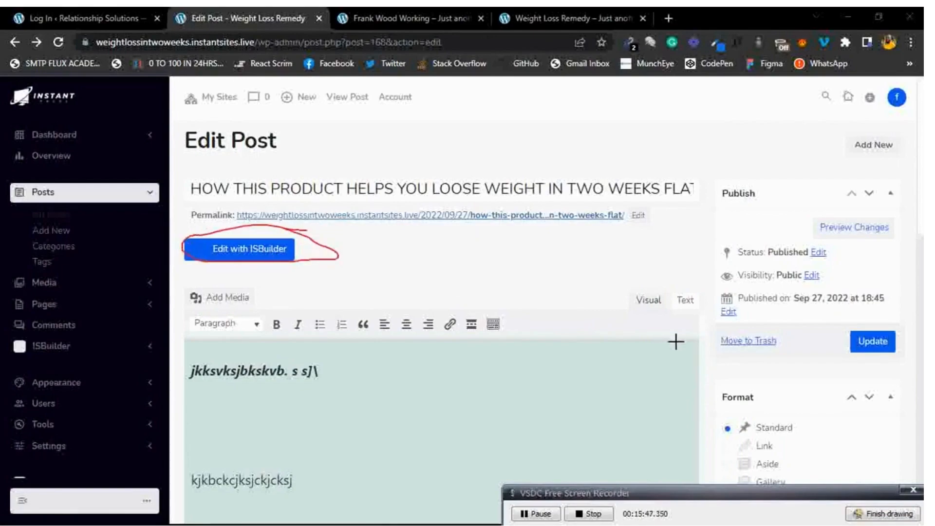
pyautogui.click(881, 513)
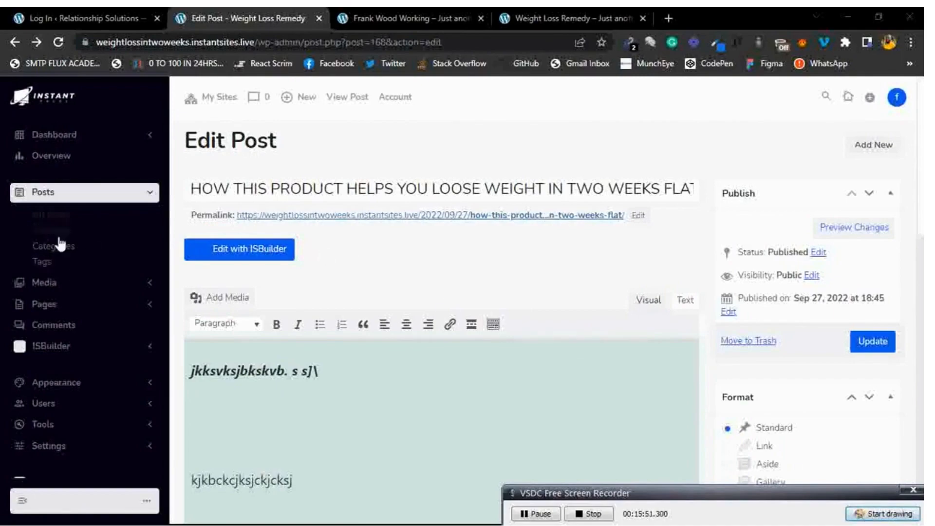
pyautogui.click(54, 247)
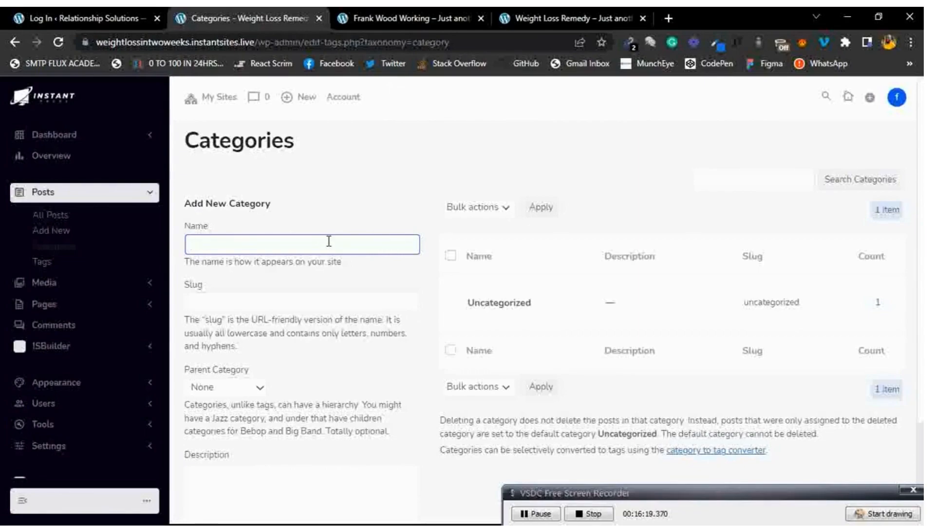
# Enter 'weight loss for teens' as the new category name.
pyautogui.write('weoght')
pyautogui.press('BackSpace')
pyautogui.press('BackSpace')
pyautogui.press('BackSpace')
pyautogui.press('BackSpace')
pyautogui.write('ight looss for')
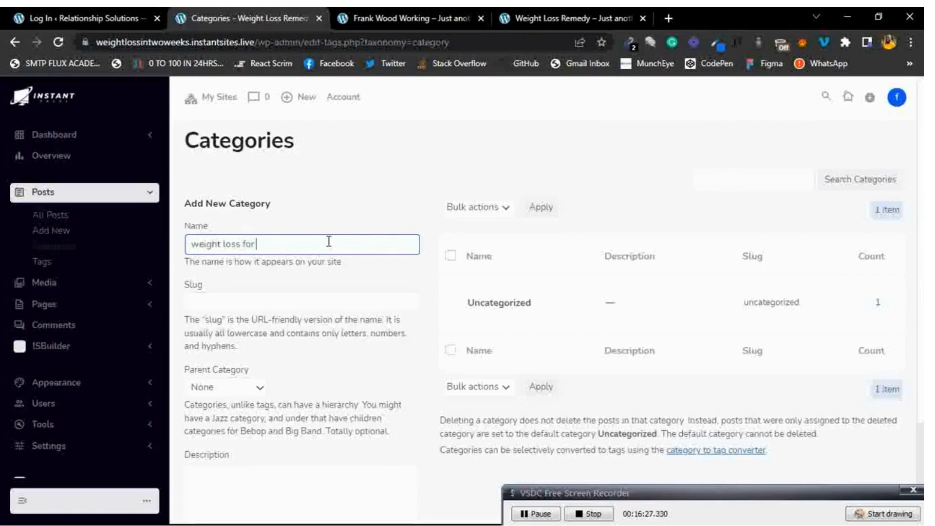
pyautogui.write(' teens')
# Set the category slug to 'weight-loss-remedy-for-teens'.
pyautogui.click(277, 308)
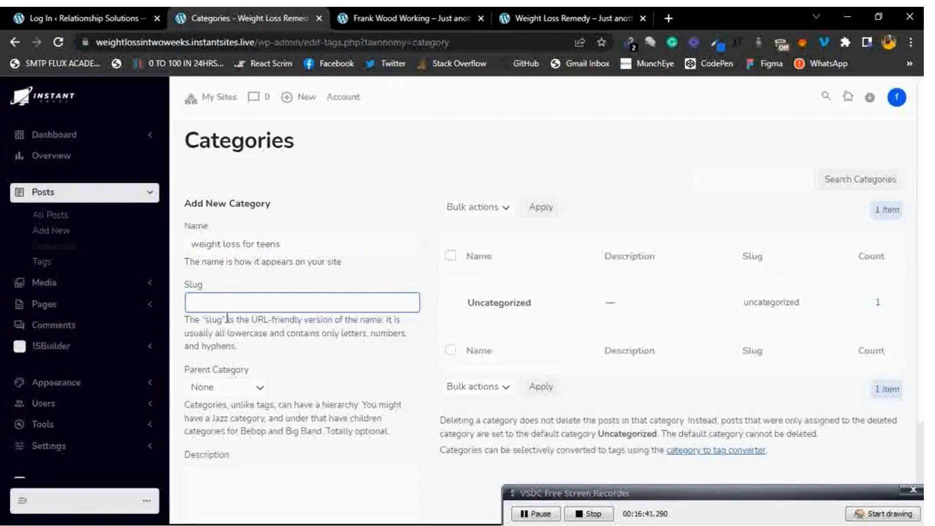
pyautogui.moveTo(251, 350); pyautogui.dragTo(190, 319)
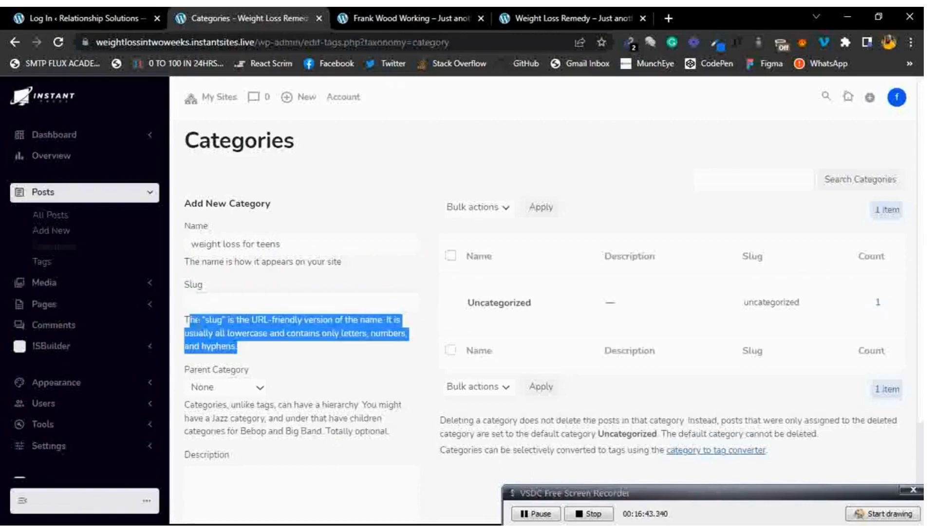
pyautogui.click(188, 320)
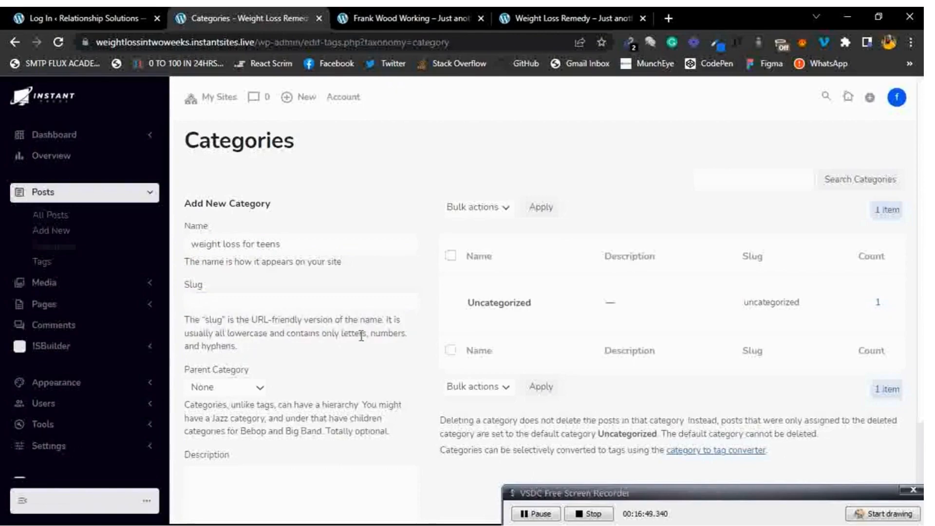
pyautogui.click(243, 303)
pyautogui.write('weight')
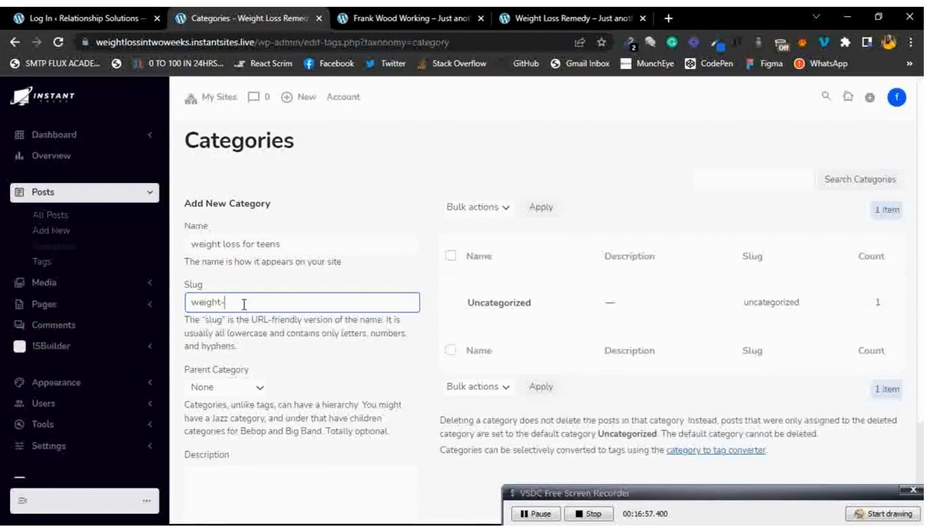
pyautogui.write('-lodd')
pyautogui.press('BackSpace')
pyautogui.press('BackSpace')
pyautogui.write('ss-remedy-for-teens')
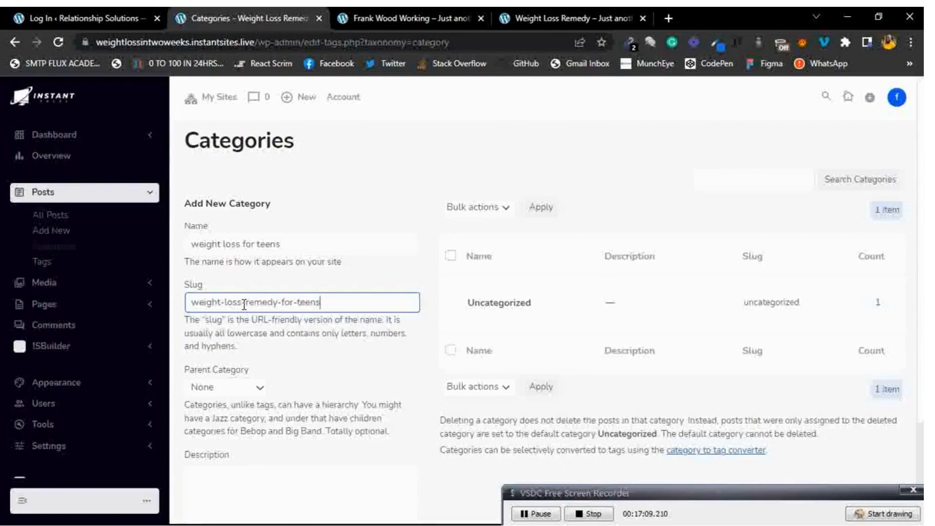
pyautogui.click(373, 390)
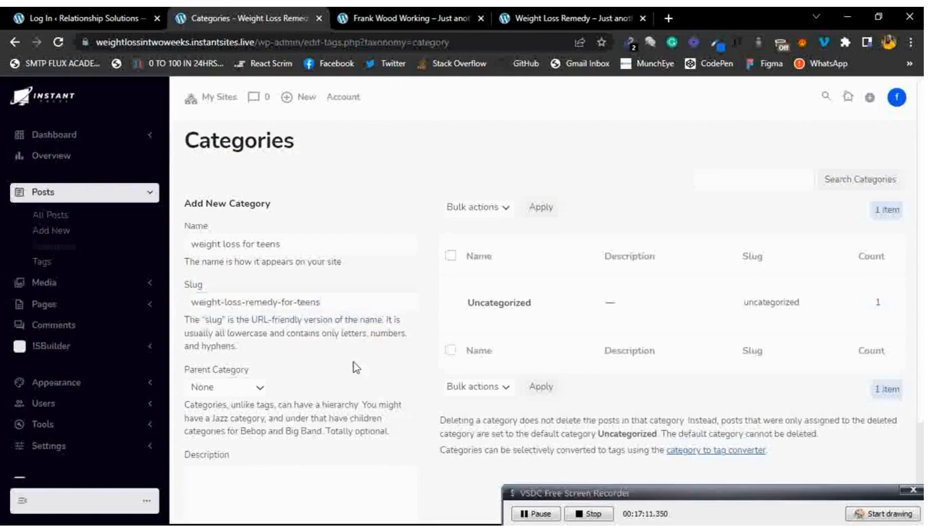
# Keep parent None, describe the category as weight loss recommendations for teenagers, and add it.
pyautogui.scroll(-3, 354, 362)
pyautogui.click(259, 263)
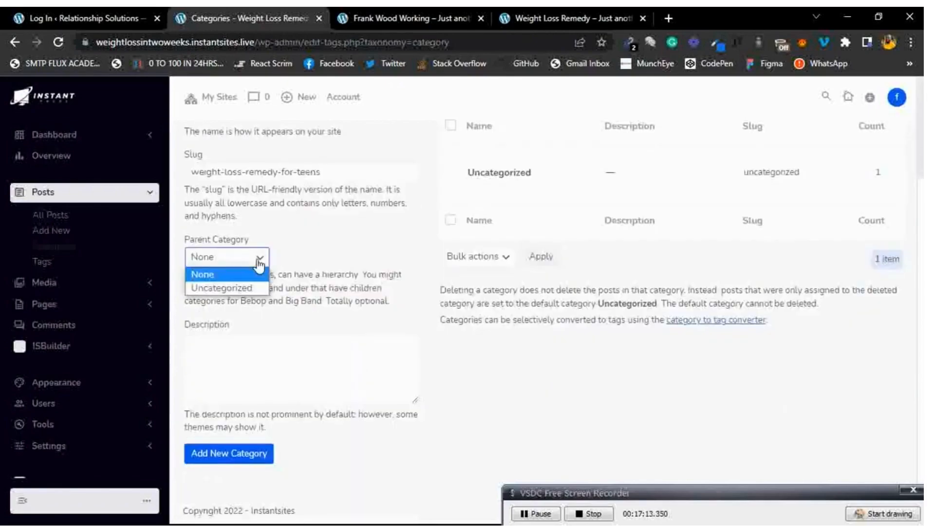
pyautogui.click(248, 268)
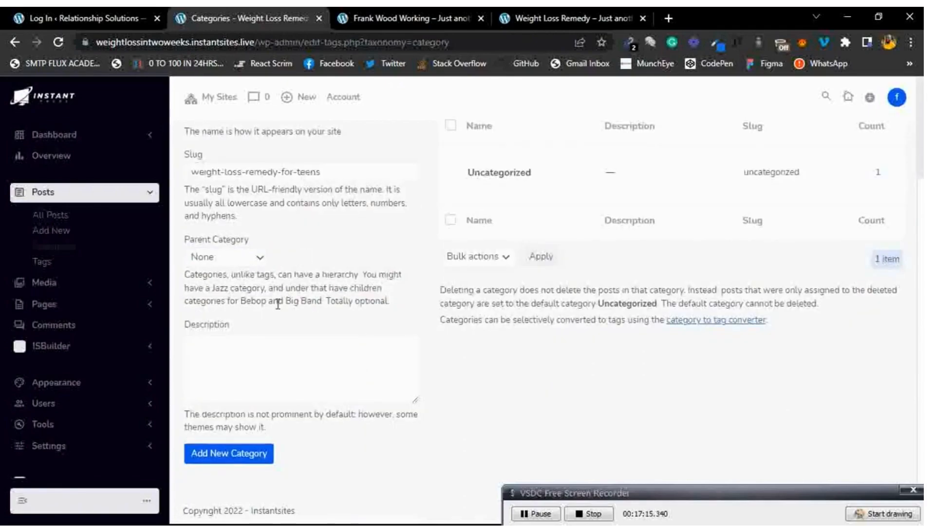
pyautogui.click(268, 340)
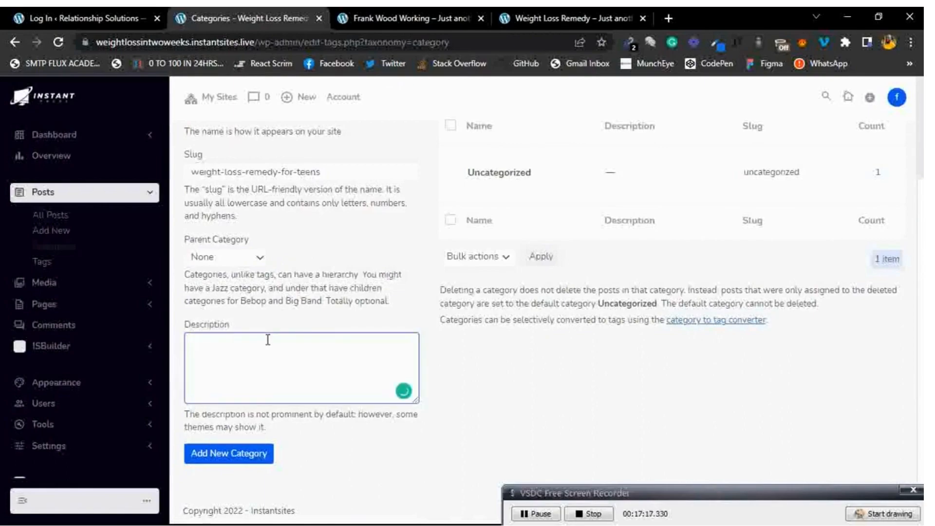
pyautogui.write('This is a category that cover ')
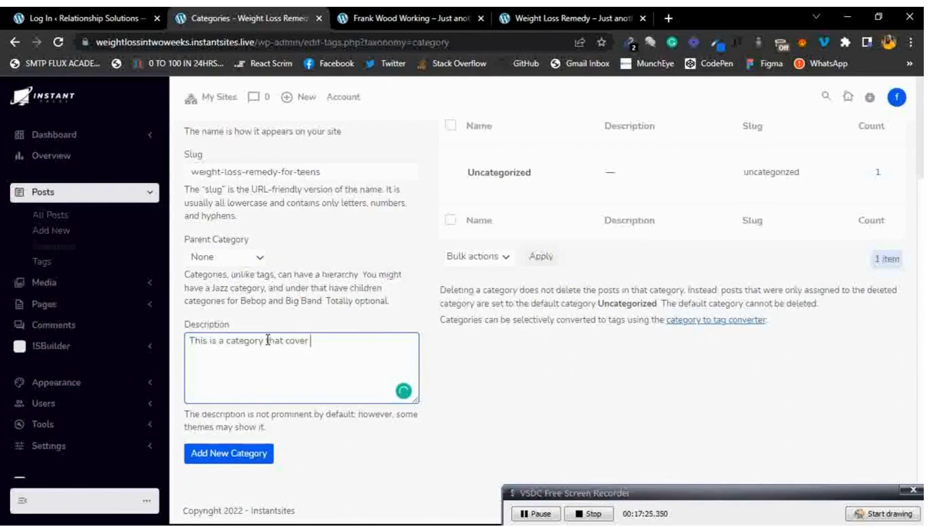
pyautogui.write('weight loss')
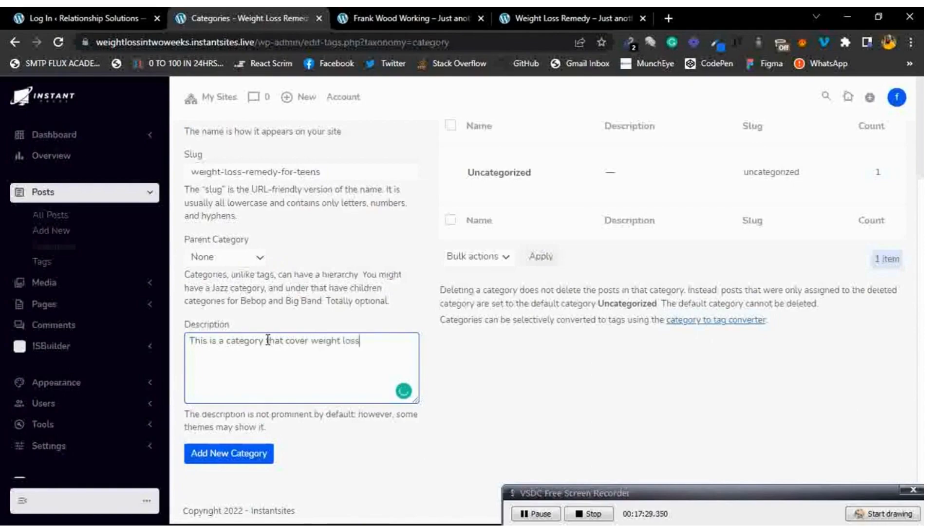
pyautogui.write(' recomendations for tennagers')
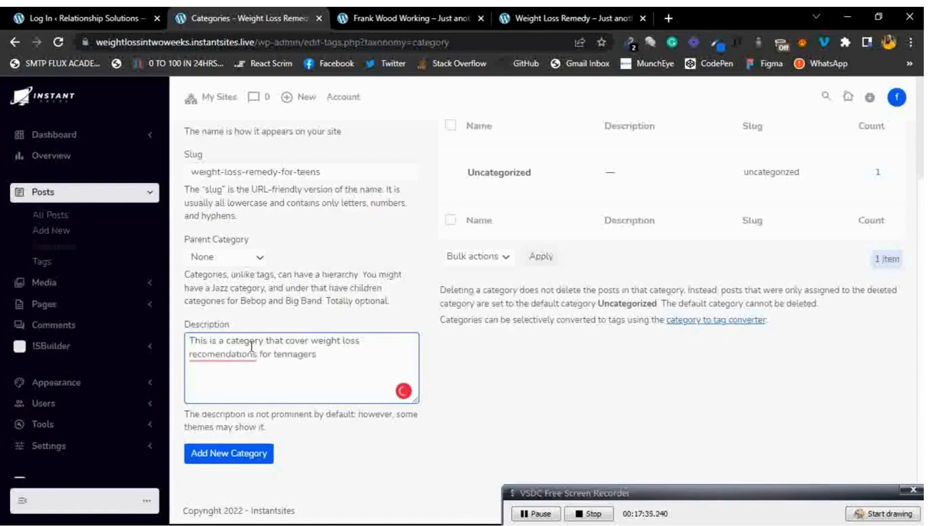
pyautogui.click(223, 354)
pyautogui.click(242, 379)
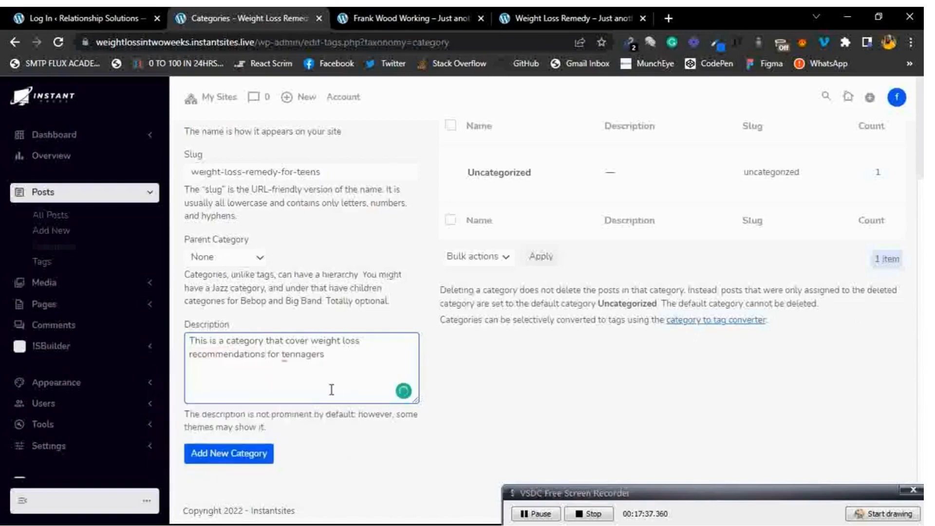
pyautogui.click(217, 462)
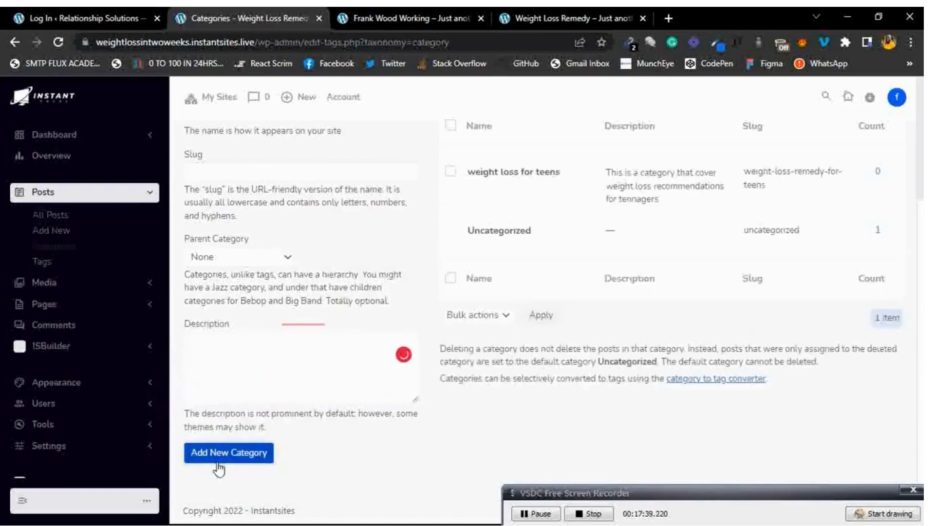
pyautogui.moveTo(486, 189)
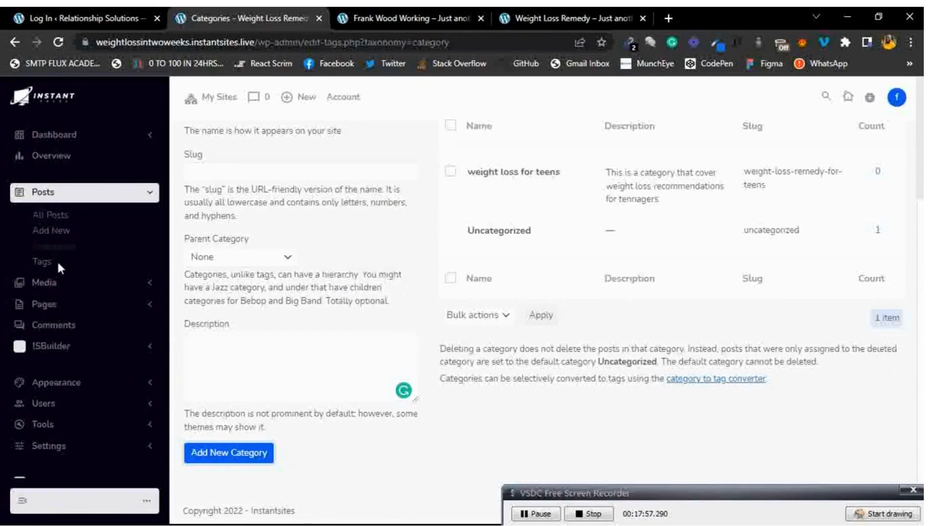
# Open Posts > Tags and review the single 'weight loos solution' tag.
pyautogui.click(46, 272)
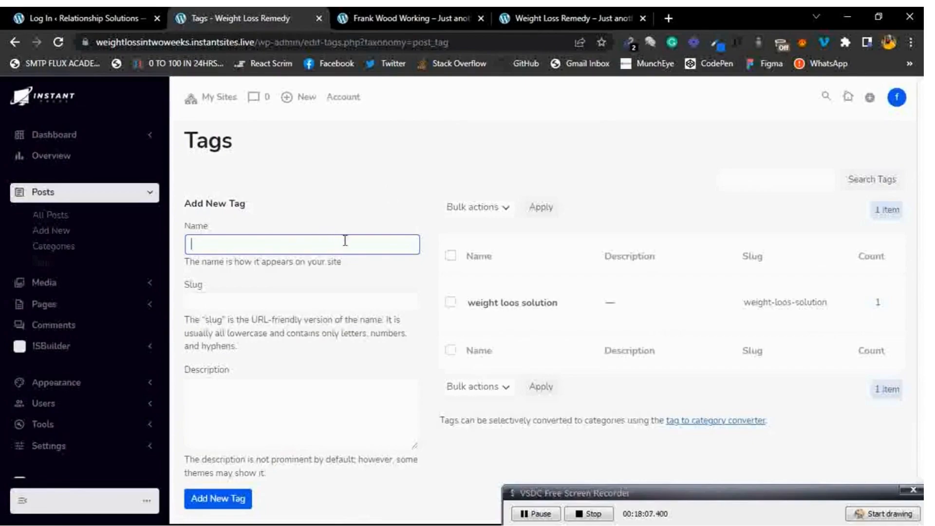
pyautogui.scroll(-1, 370, 238)
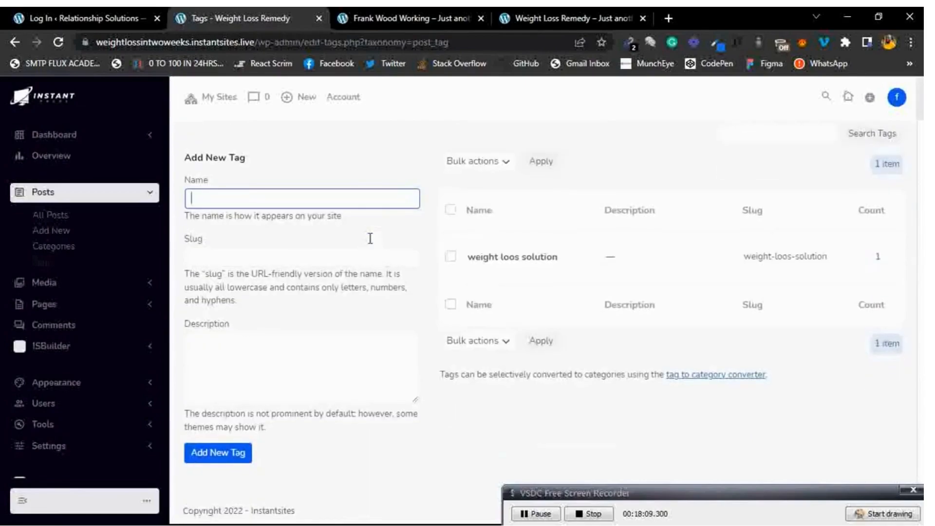
pyautogui.scroll(1, 371, 238)
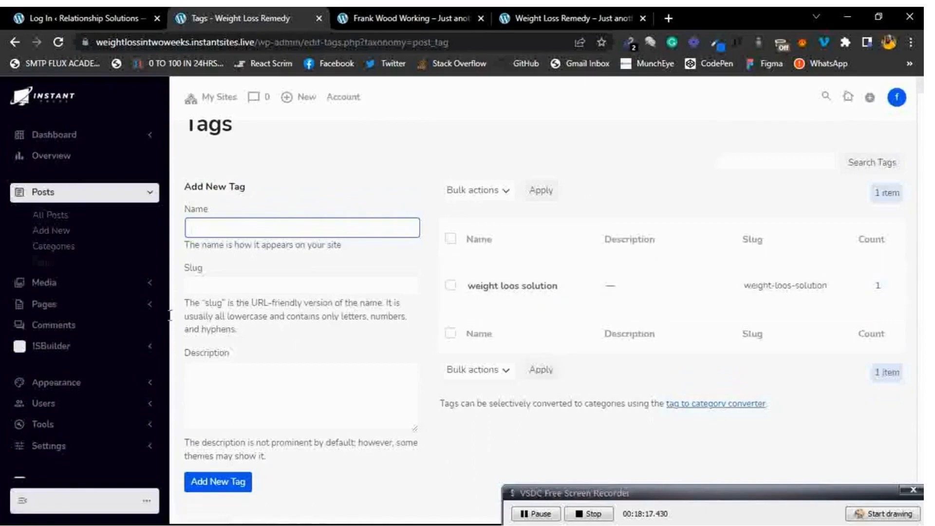
pyautogui.moveTo(493, 306)
pyautogui.scroll(1, 453, 221)
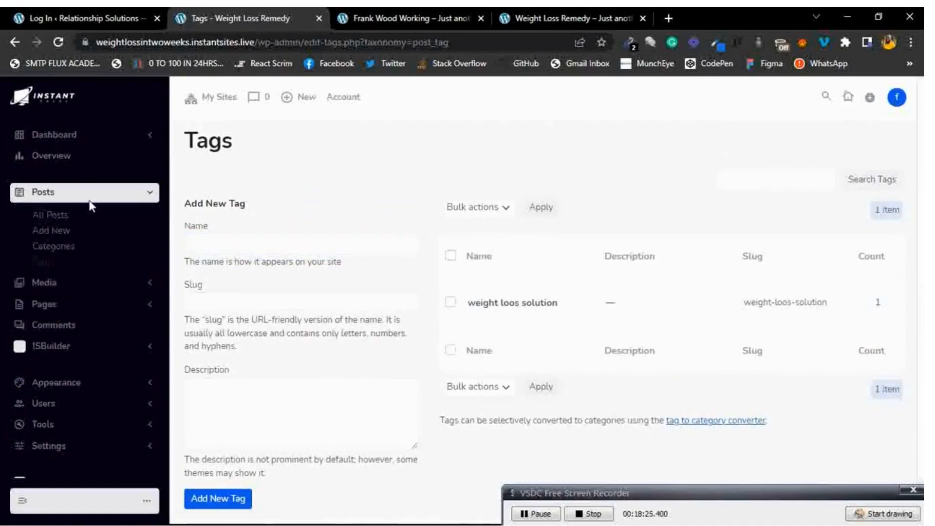
pyautogui.click(151, 195)
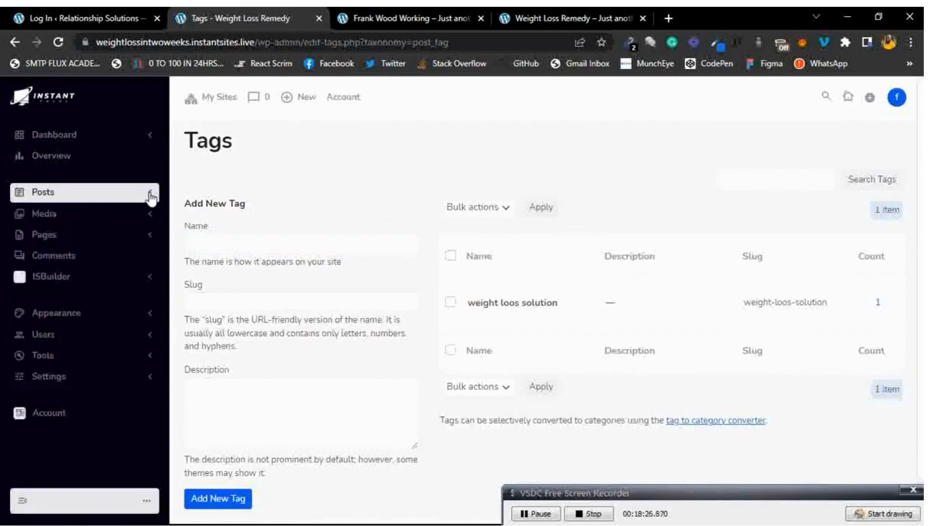
# Open the empty Media Library from the Media menu.
pyautogui.click(104, 217)
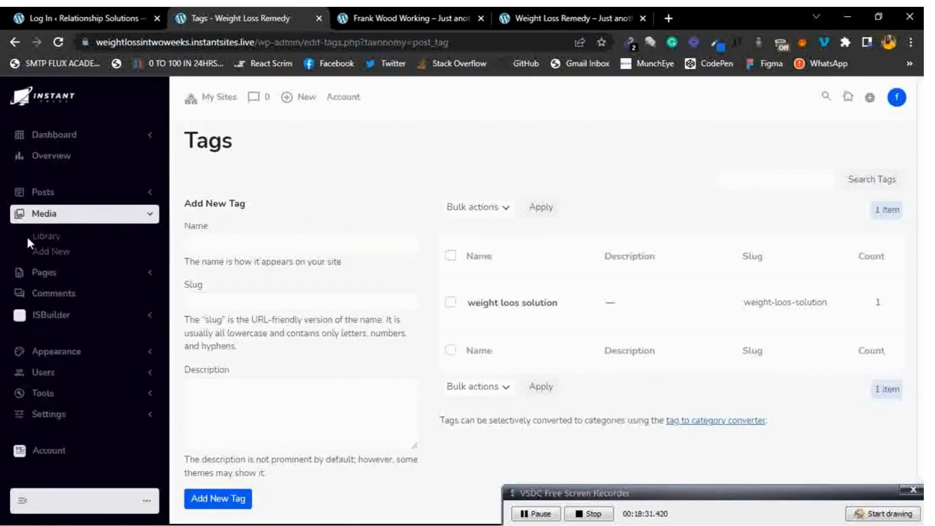
pyautogui.click(56, 242)
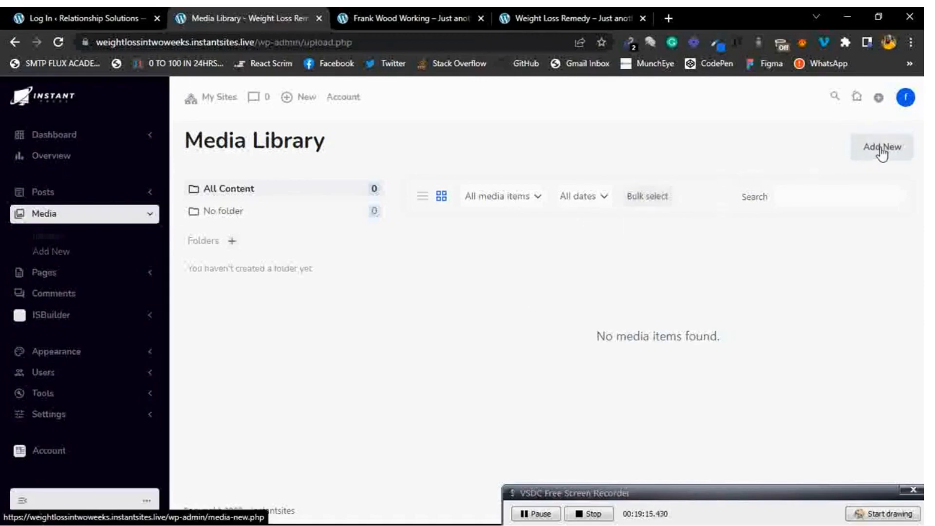
# Upload the 'update on ighub lms' image from the computer.
pyautogui.click(881, 152)
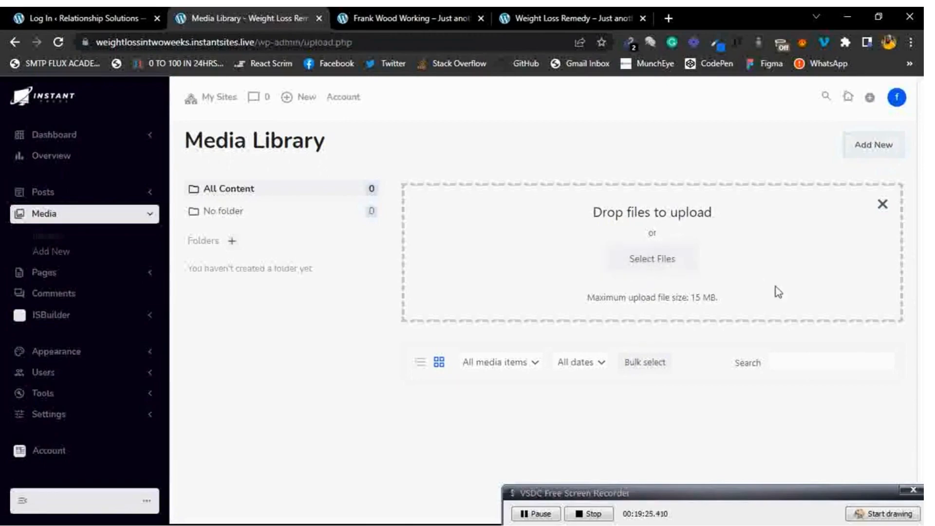
pyautogui.moveTo(721, 300); pyautogui.dragTo(578, 307)
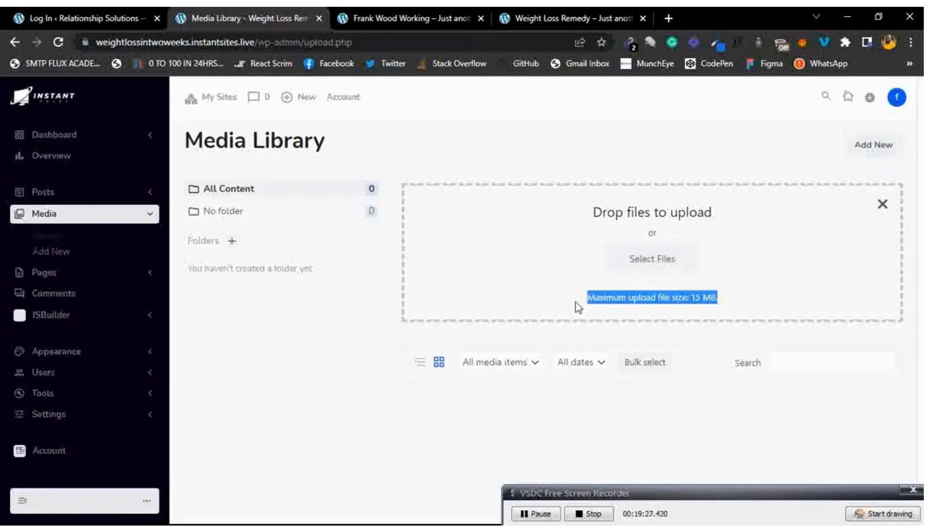
pyautogui.click(575, 302)
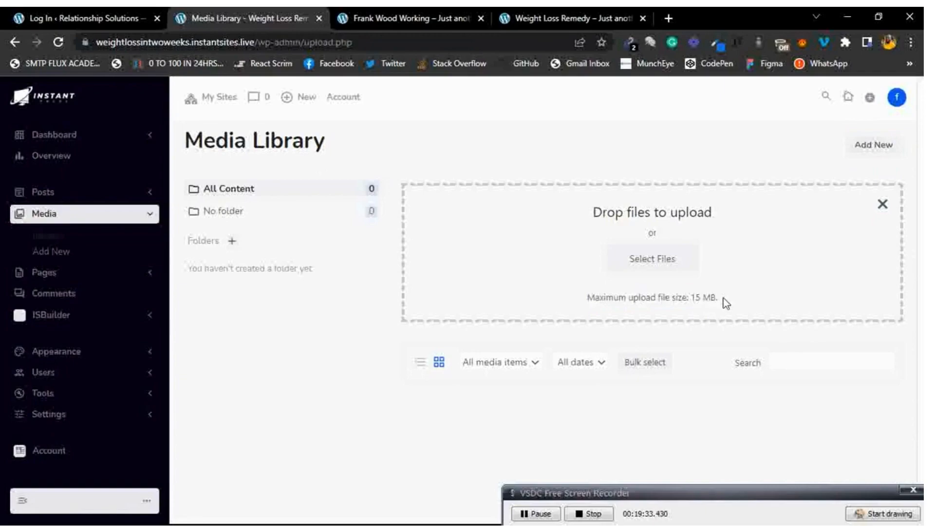
pyautogui.click(668, 258)
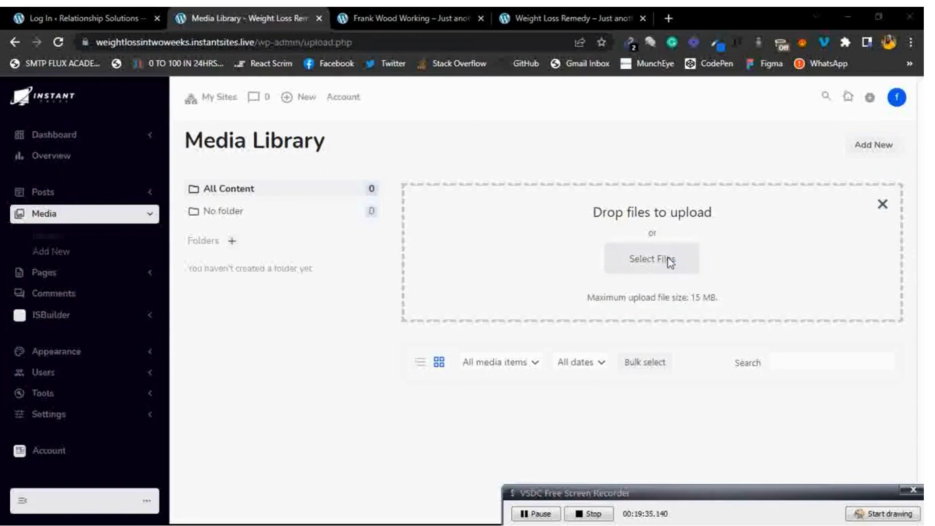
pyautogui.scroll(-5, 336, 200)
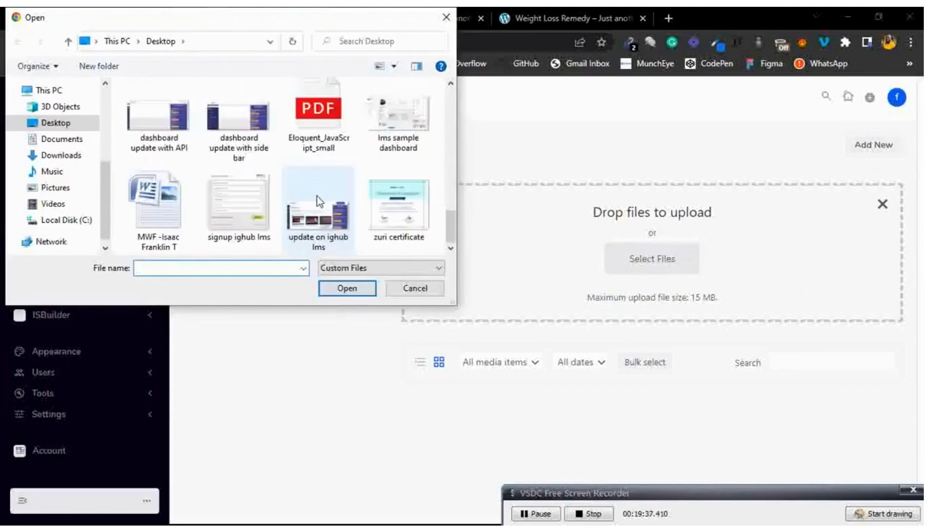
pyautogui.doubleClick(316, 201)
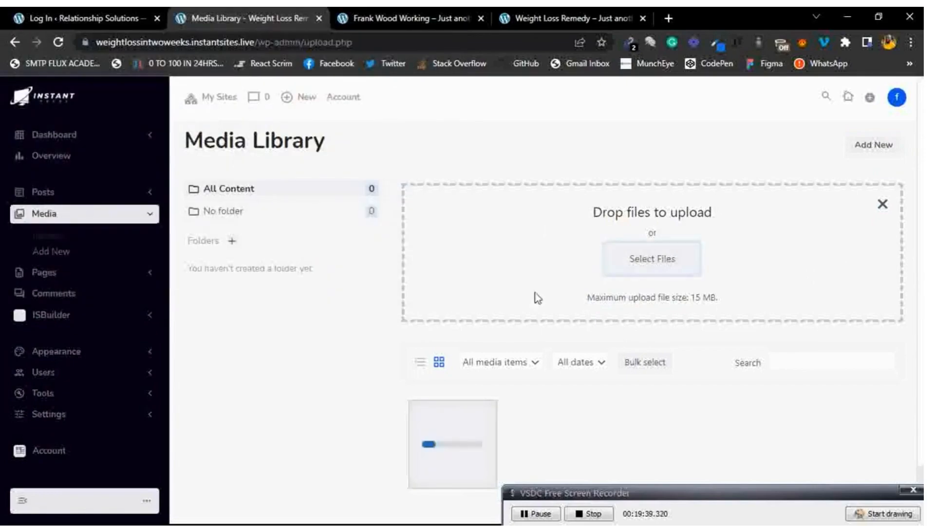
pyautogui.scroll(-1, 624, 414)
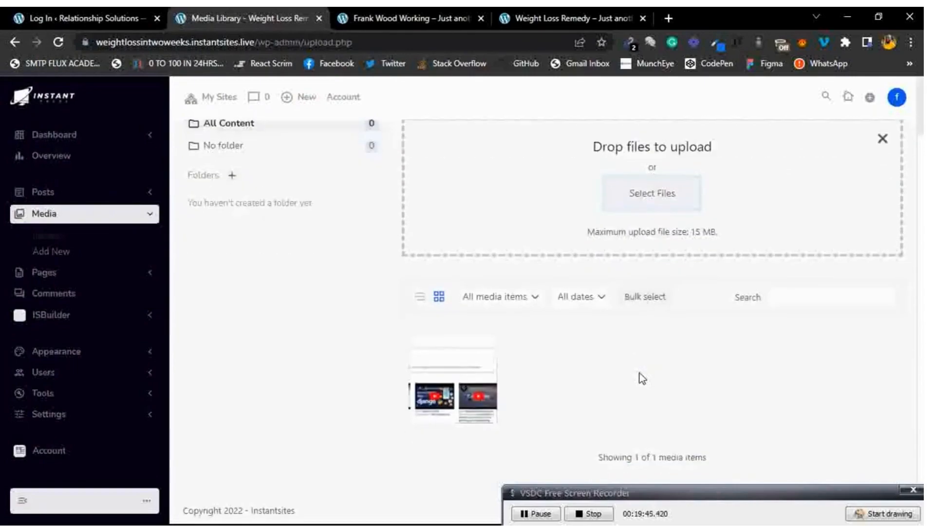
pyautogui.moveTo(712, 492)
pyautogui.mouseDown()
pyautogui.moveTo(712, 523)
pyautogui.moveTo(709, 442)
pyautogui.moveTo(712, 500)
pyautogui.mouseUp()
pyautogui.click(720, 447)
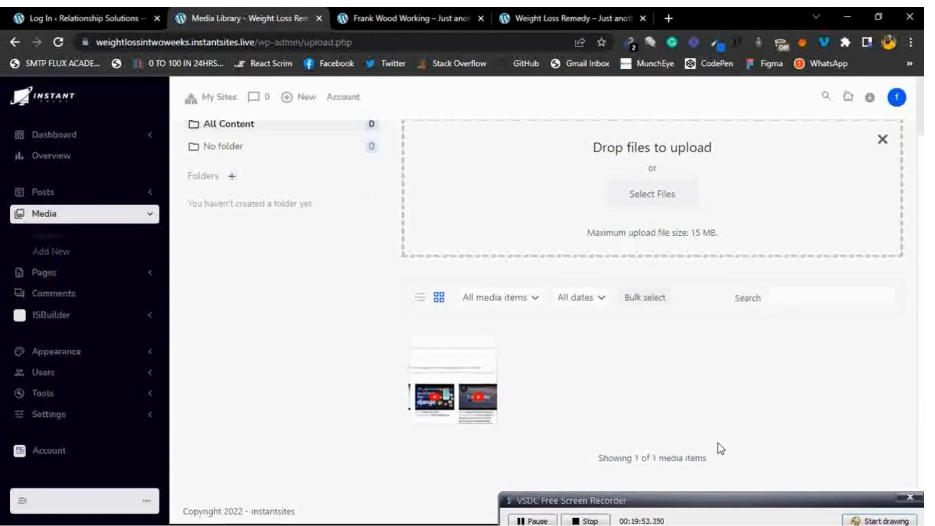
pyautogui.scroll(2, 718, 443)
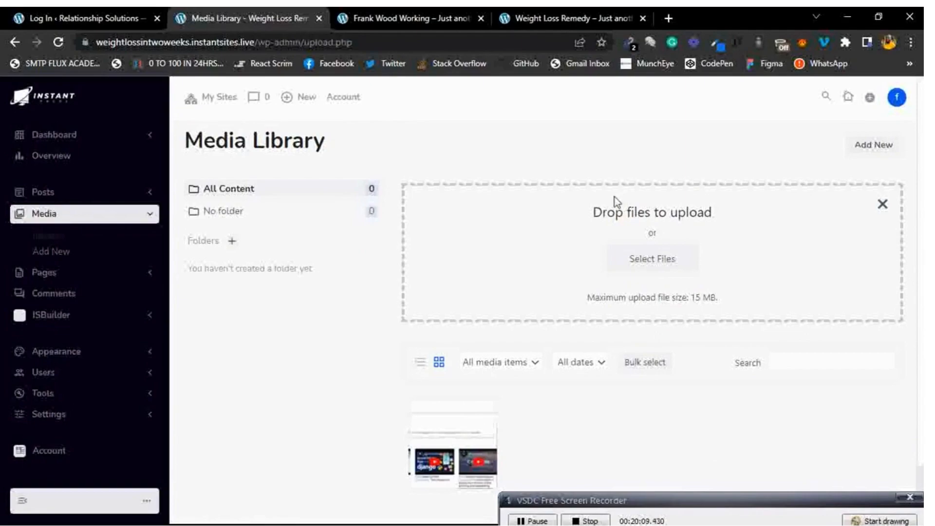
# Go to the Upload New Media page and expand the Pages menu.
pyautogui.click(54, 259)
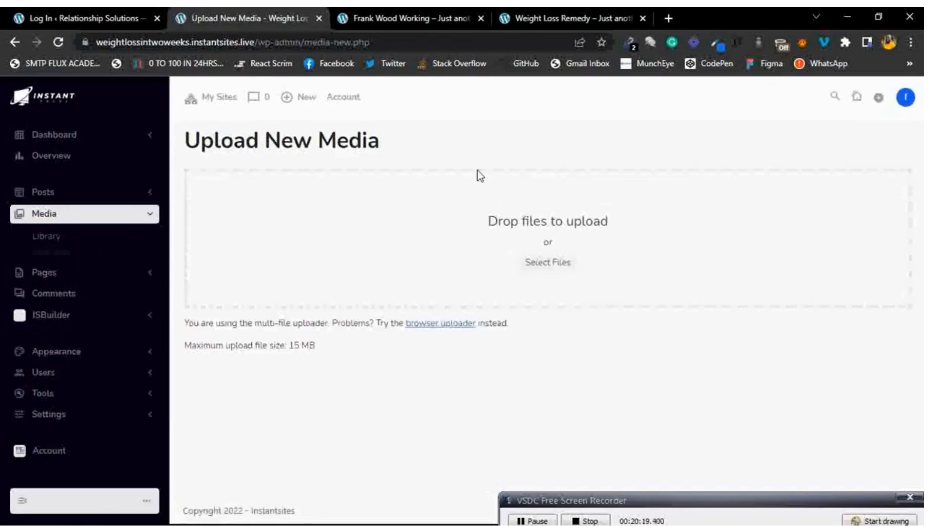
pyautogui.click(120, 218)
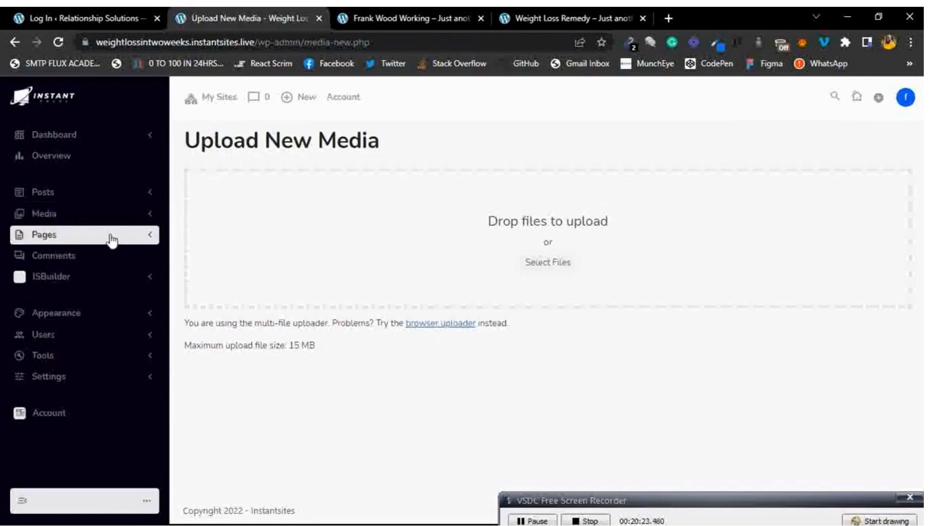
pyautogui.click(112, 238)
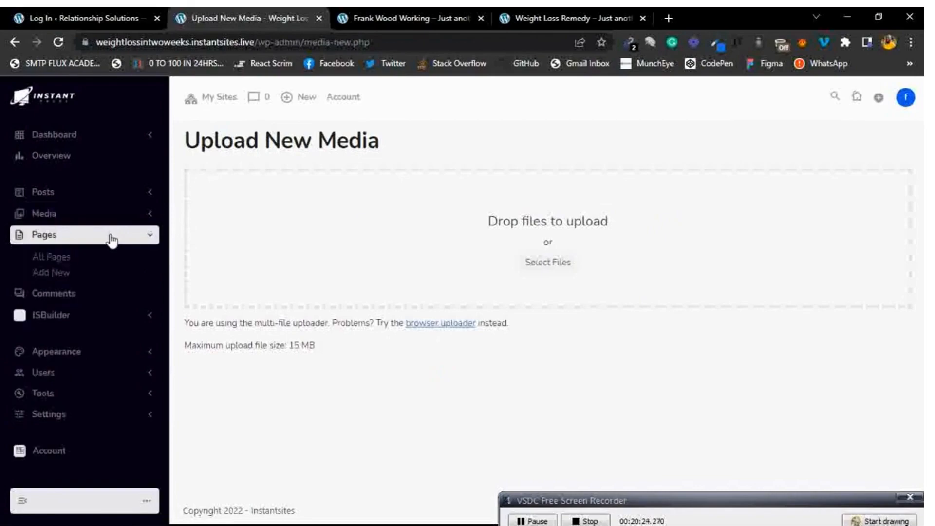
pyautogui.click(60, 266)
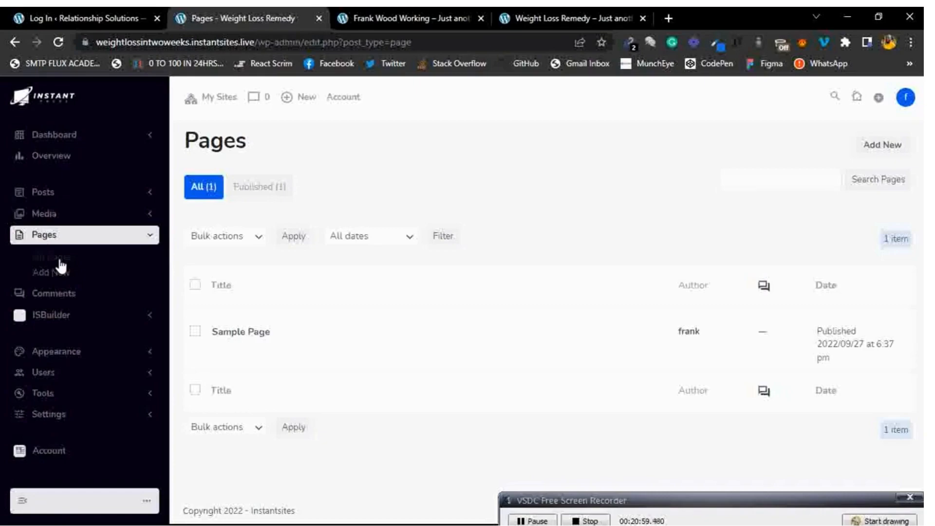
pyautogui.moveTo(324, 309)
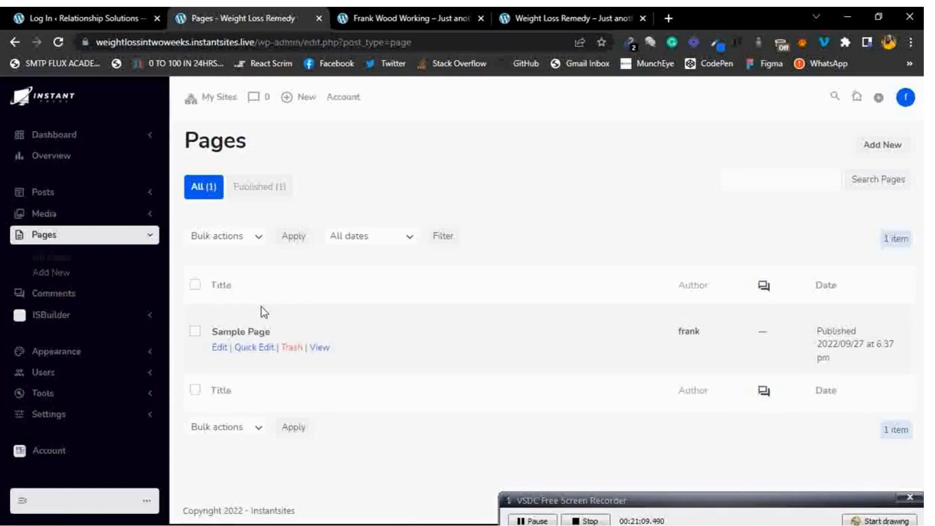
# Publish a new page titled 'Home' and return to the All Pages list.
pyautogui.click(893, 159)
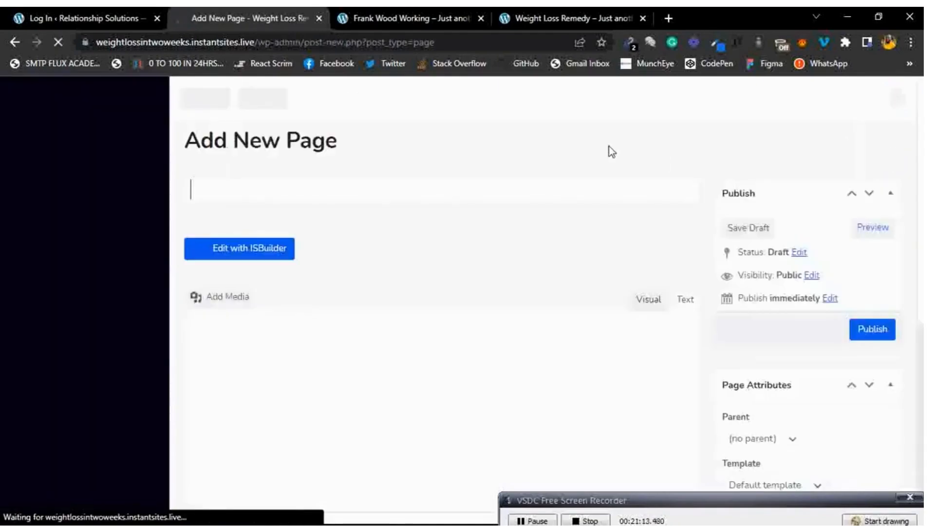
pyautogui.write('Home')
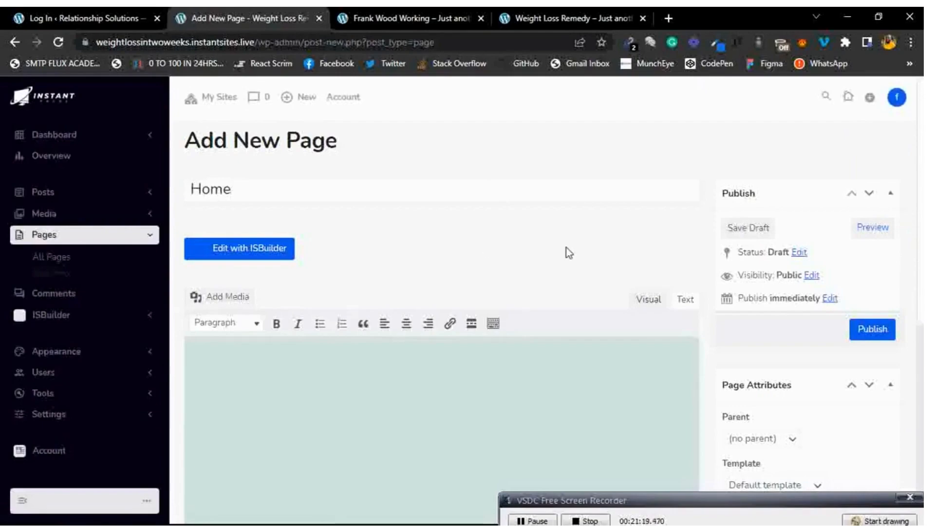
pyautogui.scroll(-3, 550, 246)
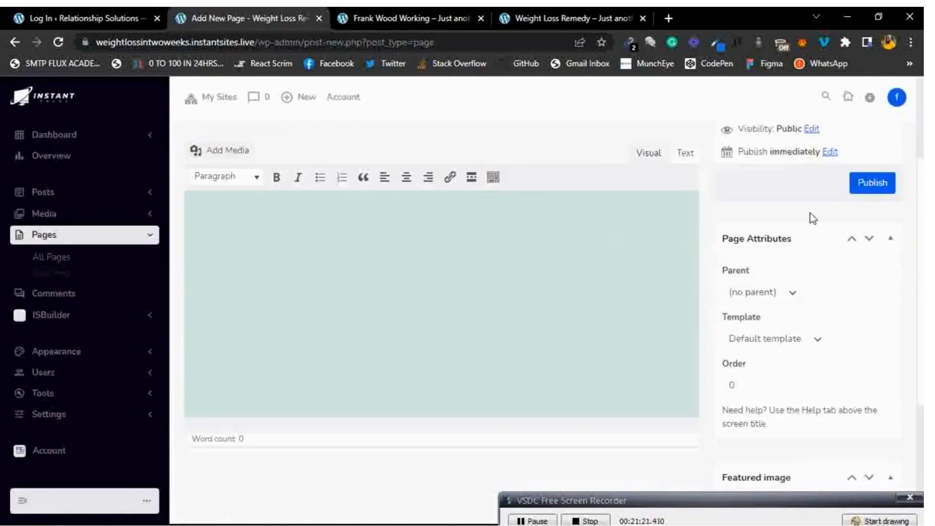
pyautogui.scroll(3, 577, 163)
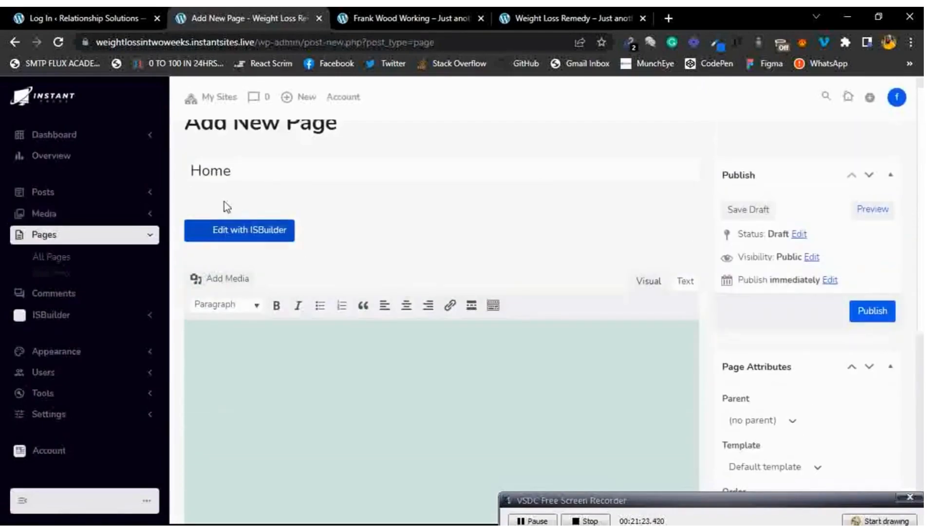
pyautogui.click(868, 316)
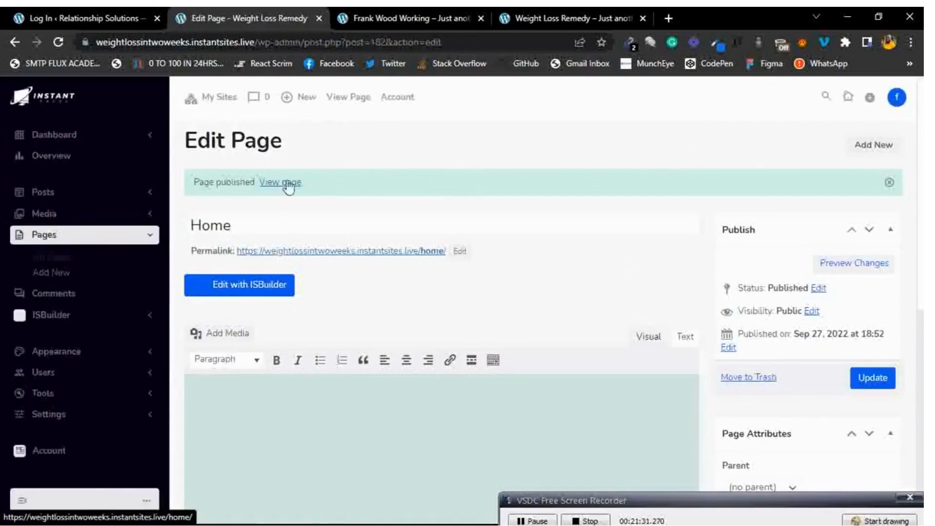
pyautogui.click(62, 261)
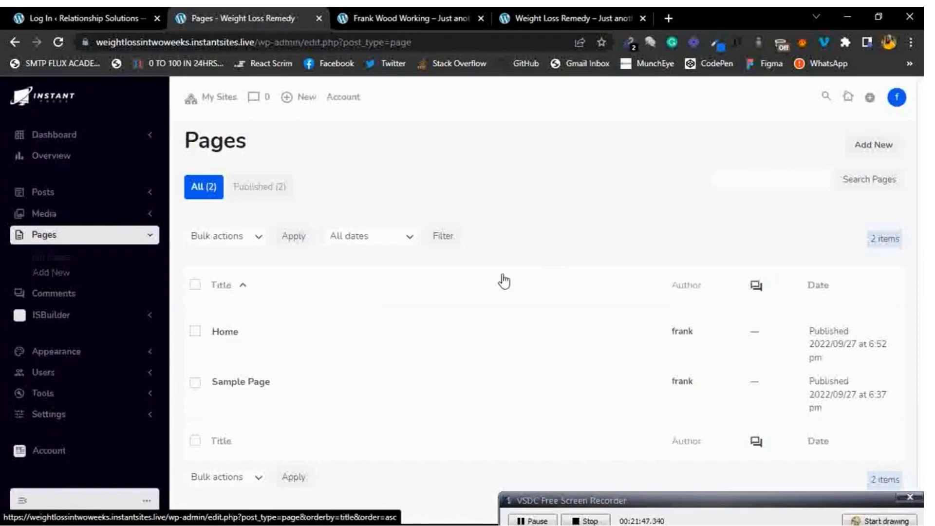
pyautogui.scroll(-1, 504, 282)
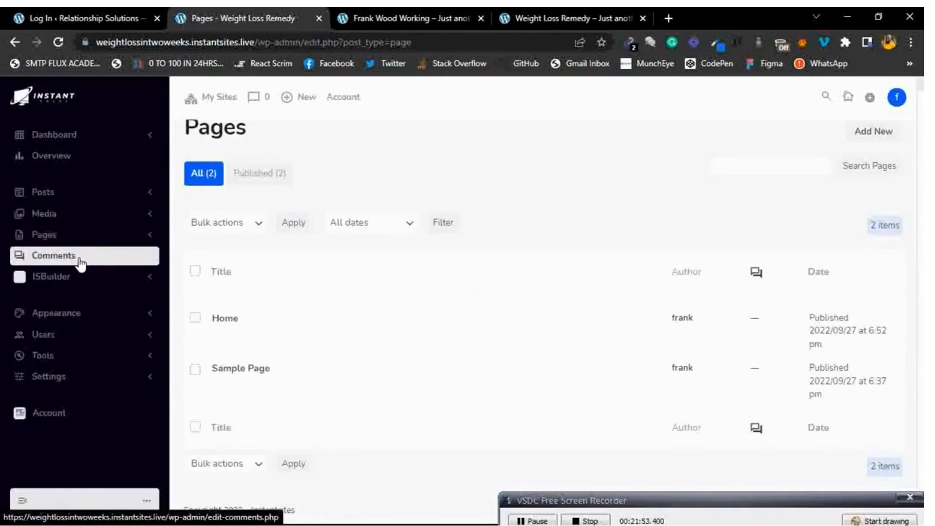
# Review the single approved sample comment on the Comments page.
pyautogui.click(79, 262)
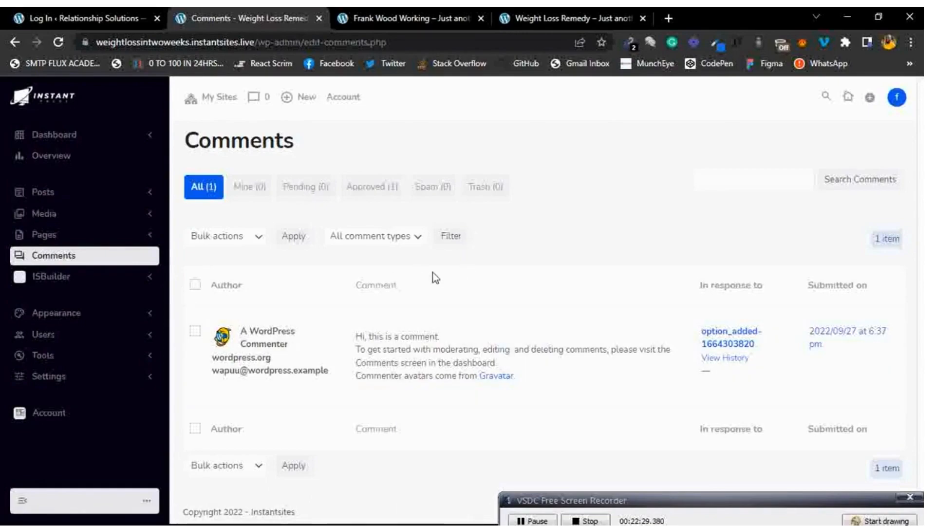
pyautogui.scroll(-1, 436, 278)
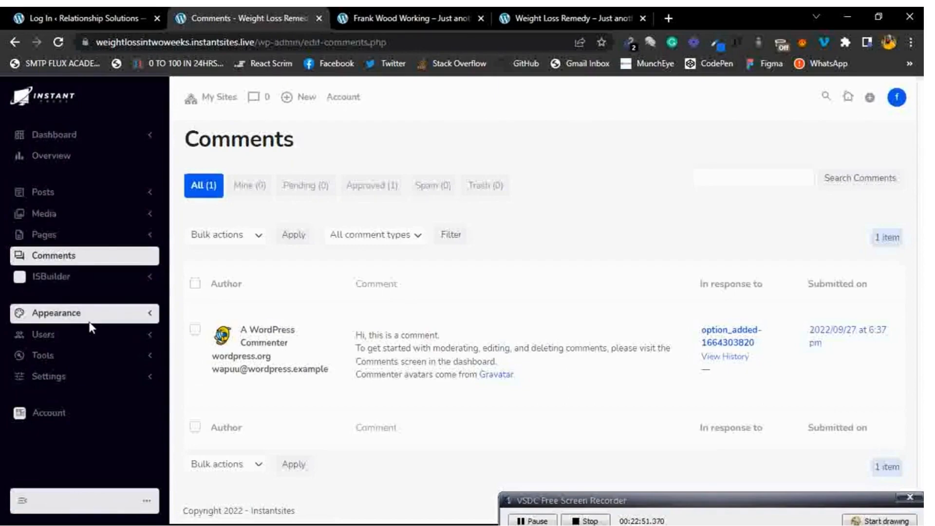
pyautogui.click(146, 312)
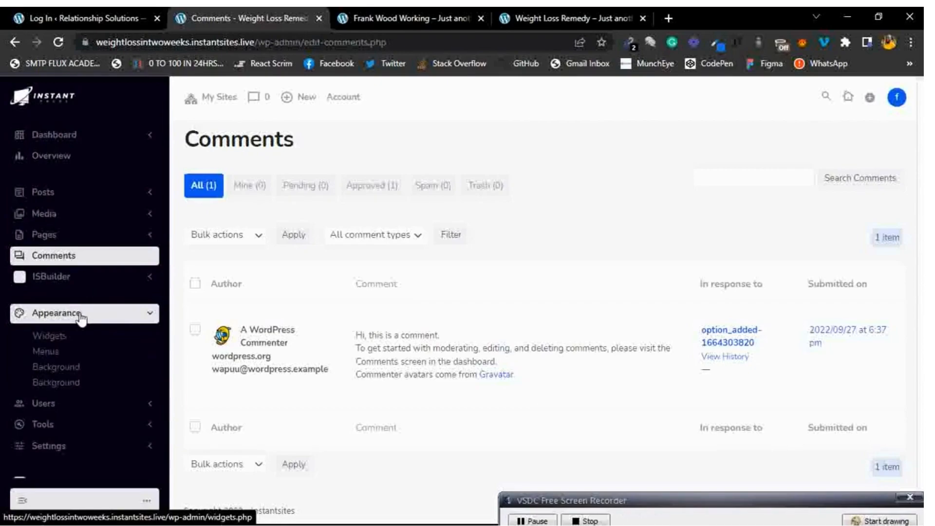
# Open Appearance > Menus, then switch to the live Weight Loss Remedy tab.
pyautogui.click(56, 351)
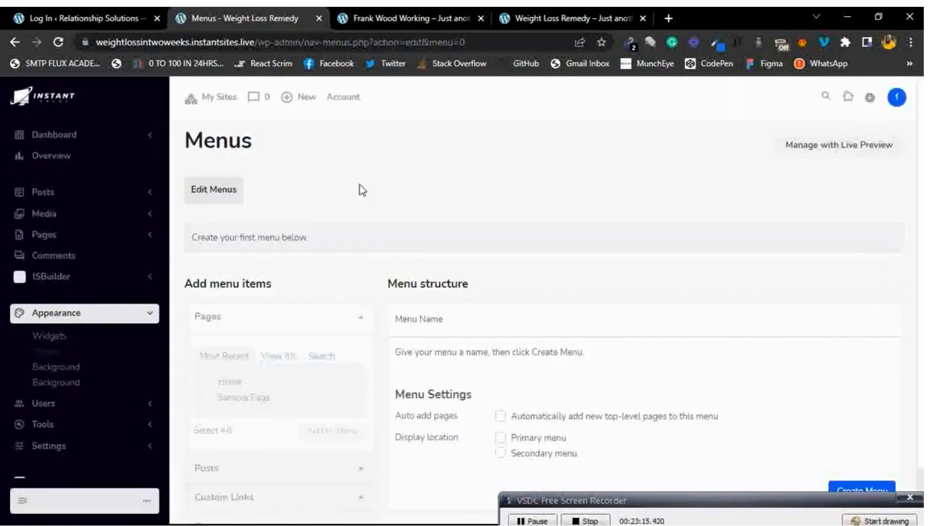
pyautogui.scroll(-1, 455, 159)
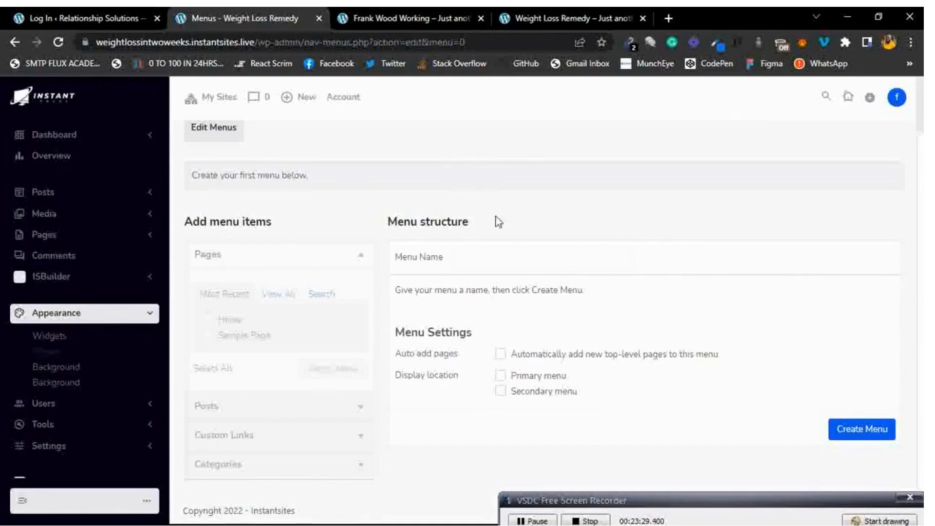
pyautogui.scroll(2, 498, 226)
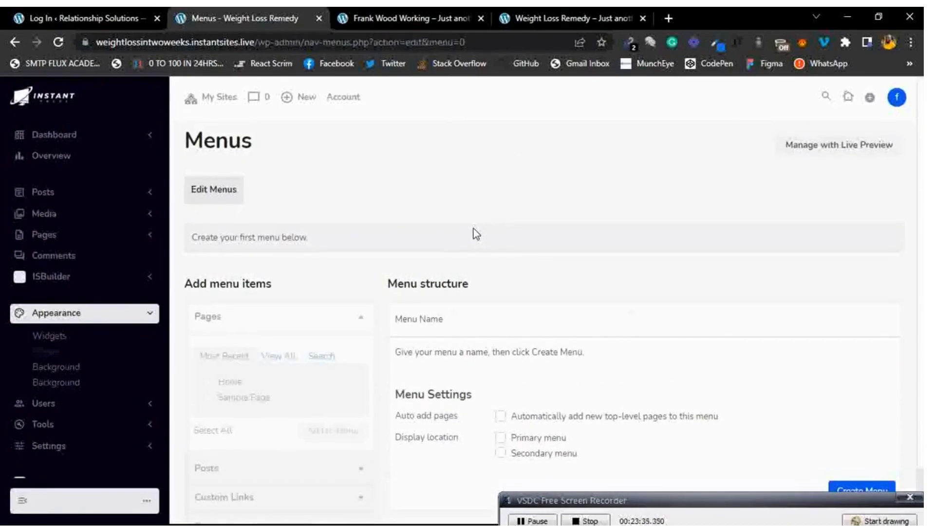
pyautogui.click(565, 18)
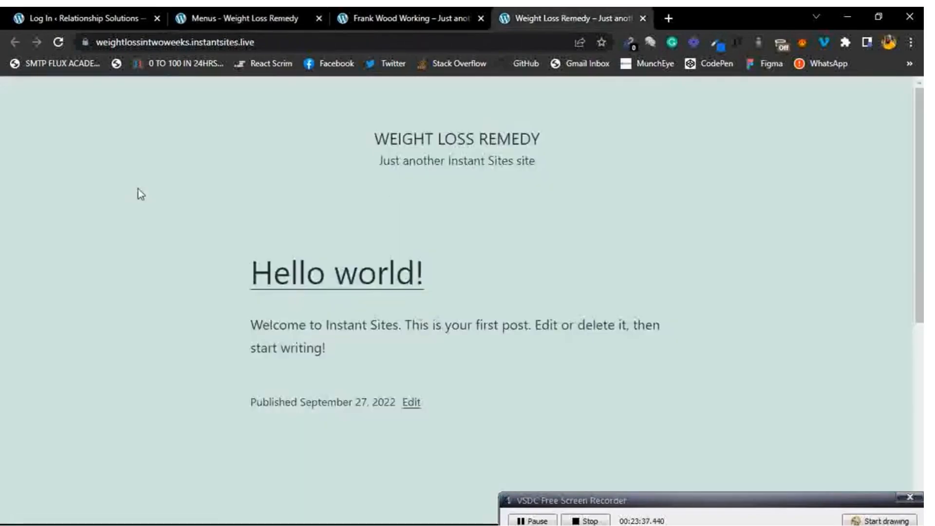
# Reload the live site to check the new weight-loss post, then return to the menus editor.
pyautogui.click(58, 41)
pyautogui.scroll(-10, 432, 200)
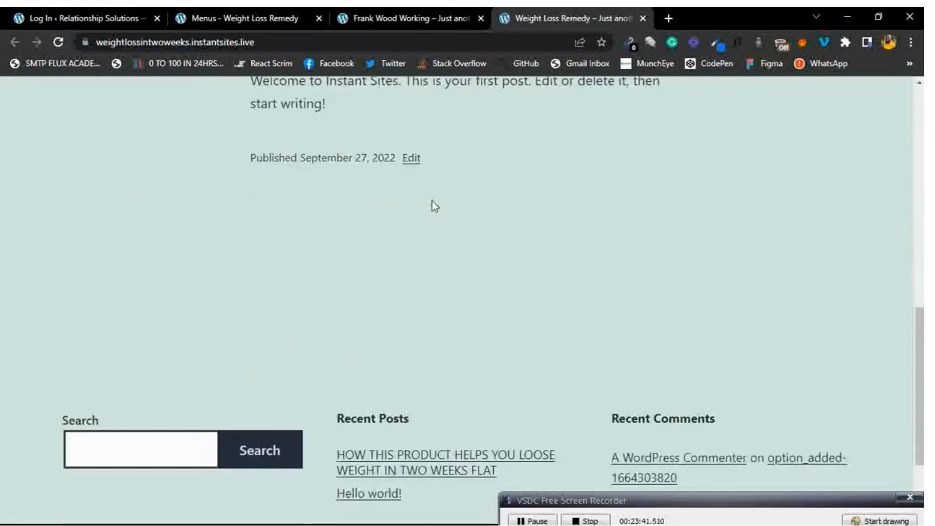
pyautogui.scroll(-3, 432, 201)
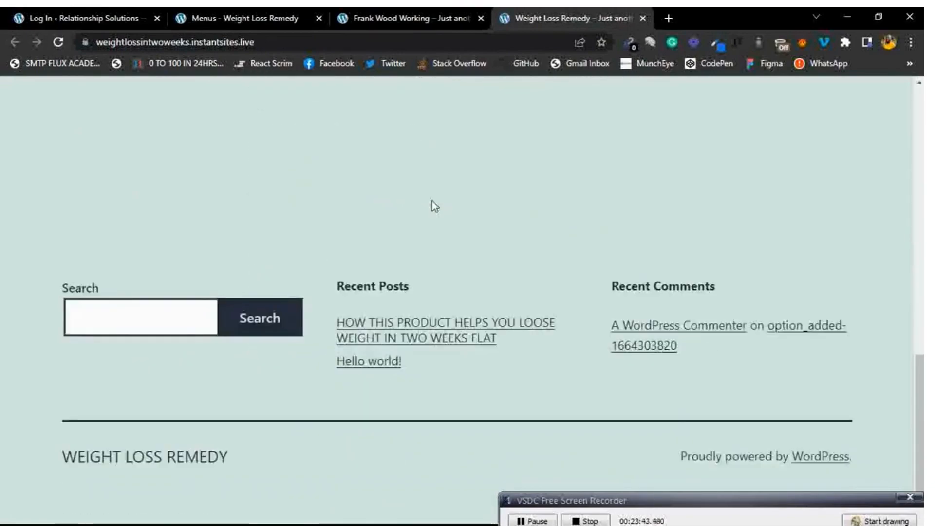
pyautogui.scroll(13, 431, 201)
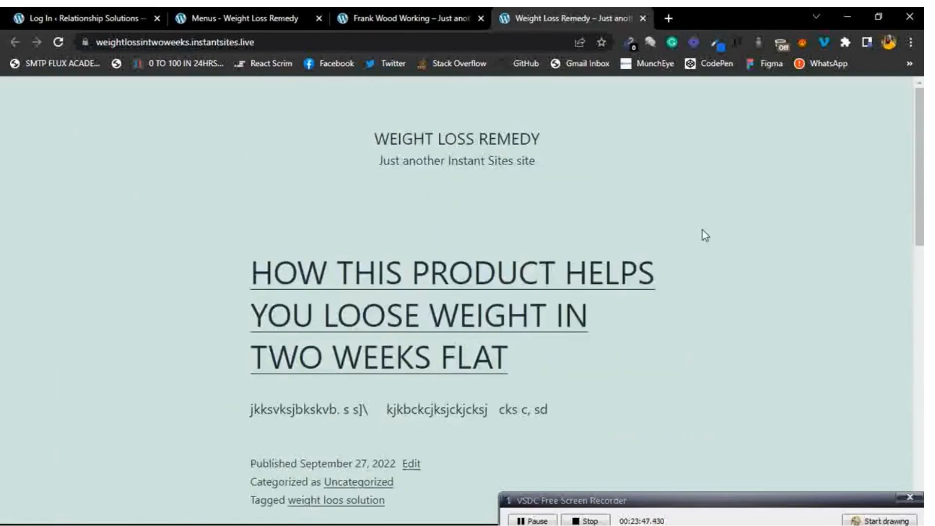
pyautogui.click(850, 520)
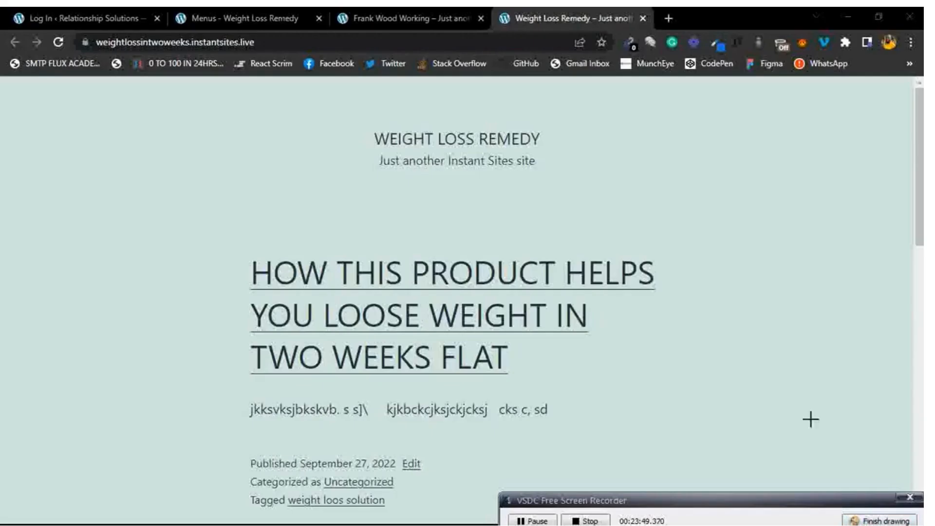
pyautogui.moveTo(886, 97)
pyautogui.mouseDown()
pyautogui.moveTo(562, 100)
pyautogui.moveTo(862, 196)
pyautogui.moveTo(885, 105)
pyautogui.moveTo(850, 85)
pyautogui.mouseUp()
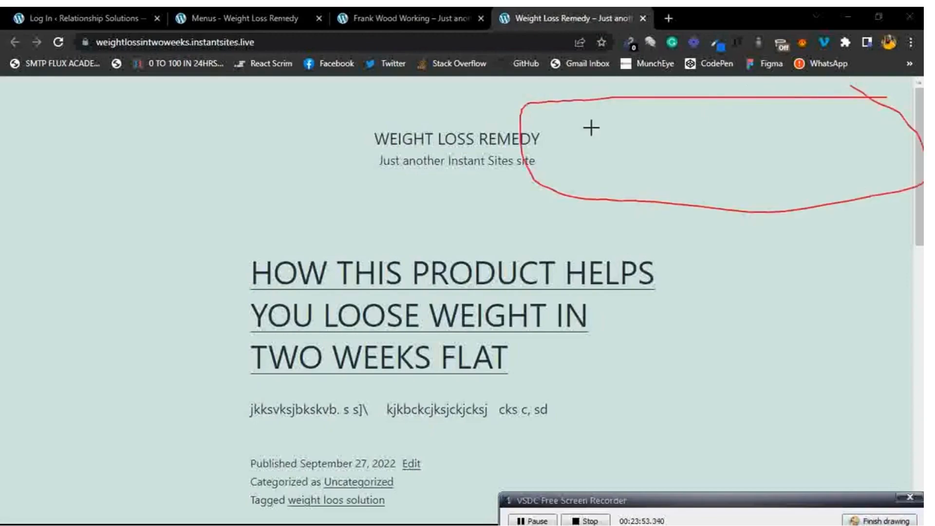
pyautogui.click(867, 520)
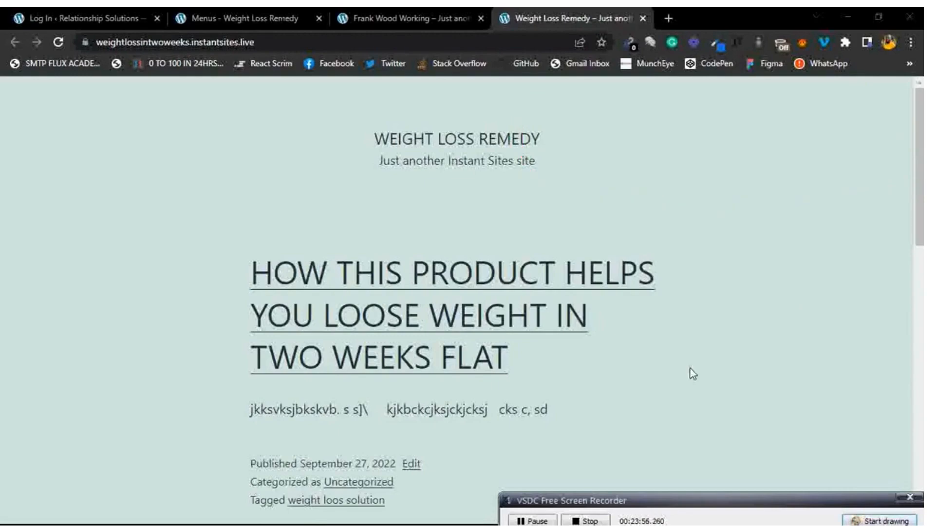
pyautogui.click(290, 10)
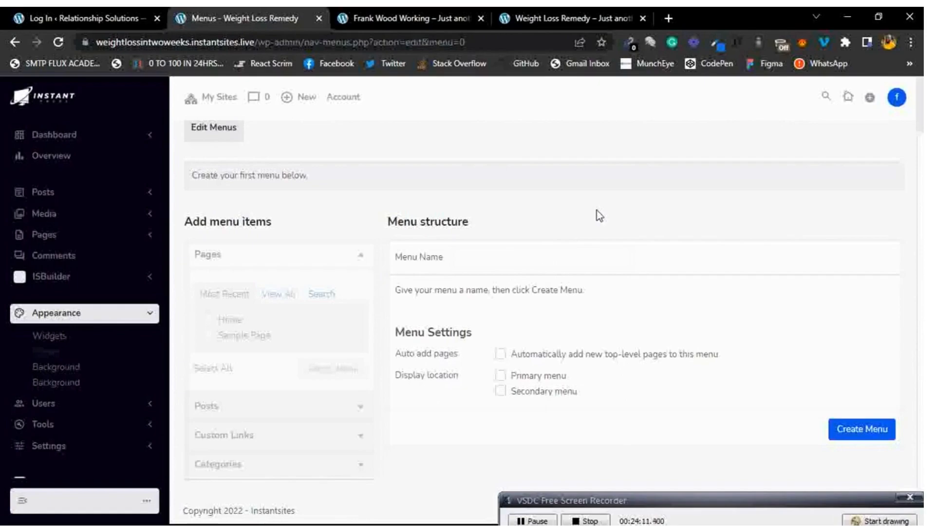
# Create a new navigation menu named 'Test'.
pyautogui.click(538, 255)
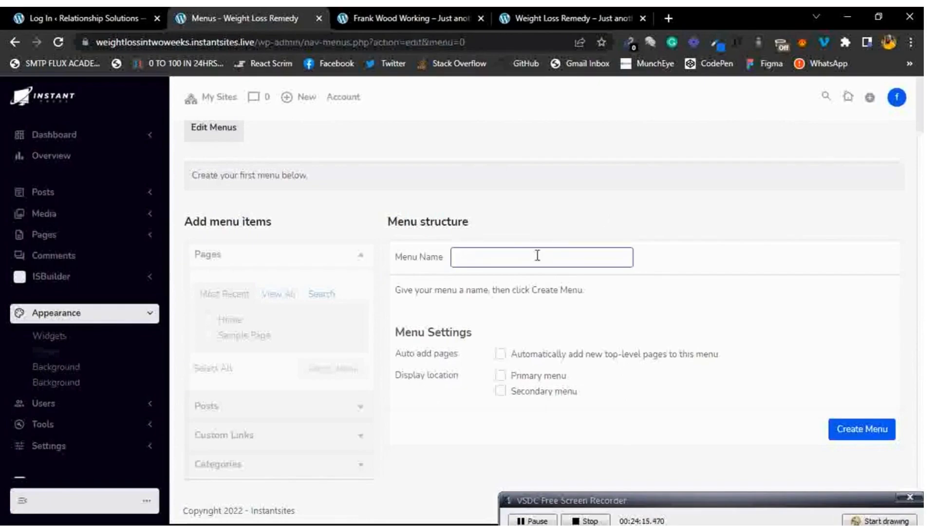
pyautogui.write('Test')
pyautogui.click(850, 435)
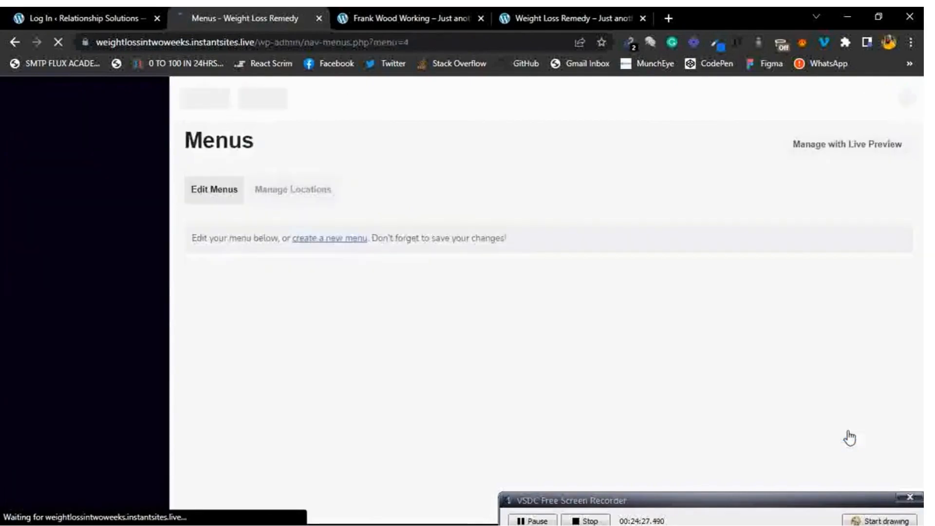
# Add the Home and Sample Page pages to the Test menu.
pyautogui.scroll(-3, 353, 325)
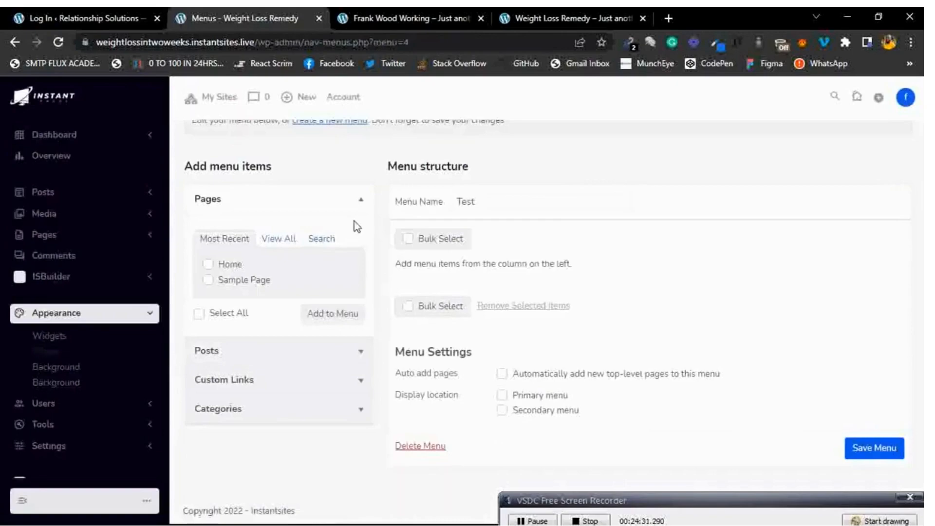
pyautogui.scroll(3, 355, 224)
pyautogui.scroll(-1, 354, 224)
pyautogui.scroll(1, 355, 224)
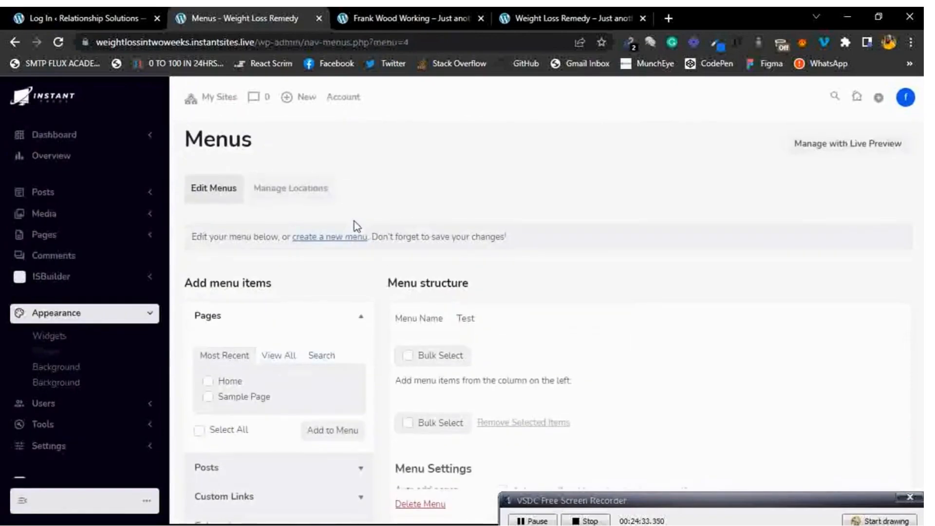
pyautogui.scroll(-3, 354, 224)
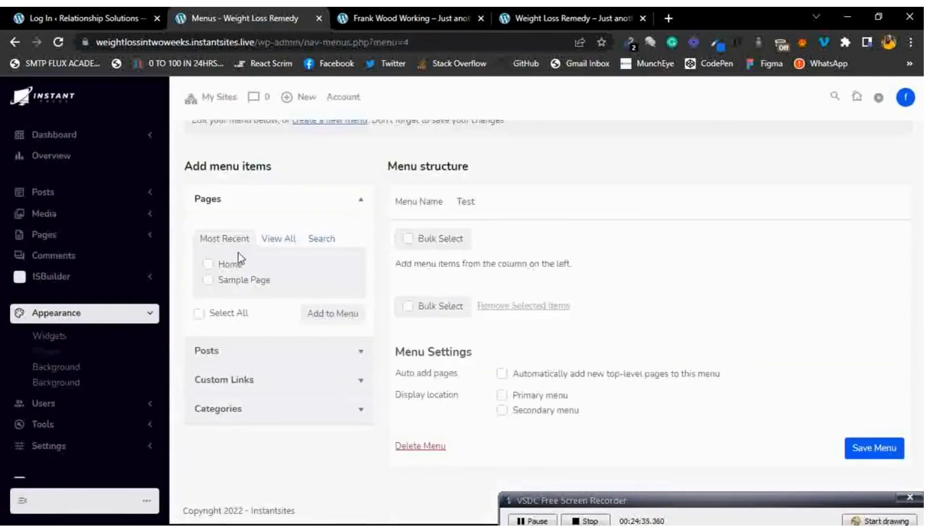
pyautogui.click(209, 265)
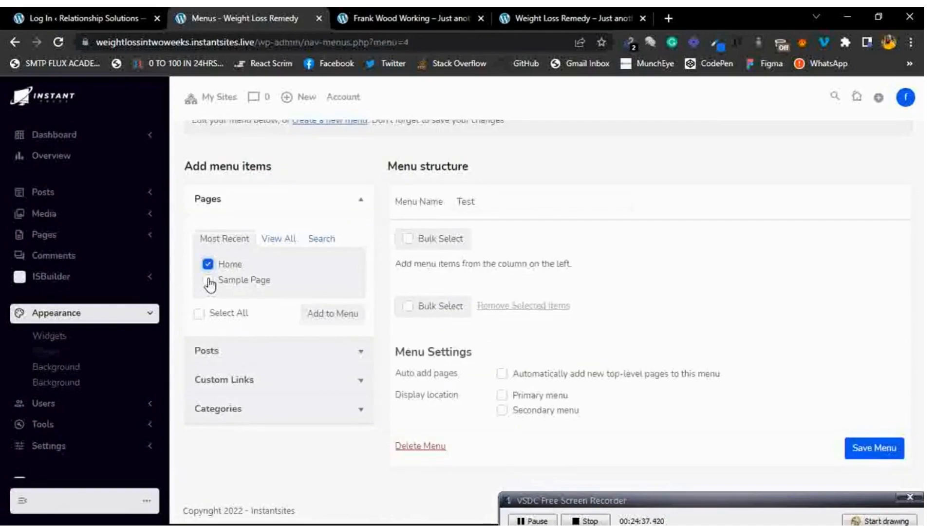
pyautogui.click(209, 281)
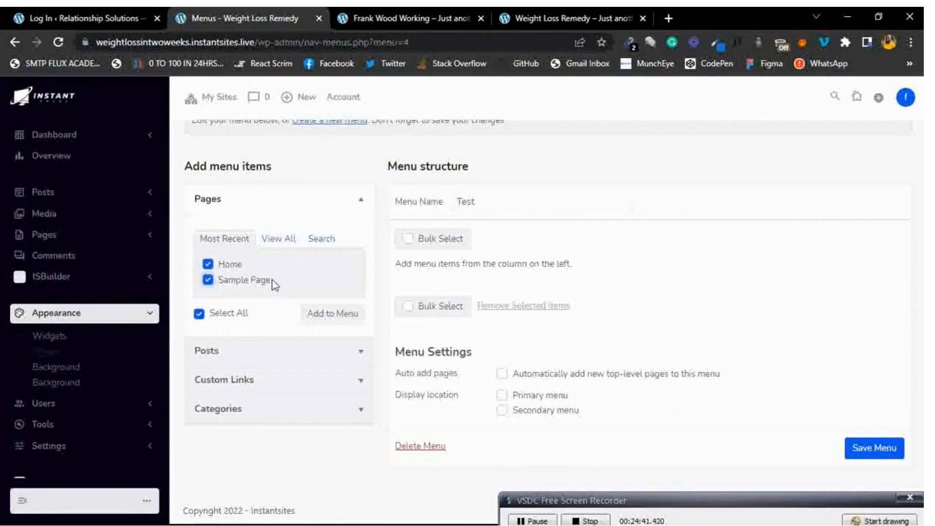
pyautogui.click(327, 315)
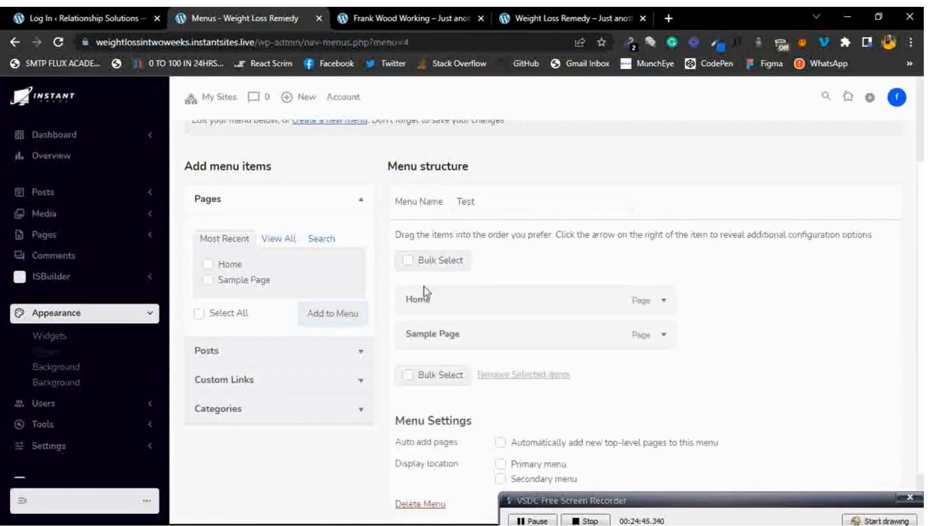
# Drag the Home item to a new position in the Test menu order.
pyautogui.moveTo(543, 291)
pyautogui.mouseDown()
pyautogui.moveTo(544, 328)
pyautogui.moveTo(560, 317)
pyautogui.moveTo(560, 286)
pyautogui.mouseUp()
pyautogui.scroll(-1, 587, 366)
pyautogui.scroll(-1, 588, 367)
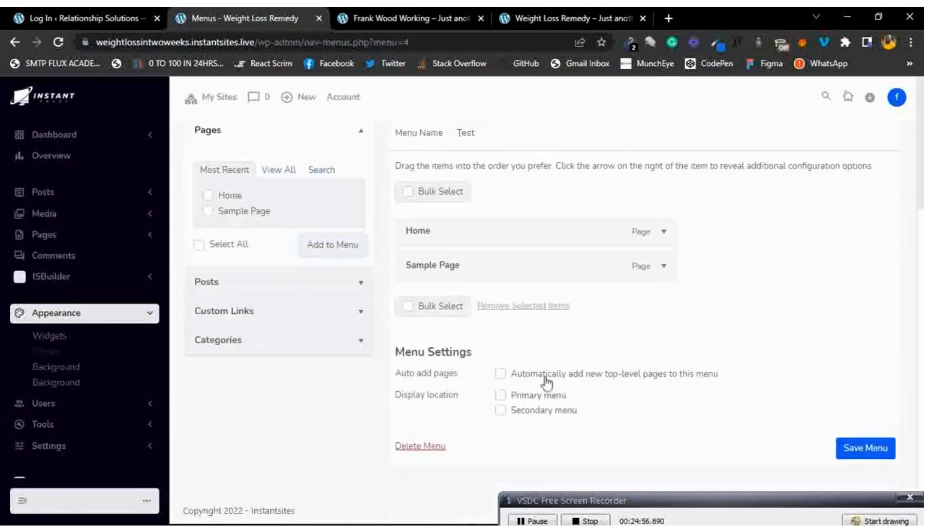
# Assign the Test menu to the Secondary menu location instead of Primary, then save it.
pyautogui.click(501, 395)
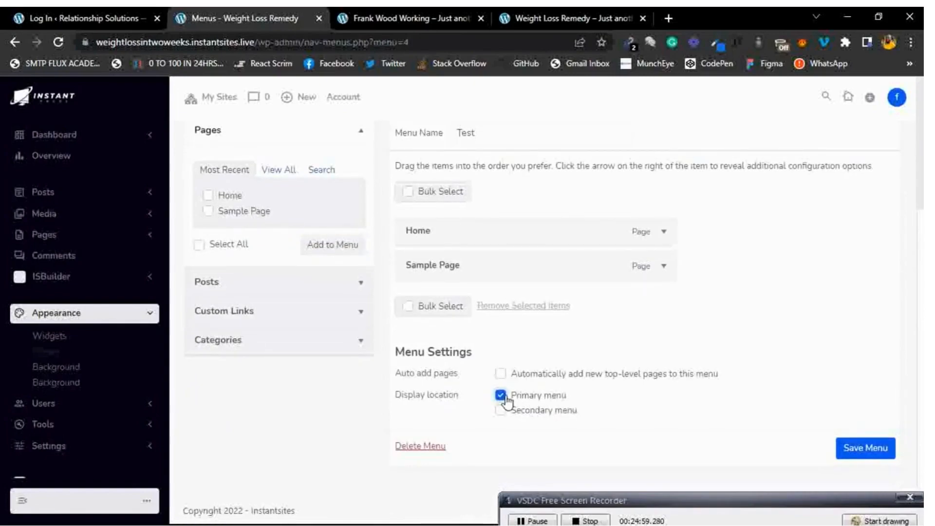
pyautogui.click(501, 395)
pyautogui.click(501, 410)
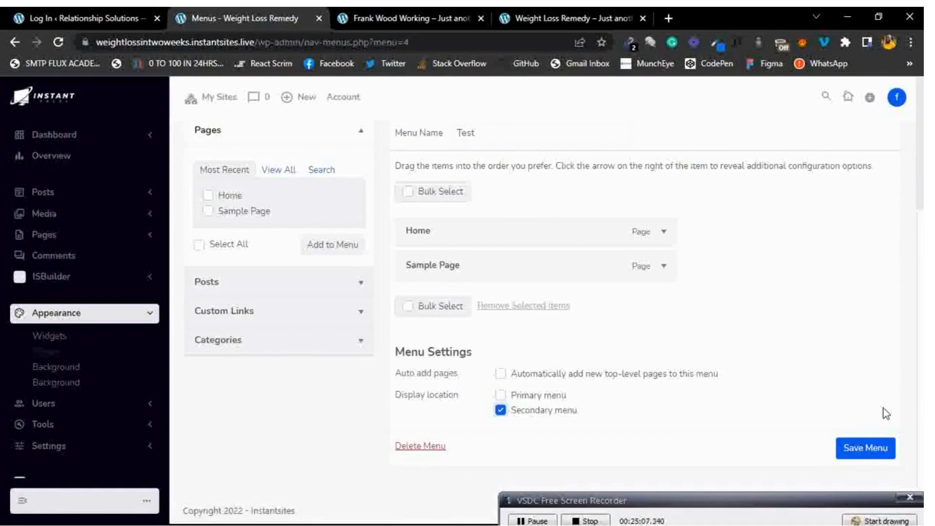
pyautogui.click(884, 452)
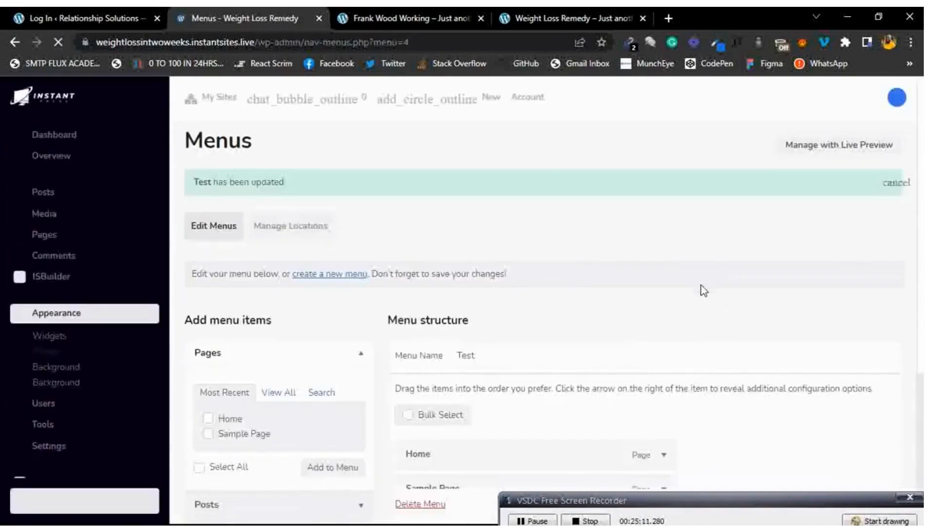
pyautogui.scroll(-3, 701, 285)
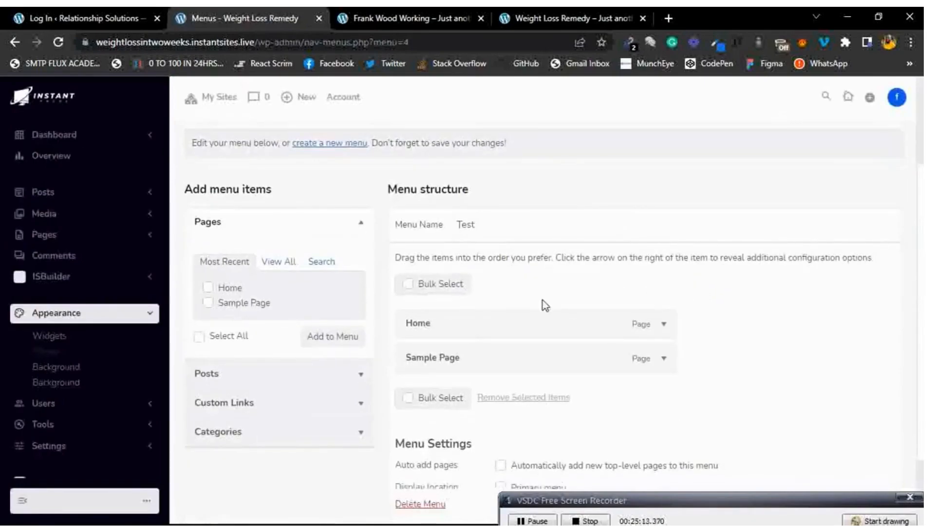
pyautogui.scroll(2, 614, 242)
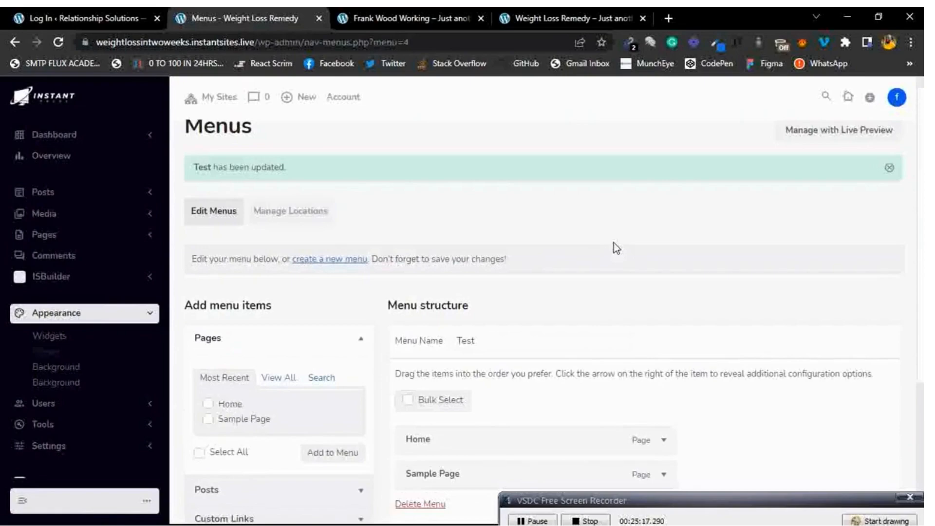
pyautogui.scroll(1, 613, 247)
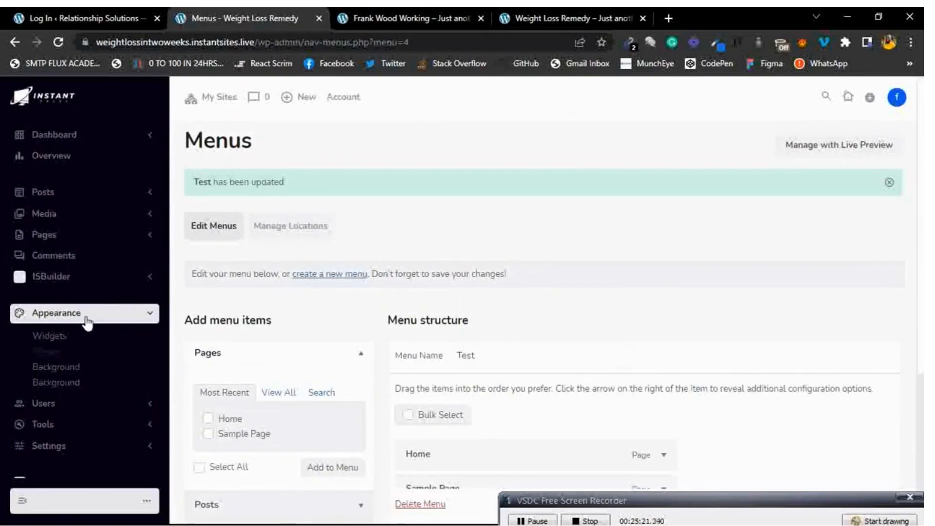
pyautogui.click(66, 365)
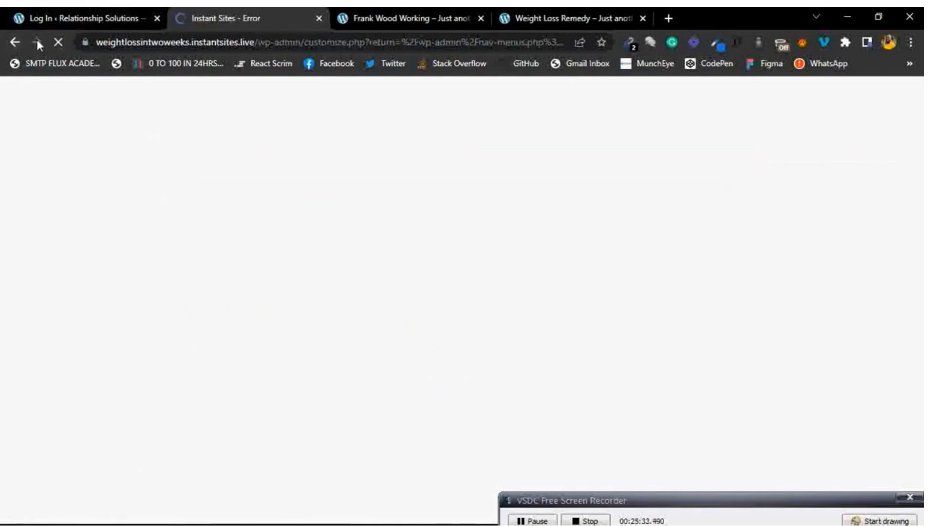
pyautogui.click(14, 44)
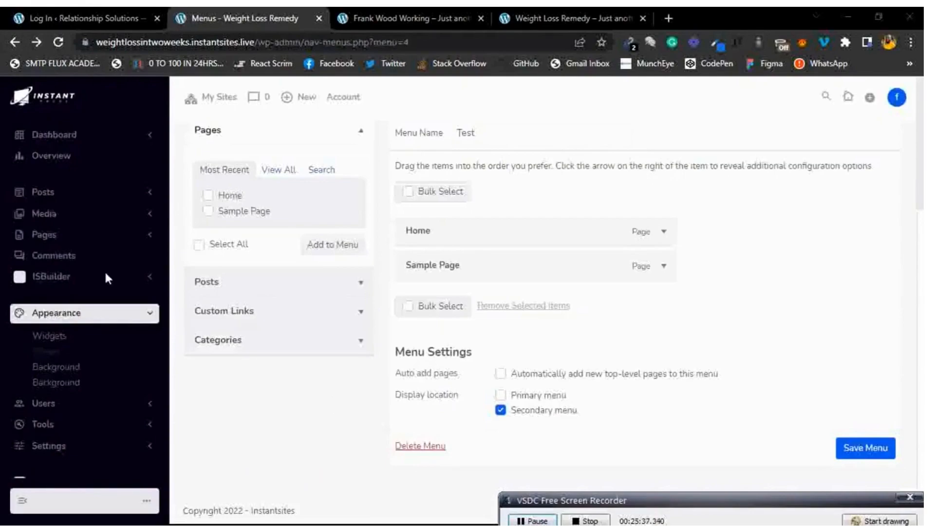
pyautogui.click(125, 316)
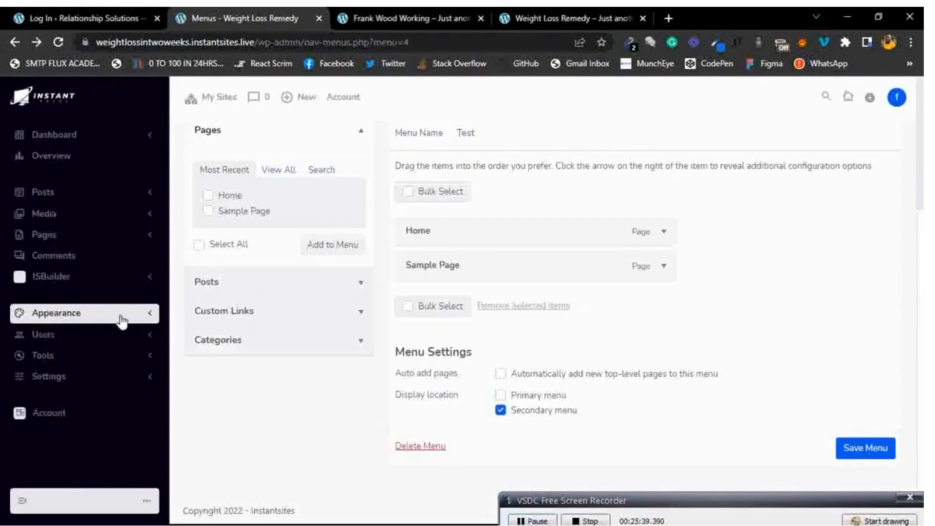
# Open All Users, try Add Existing, and return to the list with the single Administrator.
pyautogui.click(83, 340)
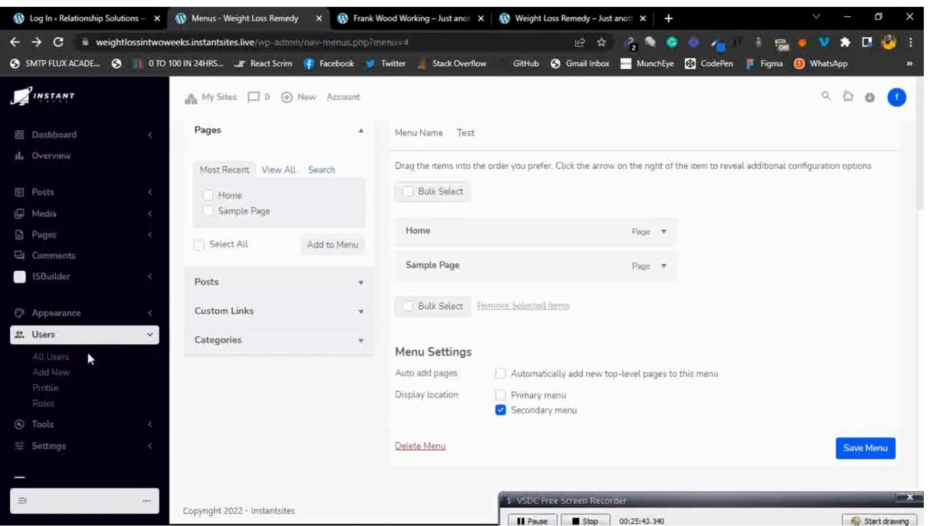
pyautogui.click(57, 363)
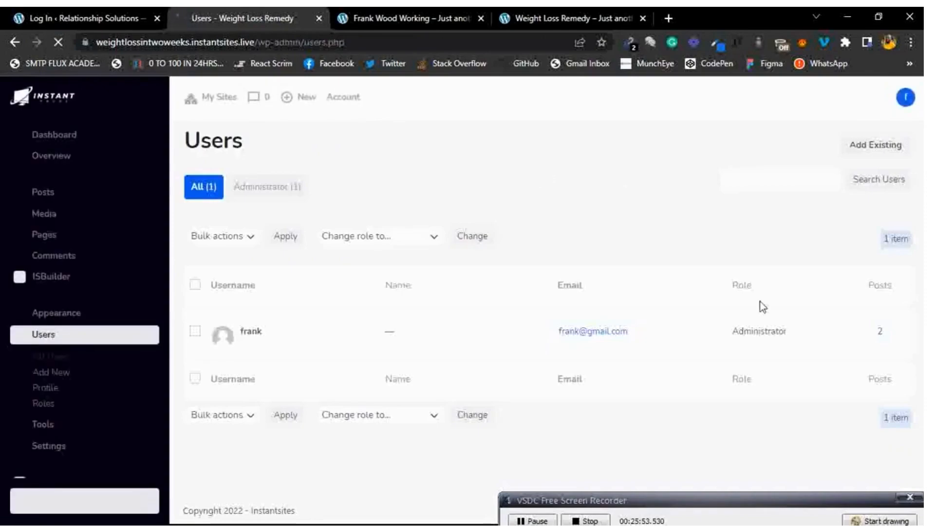
pyautogui.moveTo(732, 340)
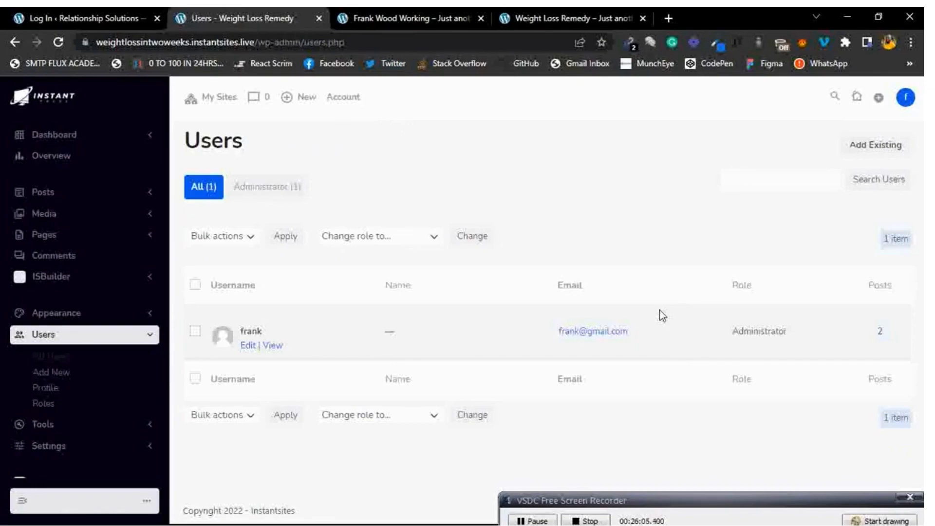
pyautogui.click(886, 146)
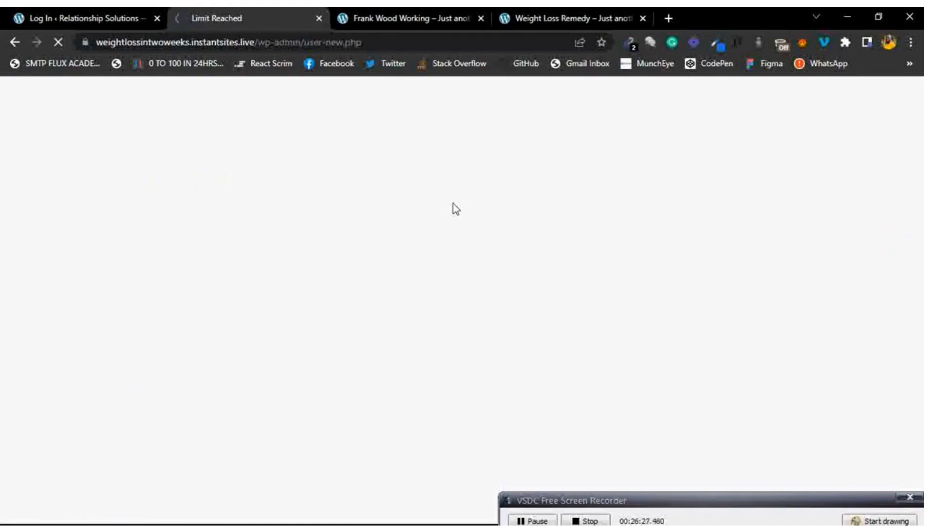
pyautogui.click(16, 43)
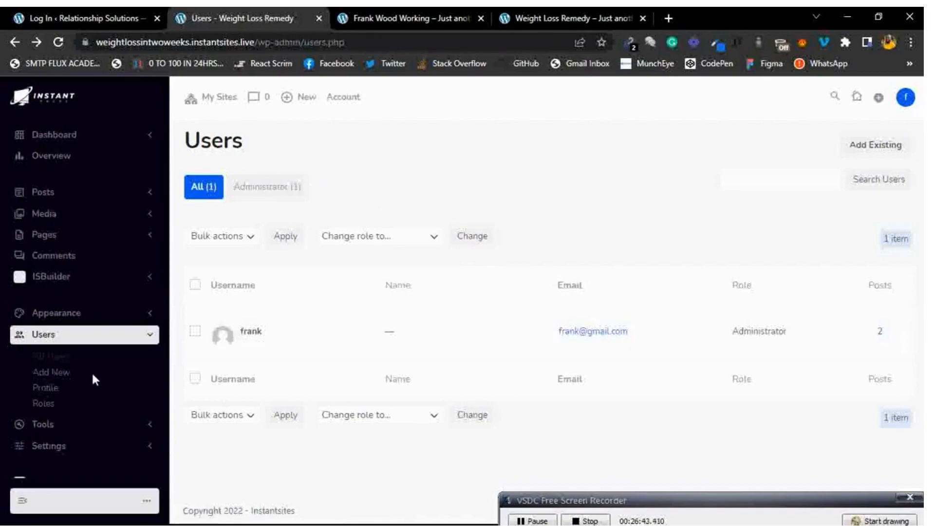
# Review the Profile settings, checking the 'Display name publicly as' choices without changing them.
pyautogui.click(46, 394)
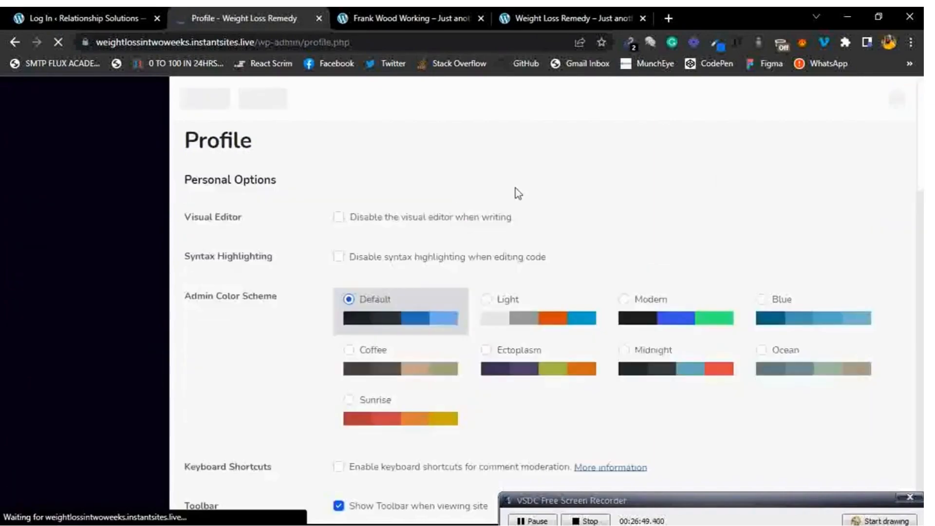
pyautogui.scroll(-2, 472, 207)
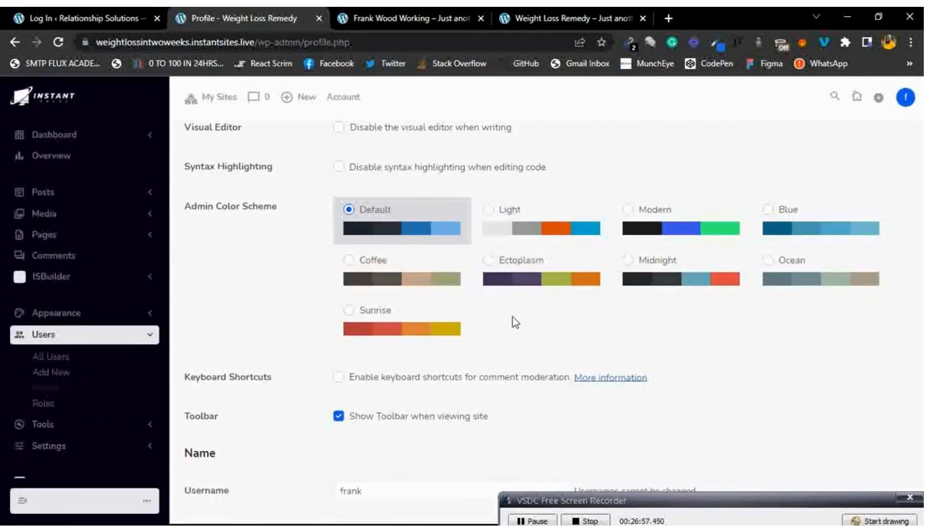
pyautogui.scroll(-3, 512, 317)
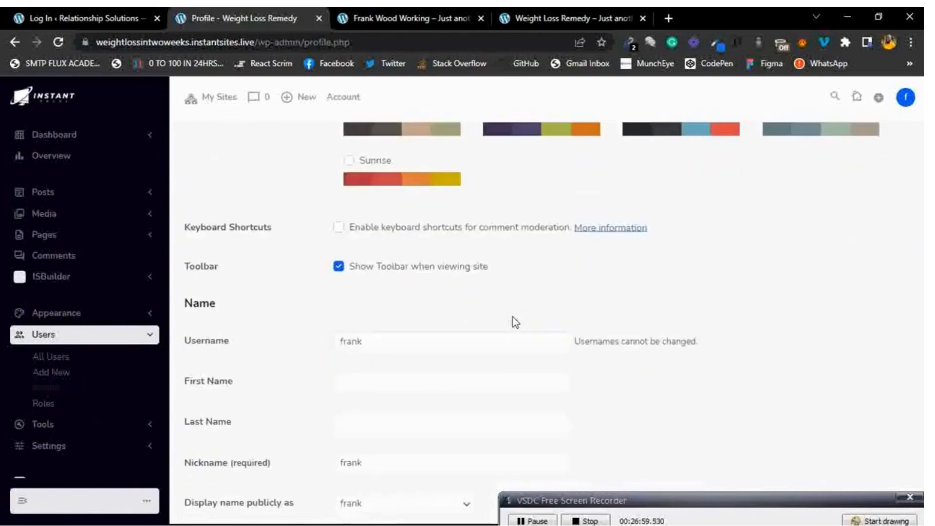
pyautogui.scroll(-3, 513, 317)
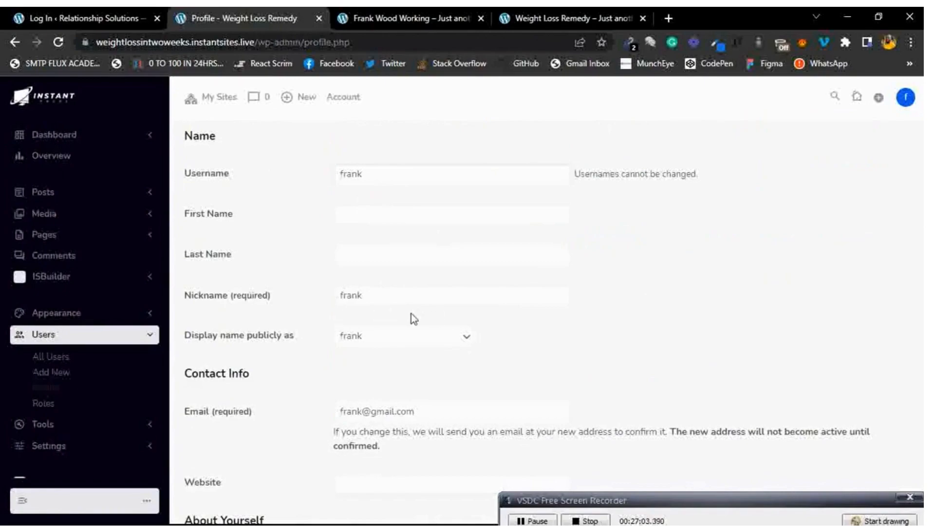
pyautogui.click(393, 342)
pyautogui.click(479, 353)
pyautogui.scroll(-3, 446, 363)
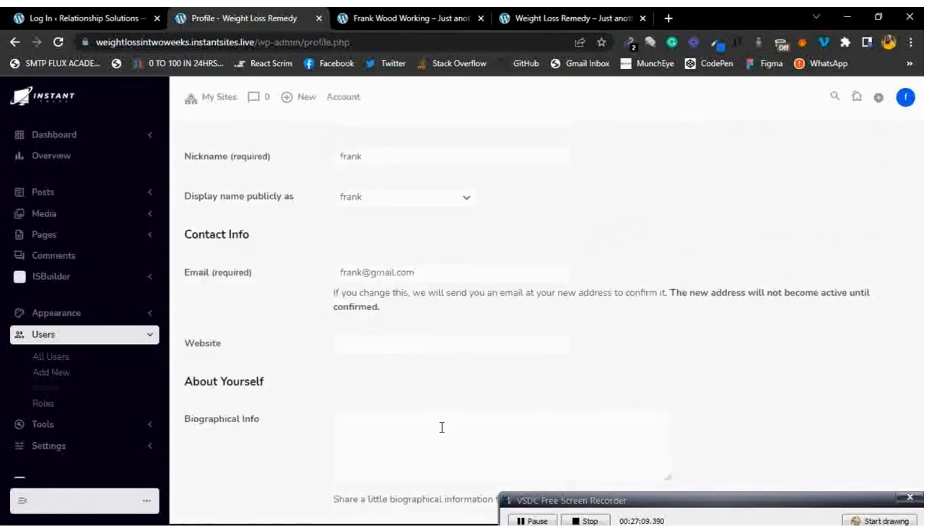
pyautogui.scroll(-4, 578, 393)
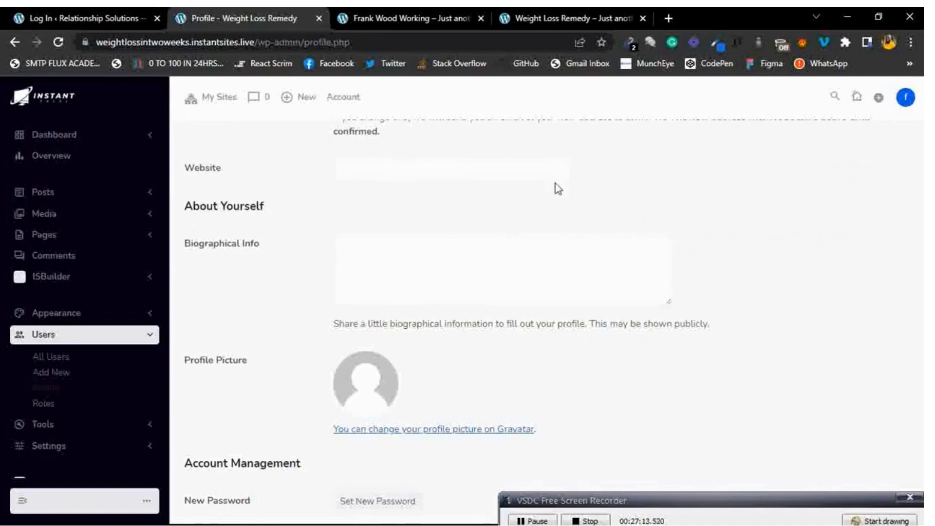
pyautogui.scroll(-3, 431, 421)
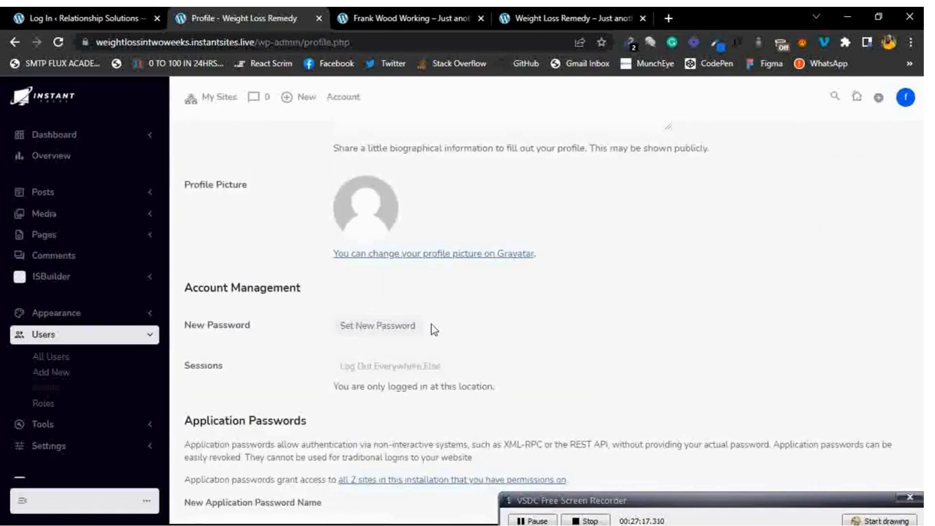
pyautogui.scroll(-1, 432, 324)
pyautogui.scroll(-4, 432, 325)
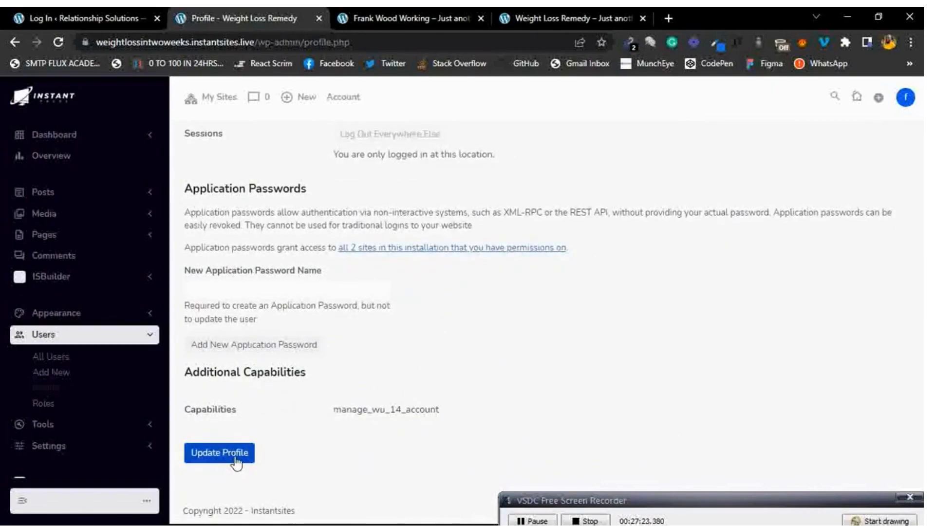
pyautogui.scroll(20, 300, 319)
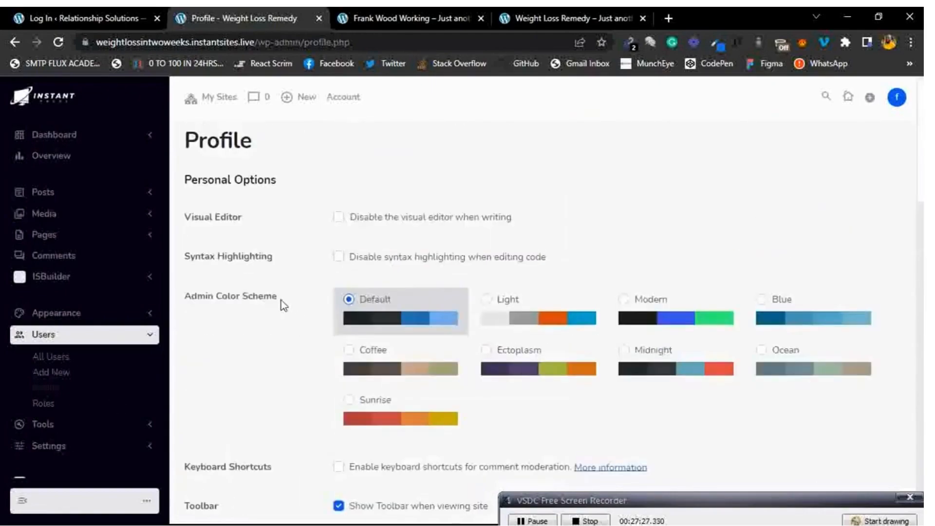
# Collapse Users and browse the Tools pages: Available Tools, Import, then Export.
pyautogui.click(133, 345)
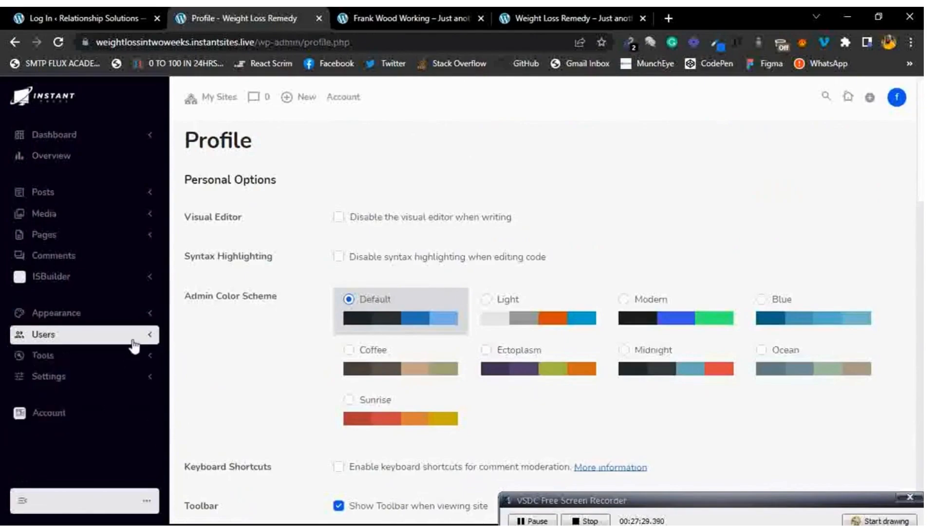
pyautogui.click(111, 363)
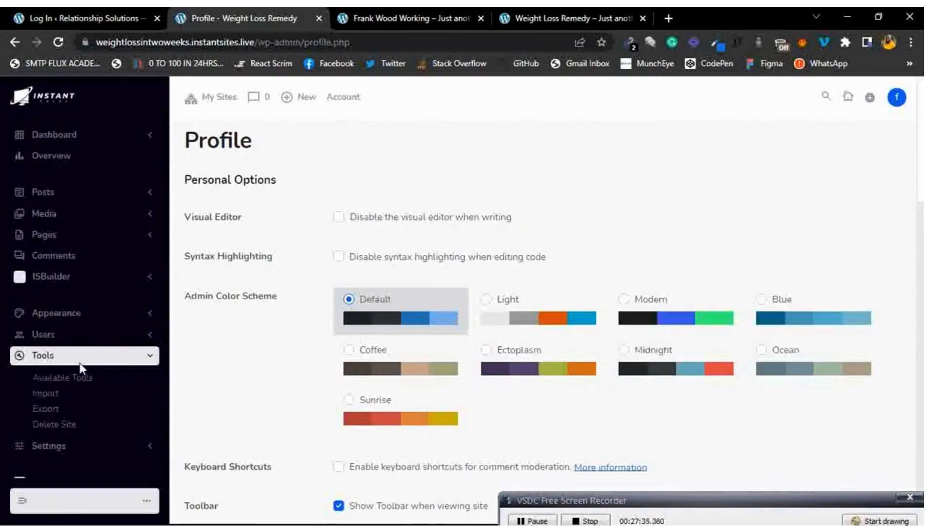
pyautogui.click(72, 381)
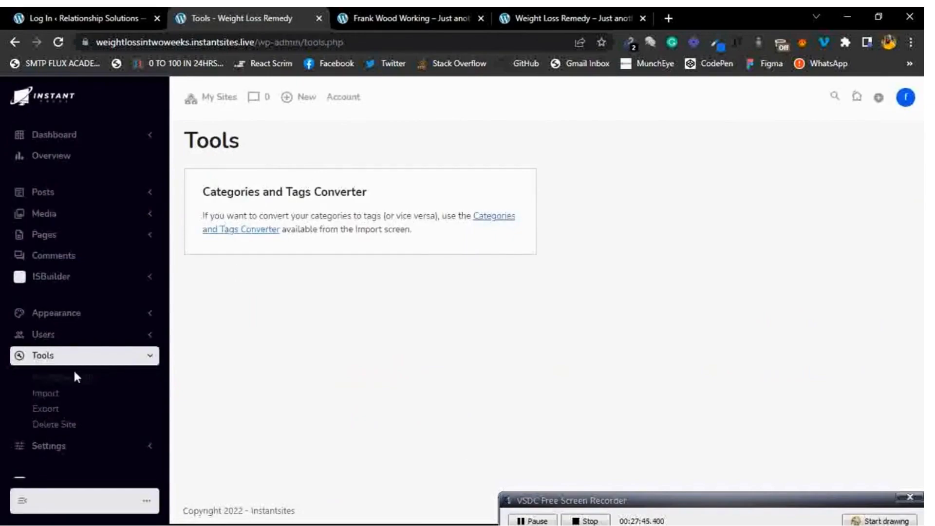
pyautogui.click(57, 397)
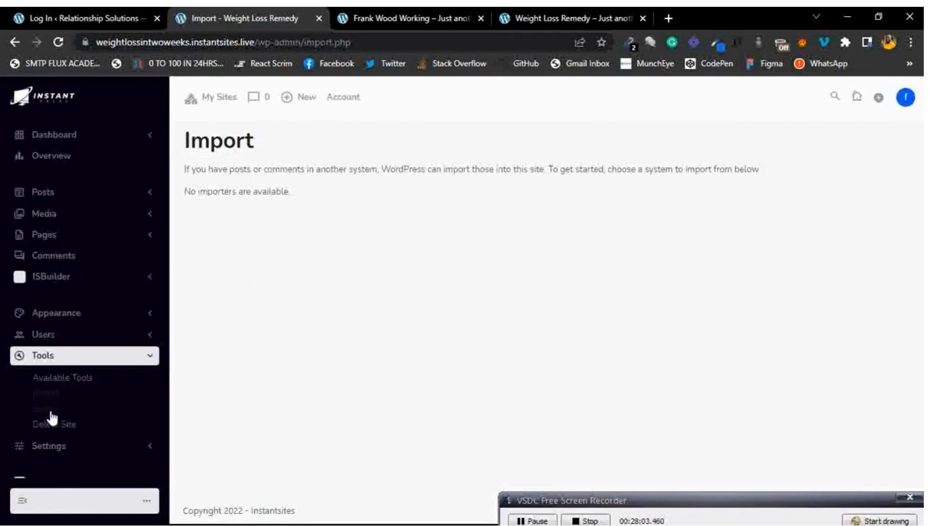
pyautogui.click(54, 424)
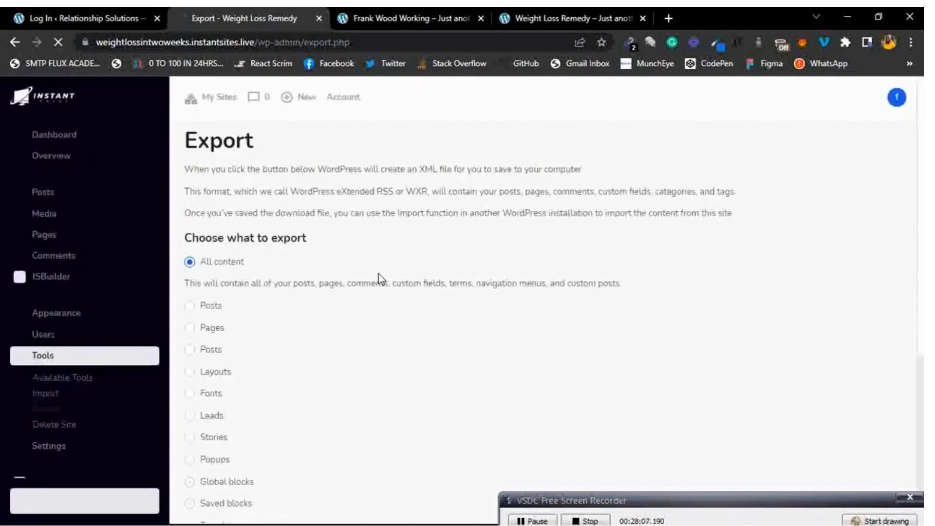
# Review the Export content types down to Download Export File, then reveal the Settings choices.
pyautogui.scroll(-2, 379, 274)
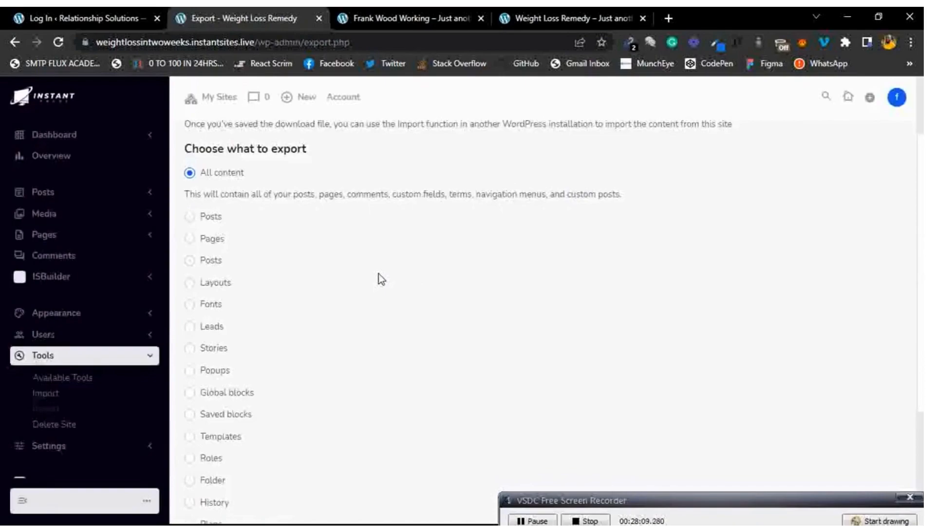
pyautogui.scroll(-4, 379, 278)
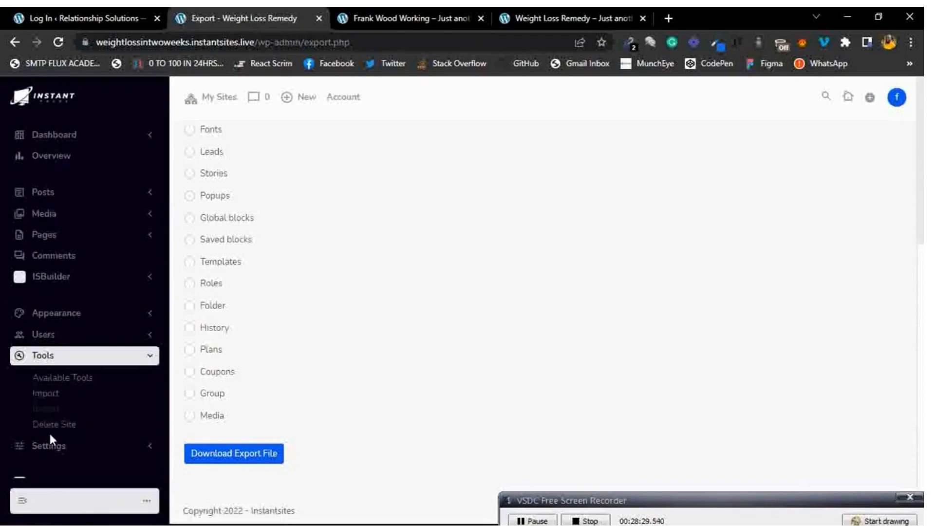
pyautogui.click(110, 359)
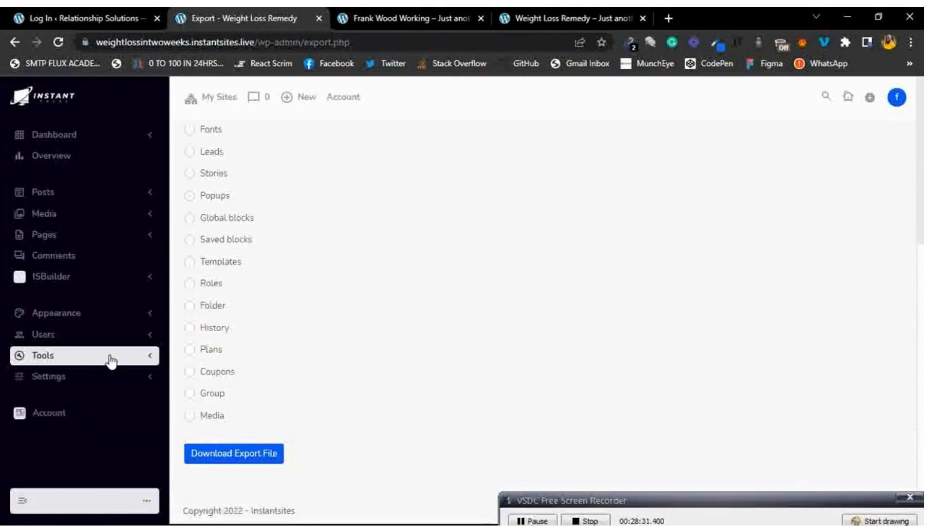
pyautogui.click(91, 384)
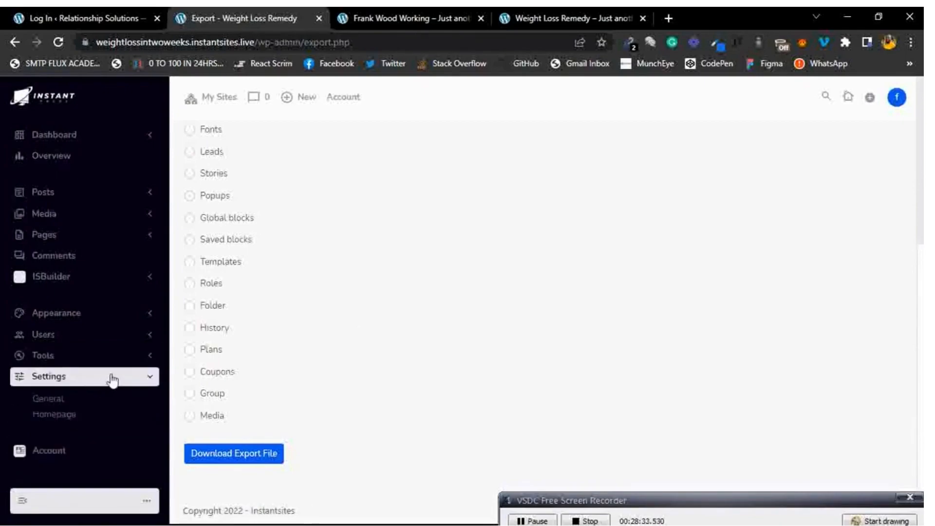
# Open Settings > General and look over the General Settings.
pyautogui.click(55, 405)
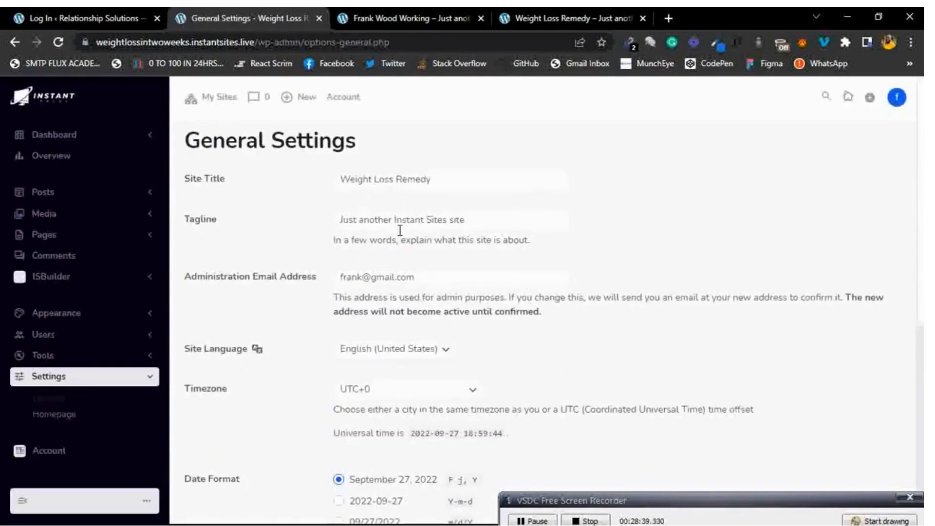
pyautogui.scroll(-7, 387, 256)
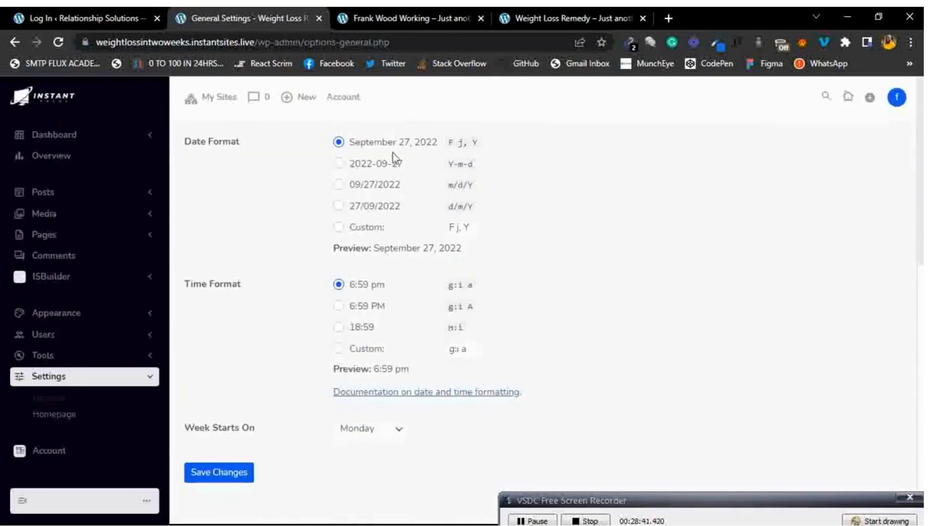
pyautogui.scroll(-1, 529, 277)
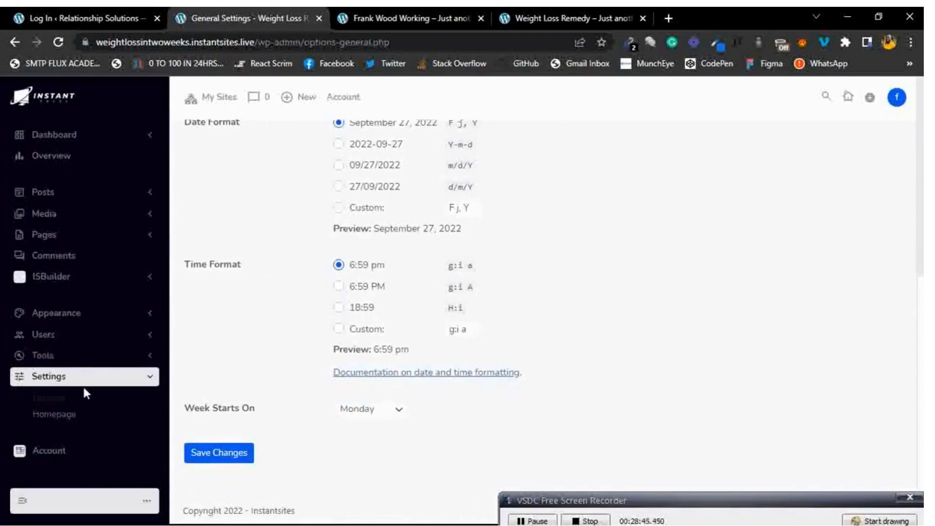
# Review the Account page's Sites List, Basic Free plan and billing, toggling the compact sidebar.
pyautogui.click(46, 453)
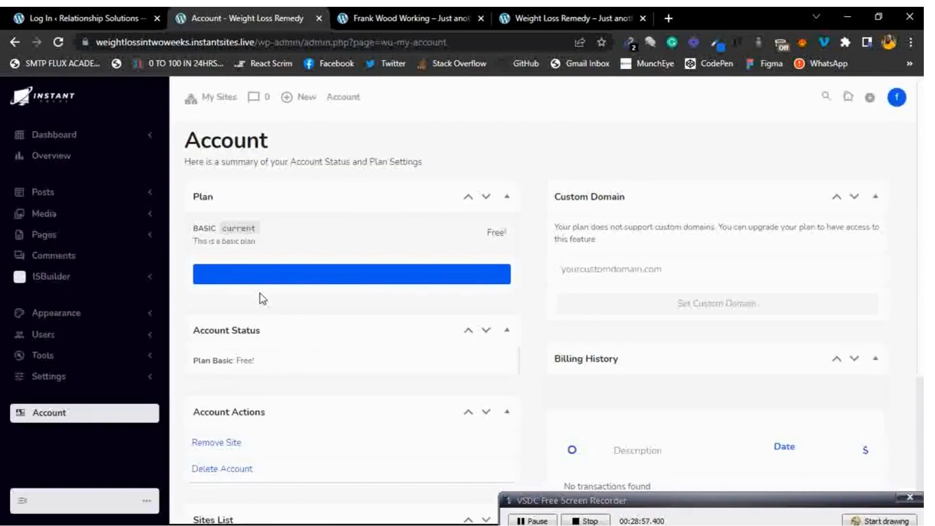
pyautogui.scroll(-4, 383, 287)
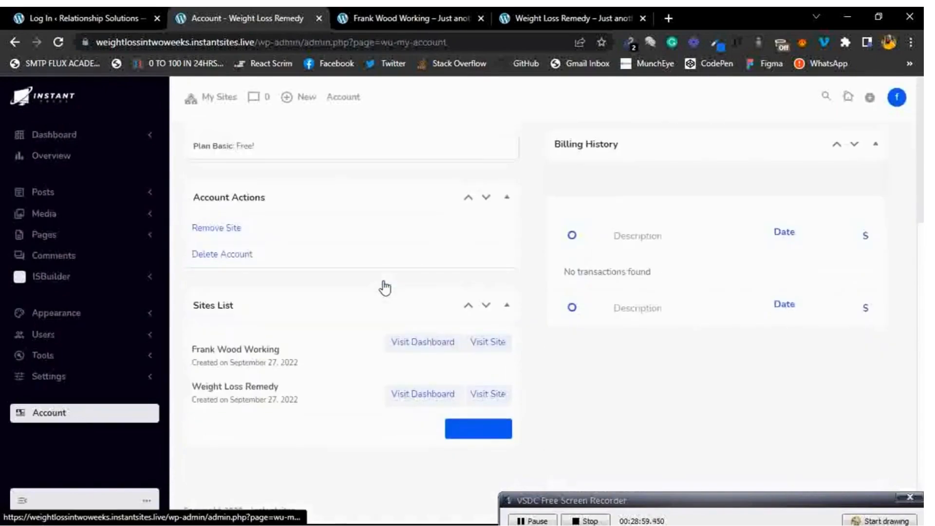
pyautogui.scroll(4, 385, 288)
pyautogui.scroll(-4, 385, 288)
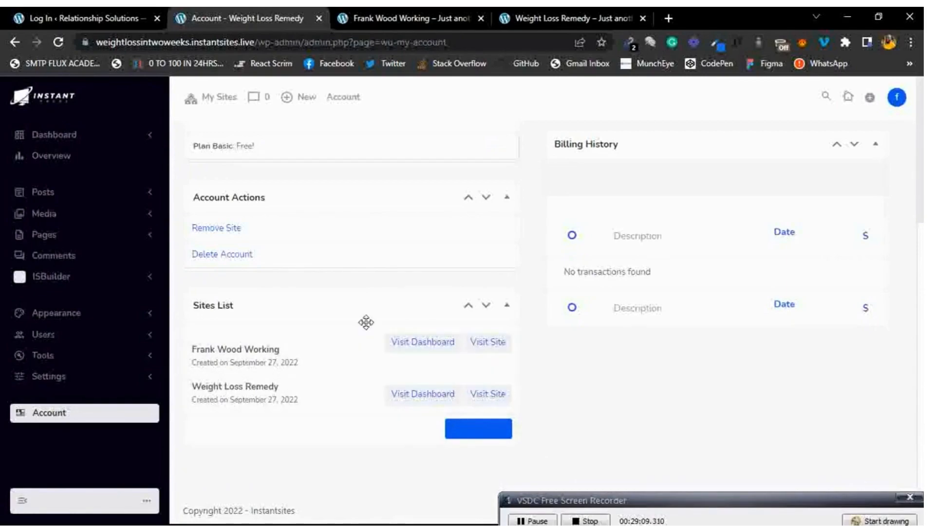
pyautogui.scroll(4, 364, 322)
pyautogui.scroll(-4, 363, 321)
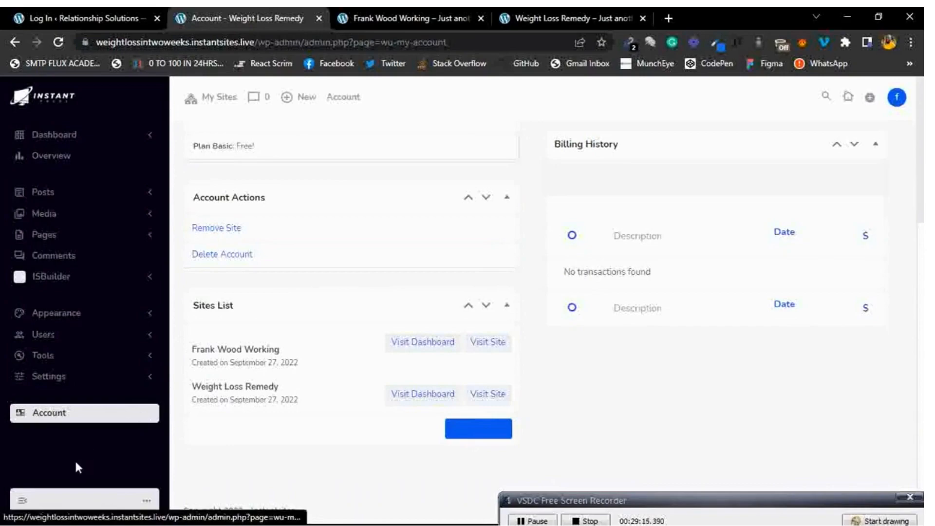
pyautogui.click(21, 503)
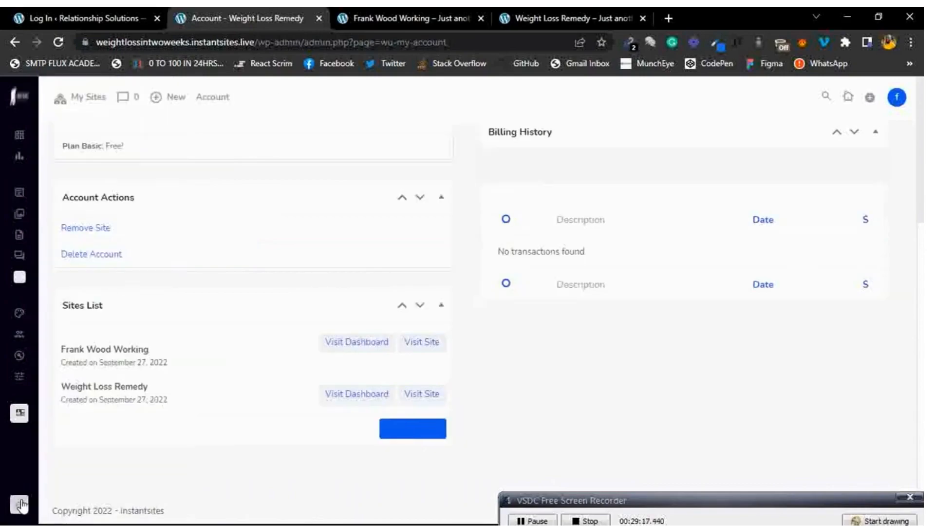
pyautogui.click(22, 504)
pyautogui.click(22, 503)
pyautogui.click(22, 503)
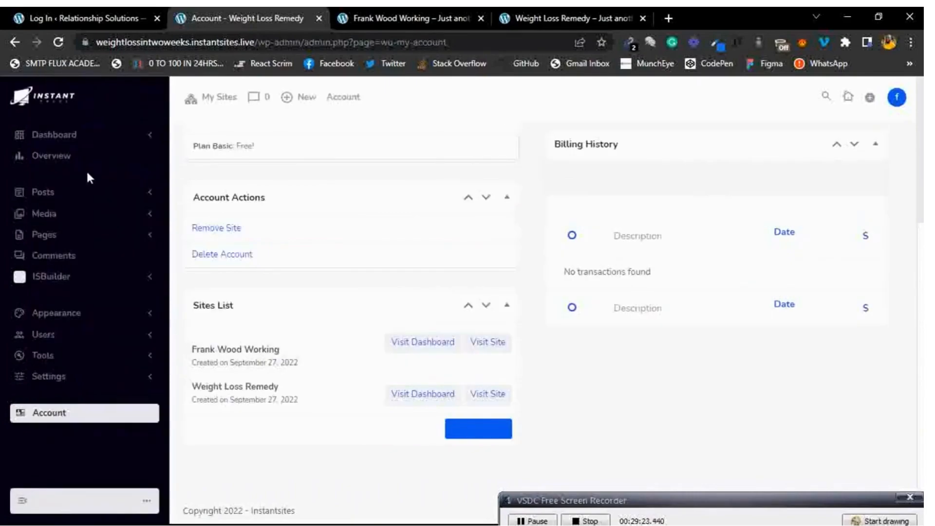
pyautogui.scroll(5, 87, 169)
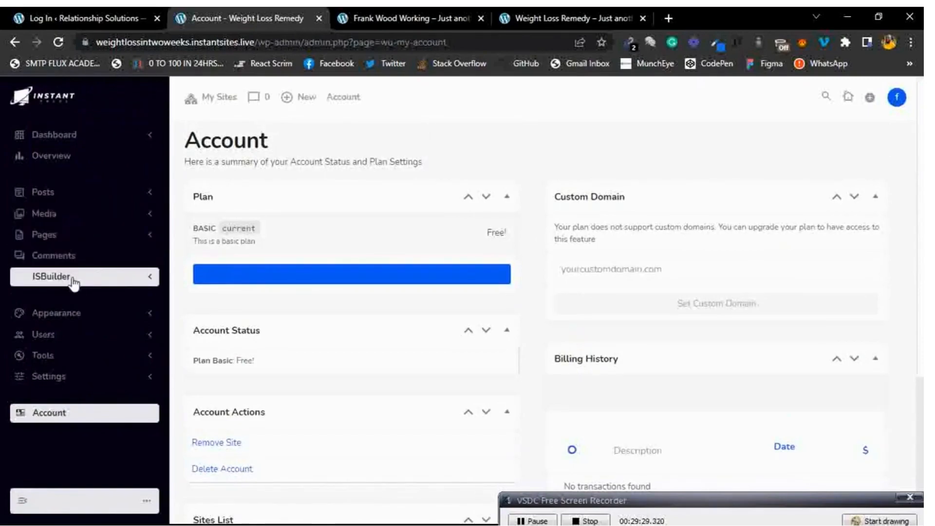
# Open the published Home page from All Pages in a new tab, then return to the Pages list.
pyautogui.click(85, 236)
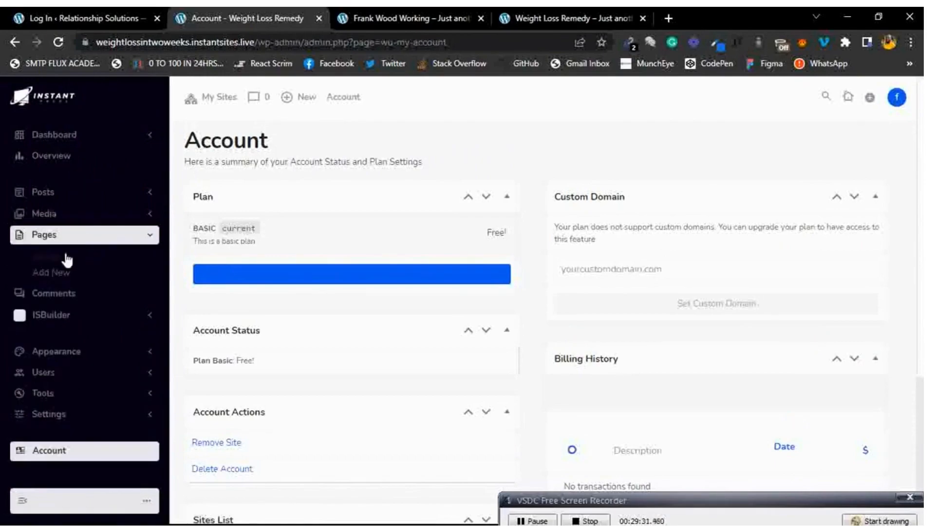
pyautogui.click(61, 264)
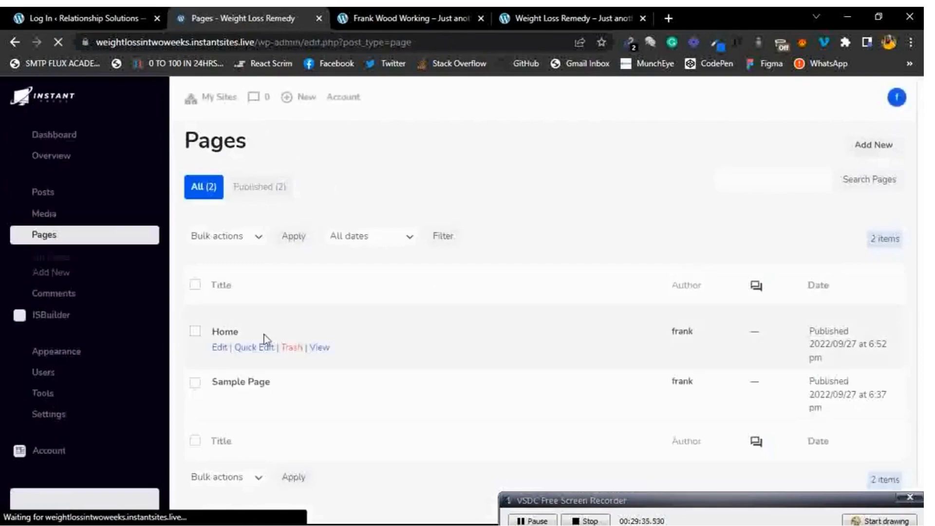
pyautogui.rightClick(319, 347)
pyautogui.click(346, 357)
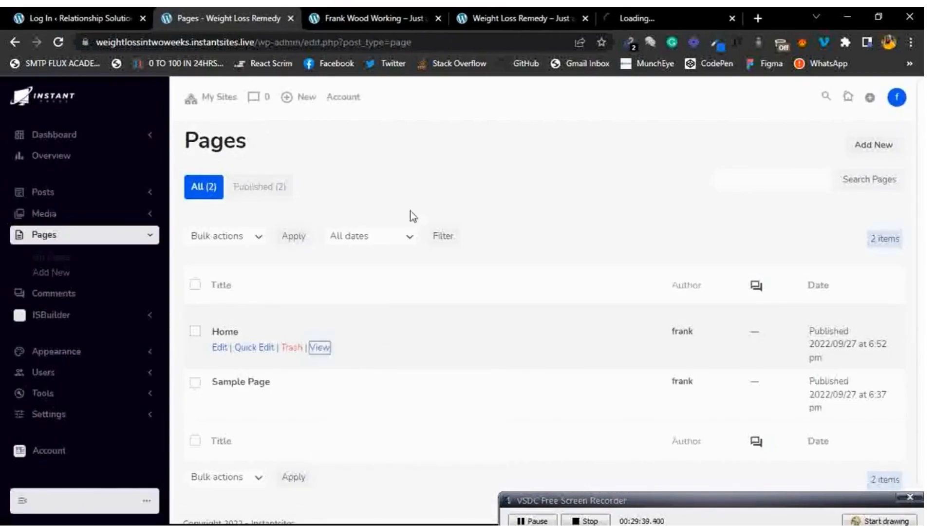
pyautogui.click(628, 13)
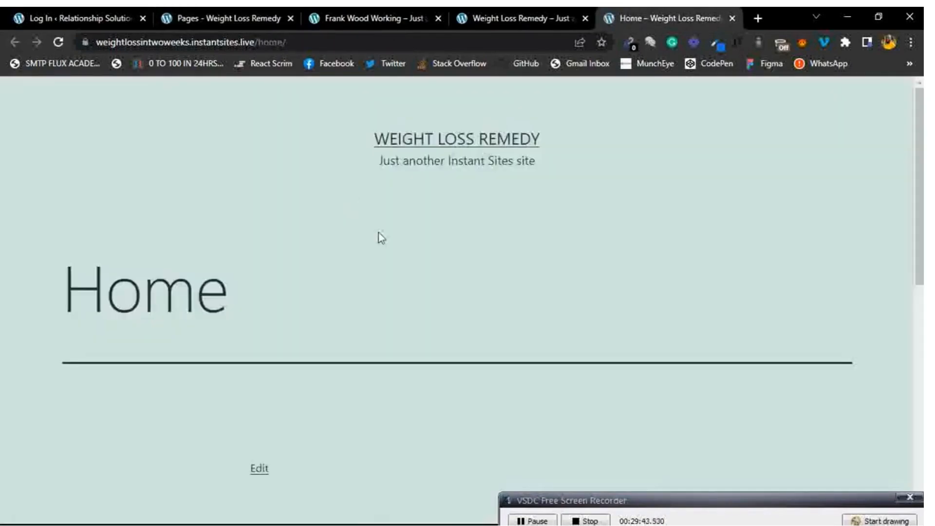
pyautogui.scroll(-10, 380, 236)
pyautogui.scroll(10, 379, 236)
pyautogui.scroll(1, 379, 237)
pyautogui.click(235, 14)
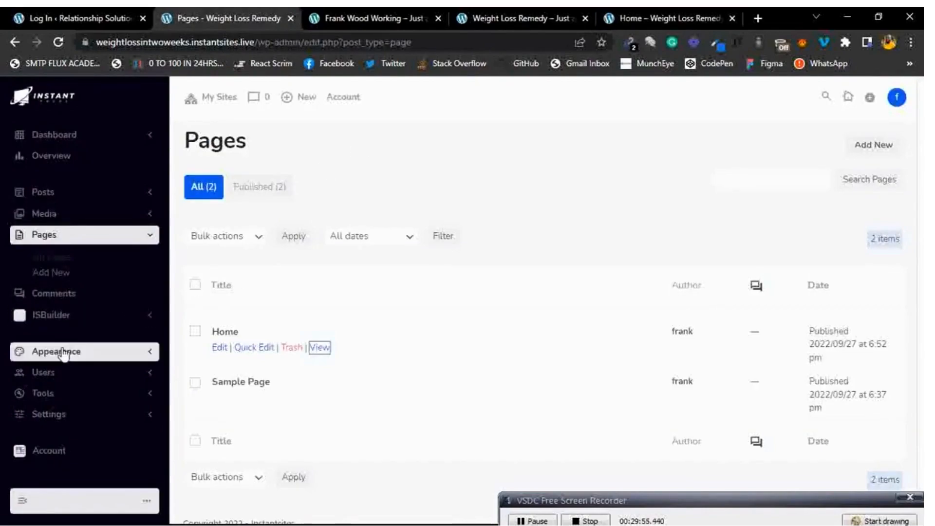
# Expand and collapse the ISBuilder, Media and Pages sidebar menus, leaving ISBuilder expanded.
pyautogui.click(95, 319)
pyautogui.scroll(-2, 77, 317)
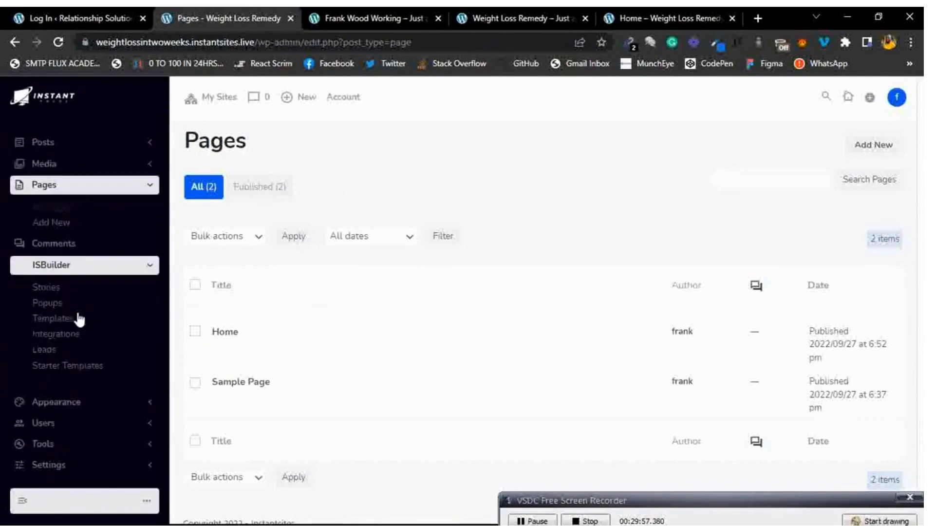
pyautogui.click(80, 223)
pyautogui.click(80, 225)
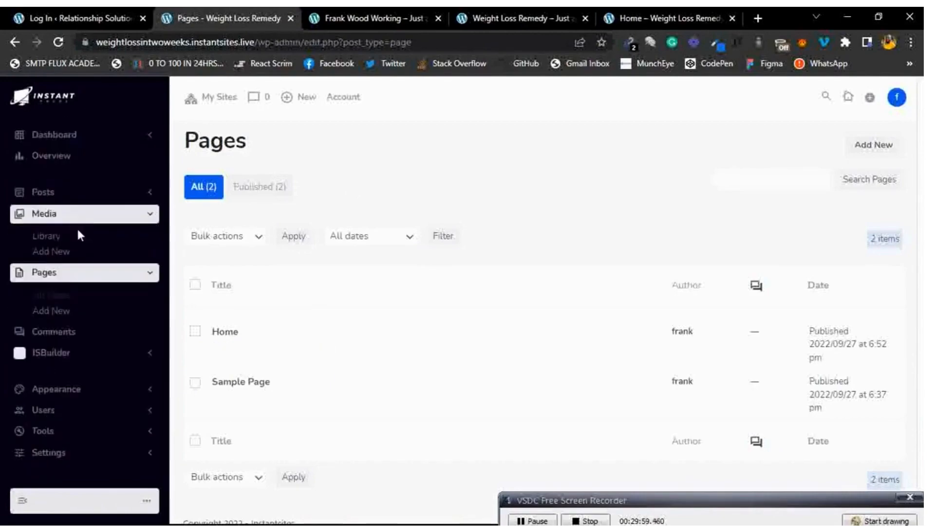
pyautogui.click(90, 216)
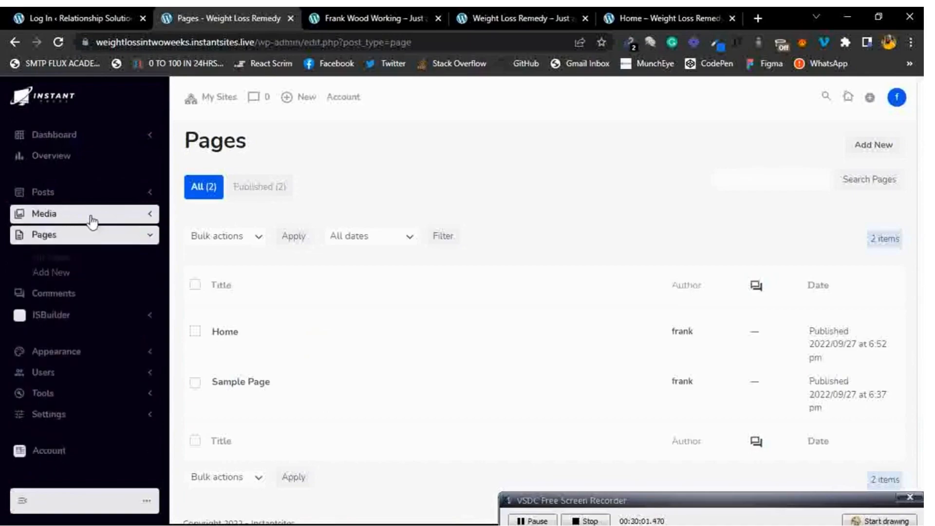
pyautogui.click(91, 236)
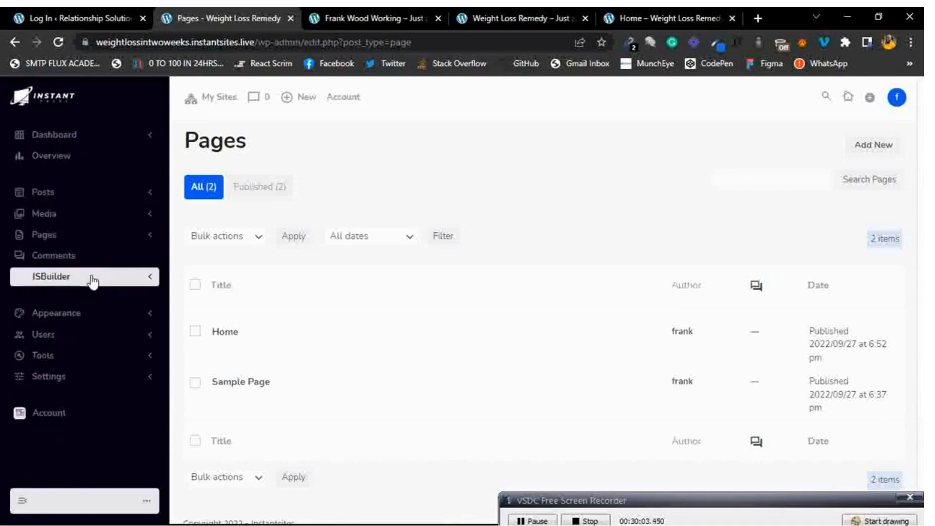
pyautogui.click(92, 276)
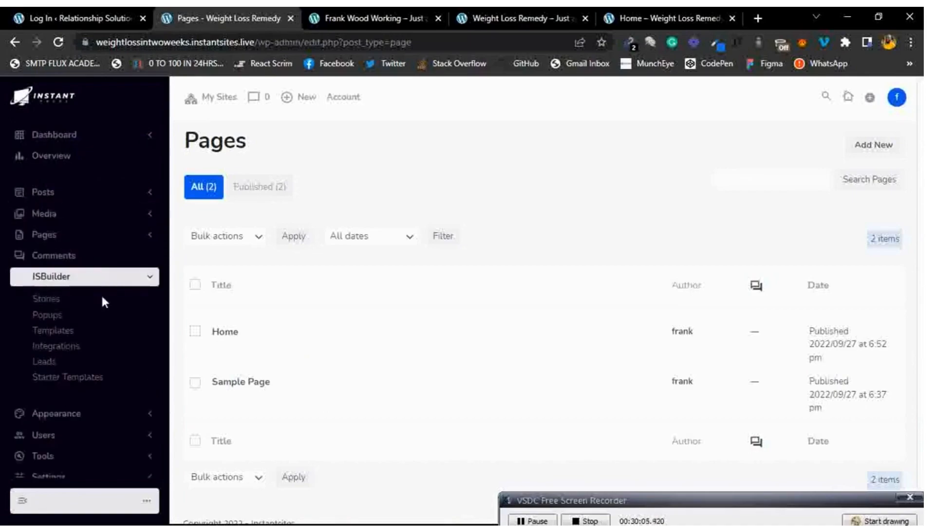
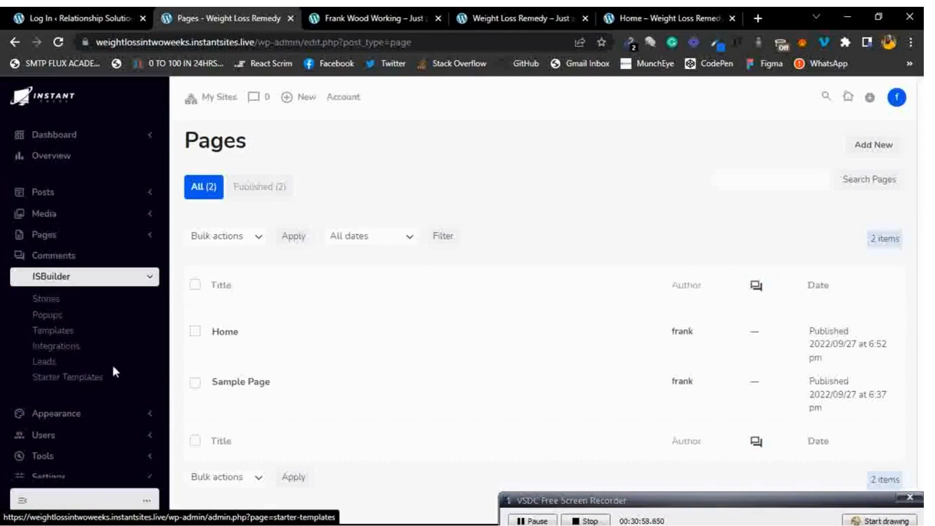
# Open ISBuilder Starter Templates and preview the Supreme, Ekstra and Appside template cards' Live Preview and Install options.
pyautogui.click(97, 382)
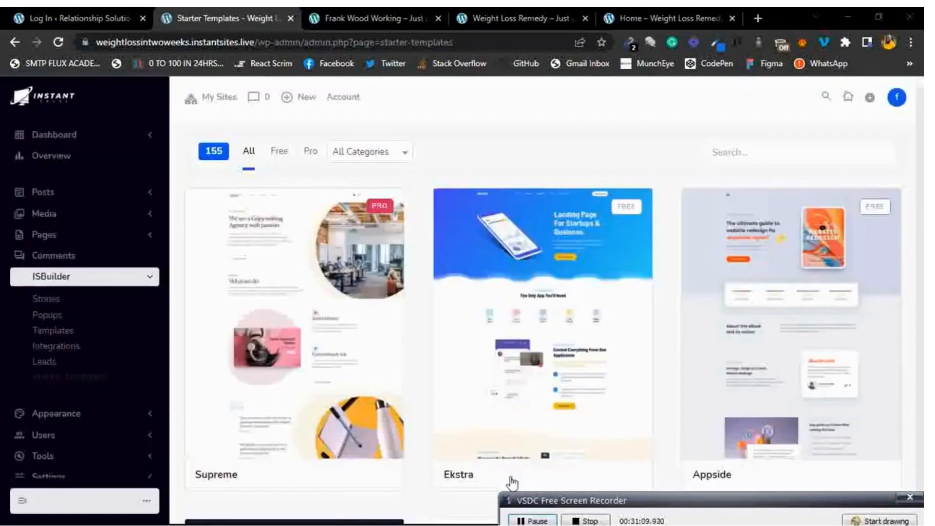
pyautogui.moveTo(487, 337)
pyautogui.moveTo(687, 279)
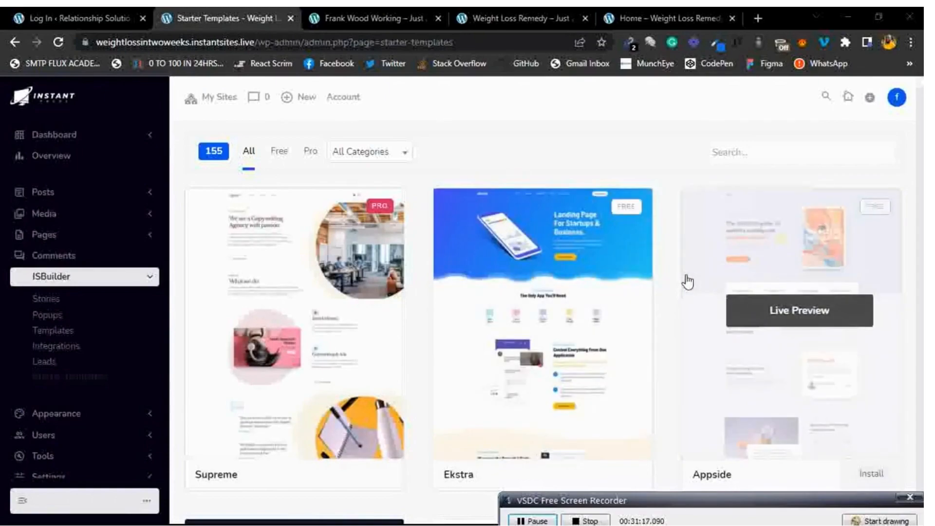